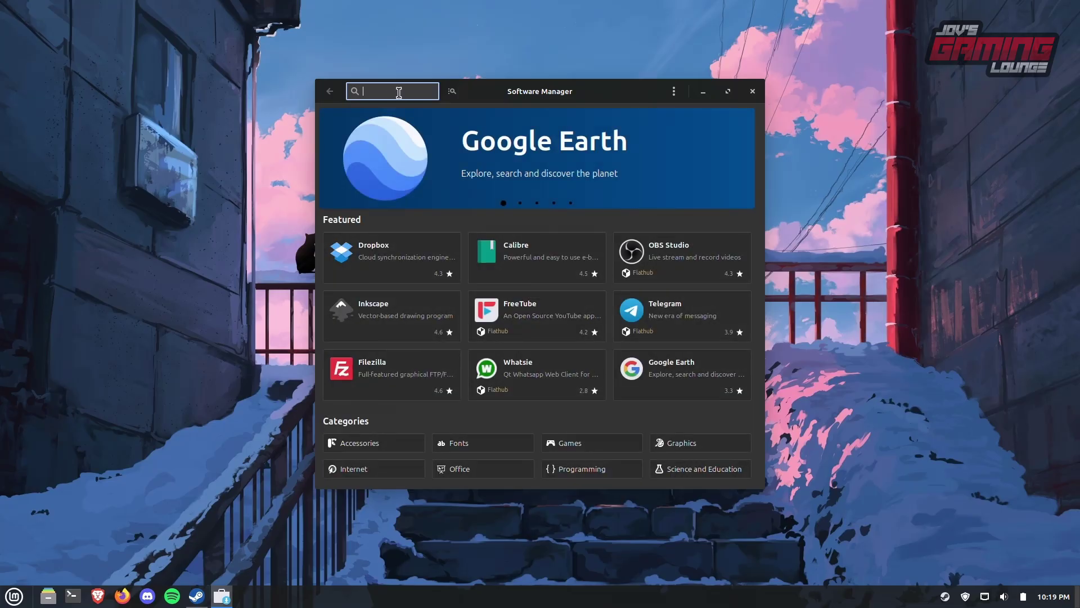
Step: Search 'proton', install ProtonPlus from Flathub with its extra Flatpak runtimes, and launch it
text(proton)
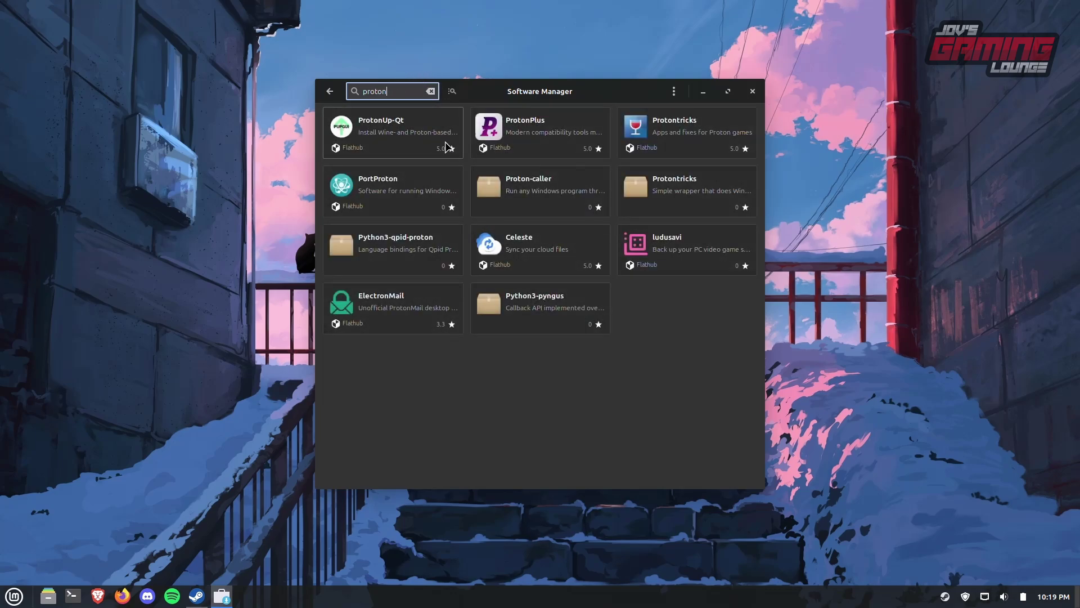
click(549, 135)
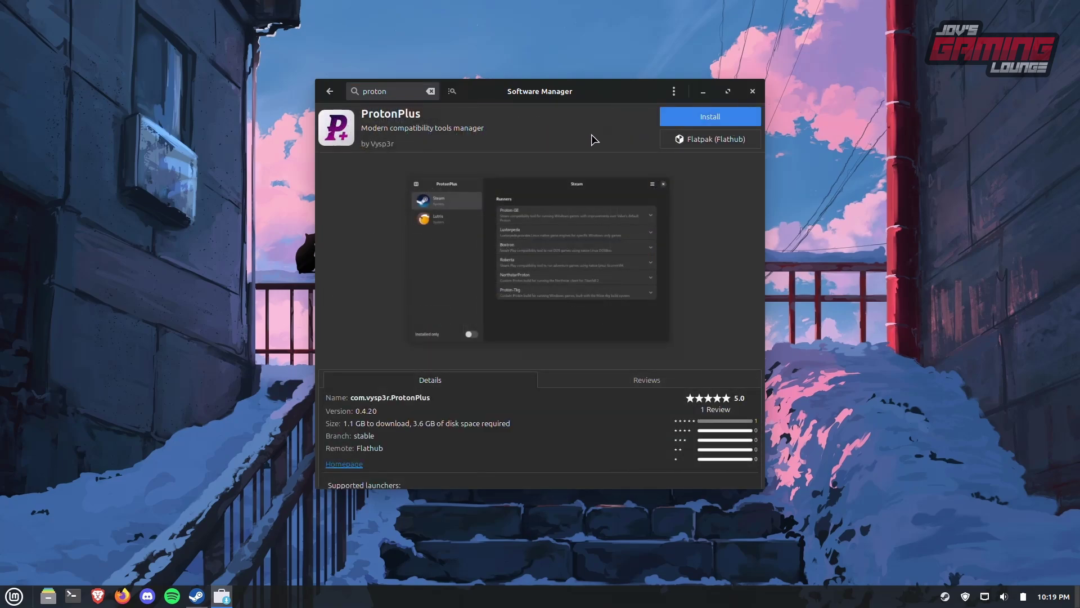
click(720, 117)
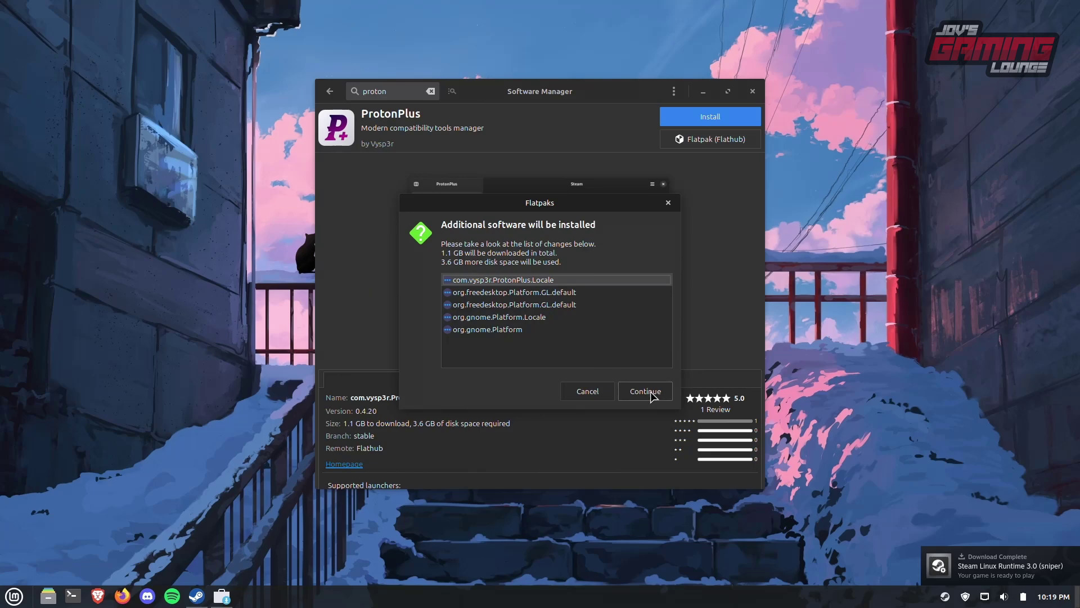
click(648, 391)
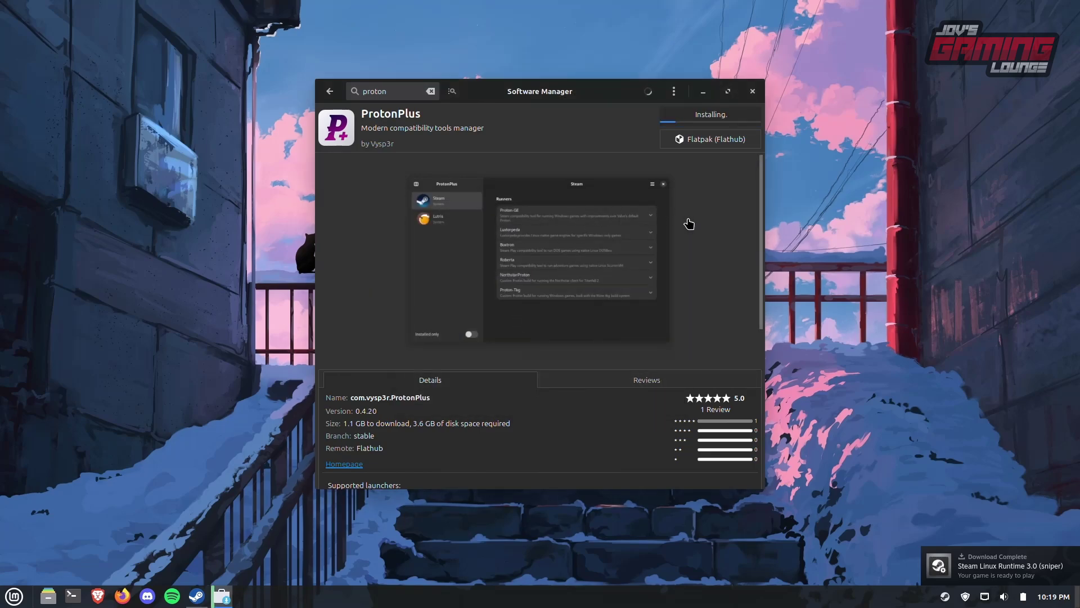
click(689, 115)
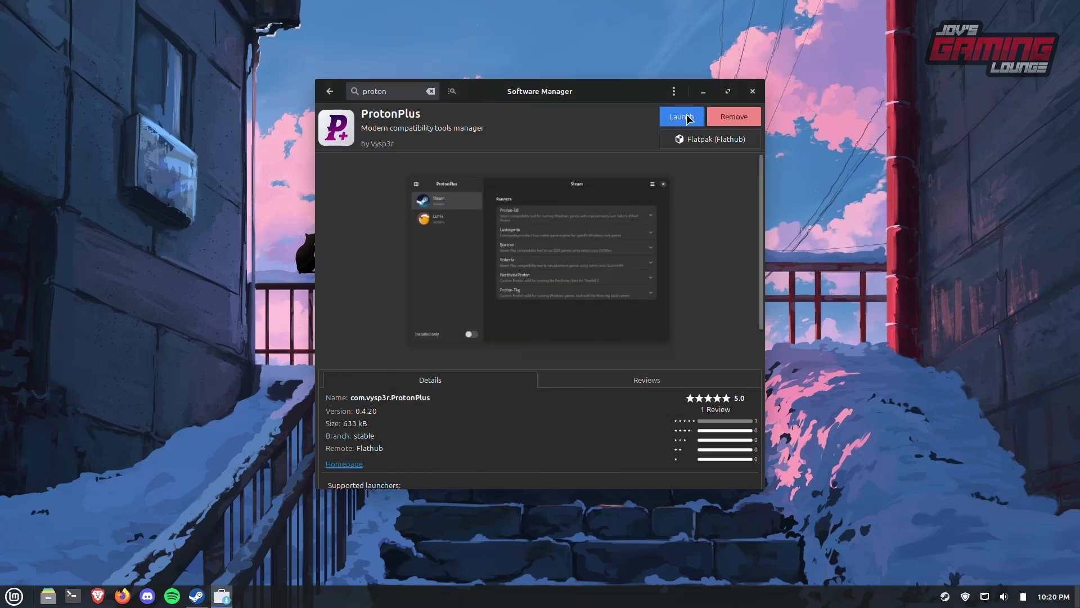
Step: Start ProtonPlus and install GE-Proton9-22 from the Proton-GE version list
click(704, 92)
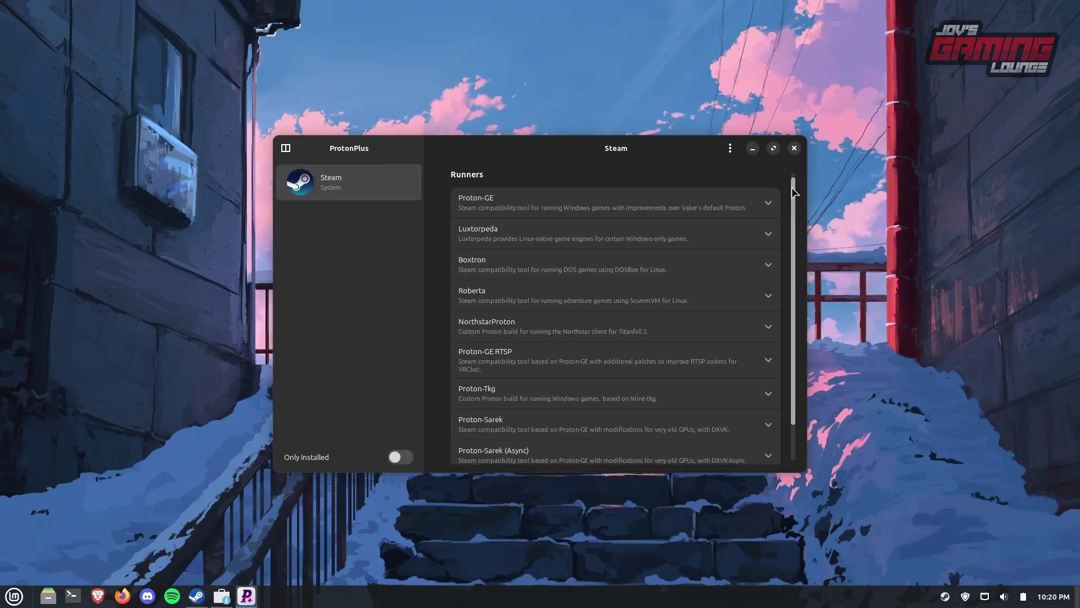
scroll(796, 219, down, 2)
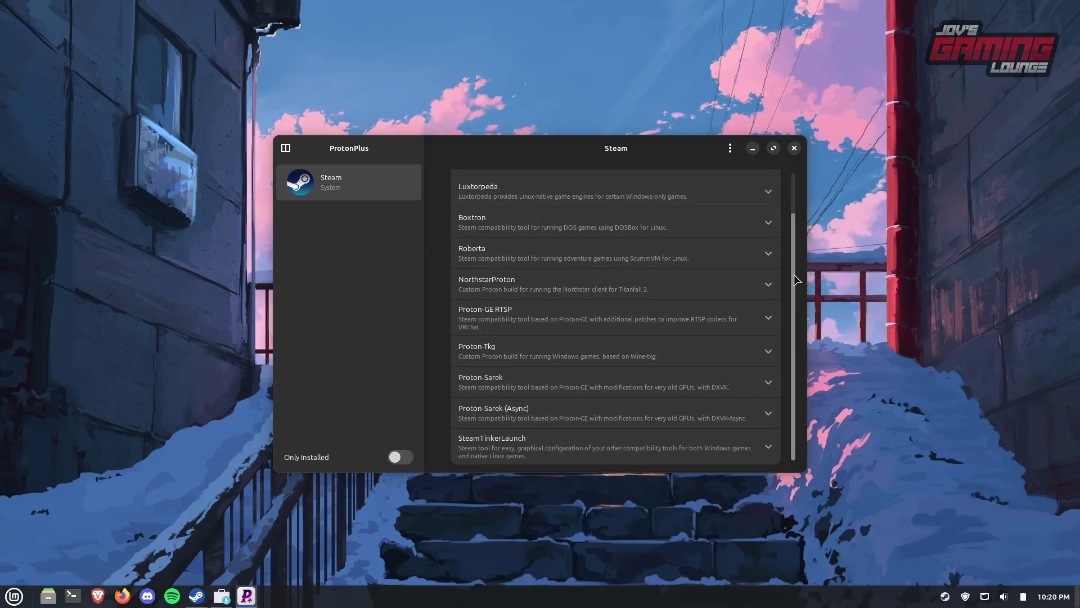
scroll(794, 247, up, 2)
click(568, 201)
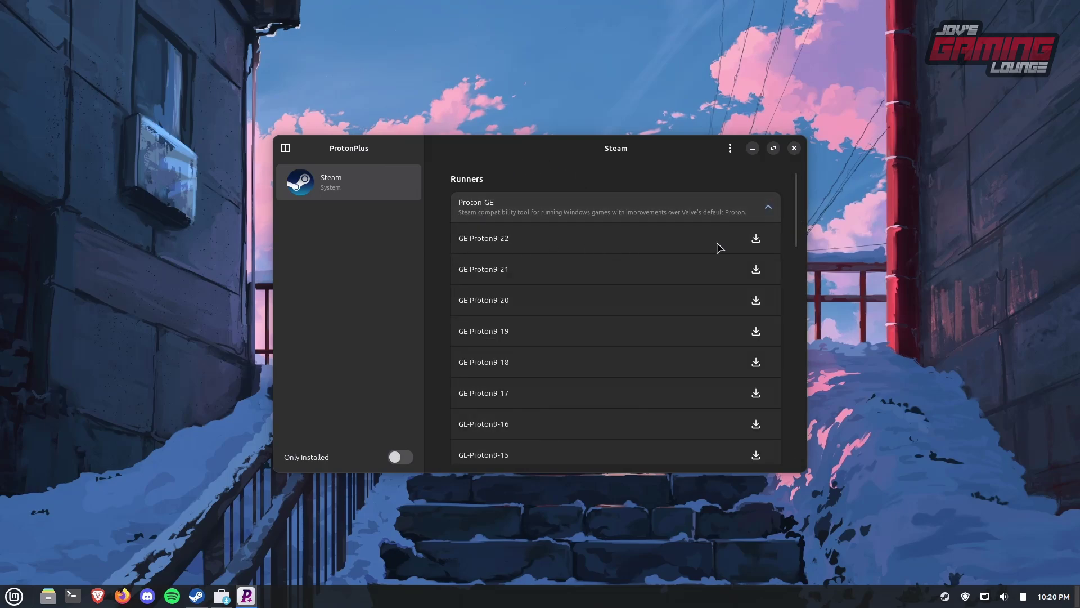
click(757, 239)
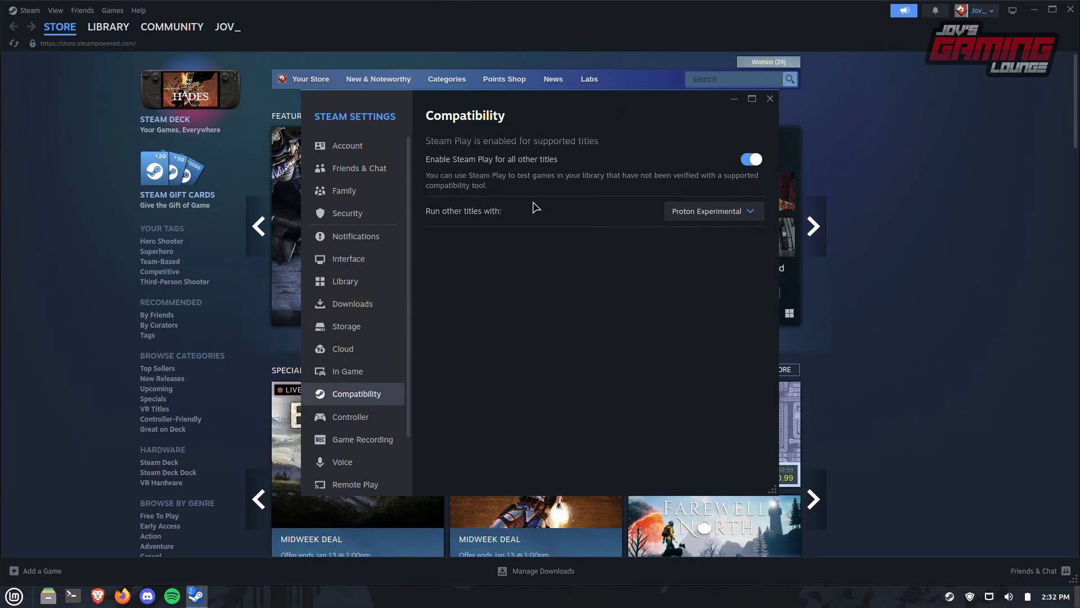
Step: Set GE-Proton9-22 as Steam's compatibility tool for all other titles
click(716, 213)
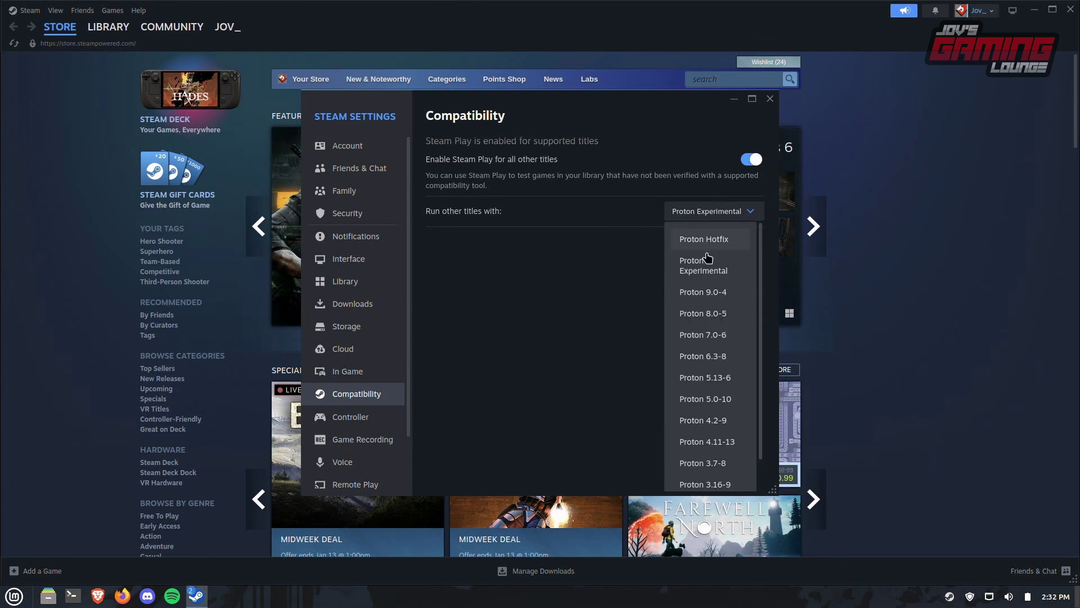
scroll(698, 298, down, 1)
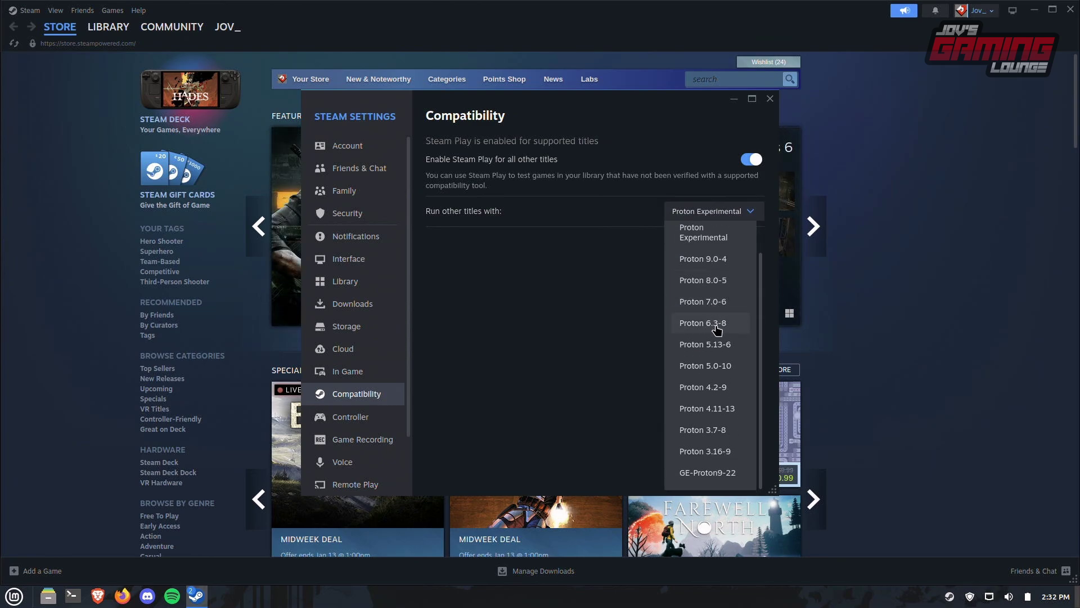
click(704, 474)
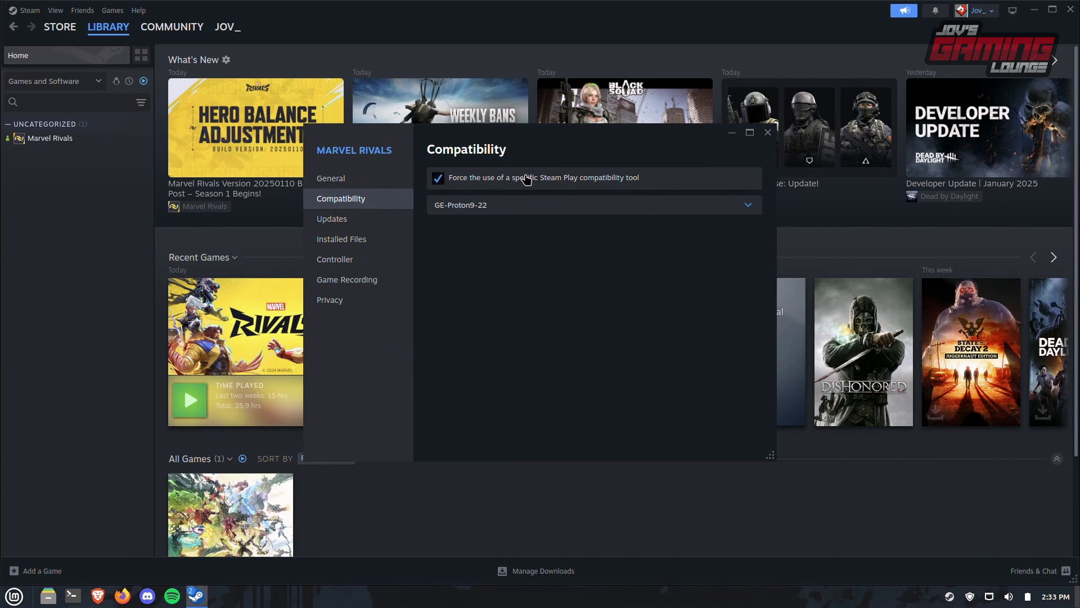
Step: Force GE-Proton9-22 as the compatibility tool for Marvel Rivals
click(559, 179)
click(555, 179)
click(510, 212)
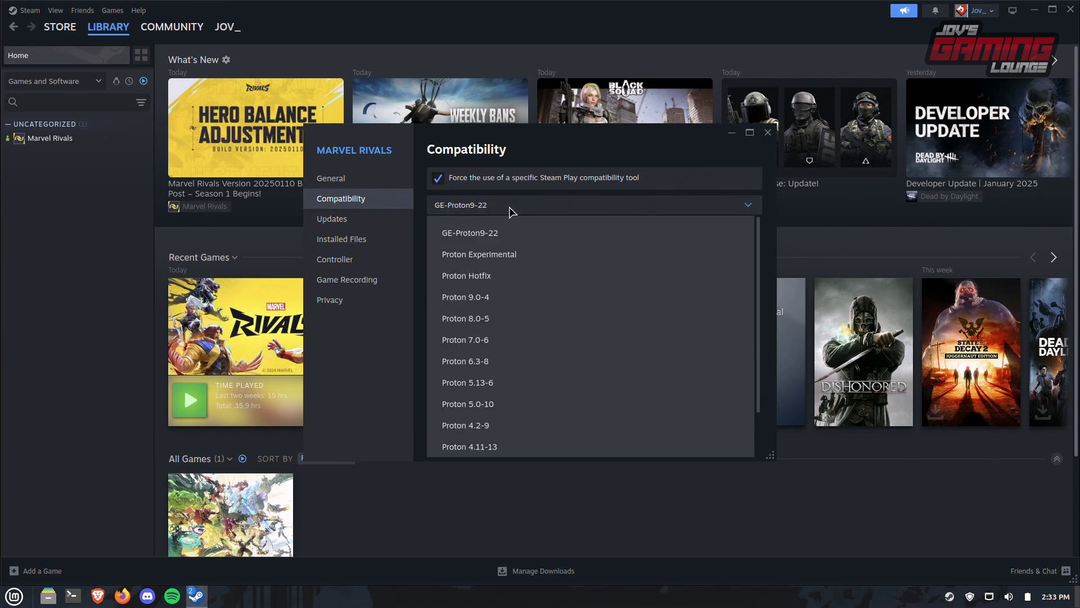
click(494, 239)
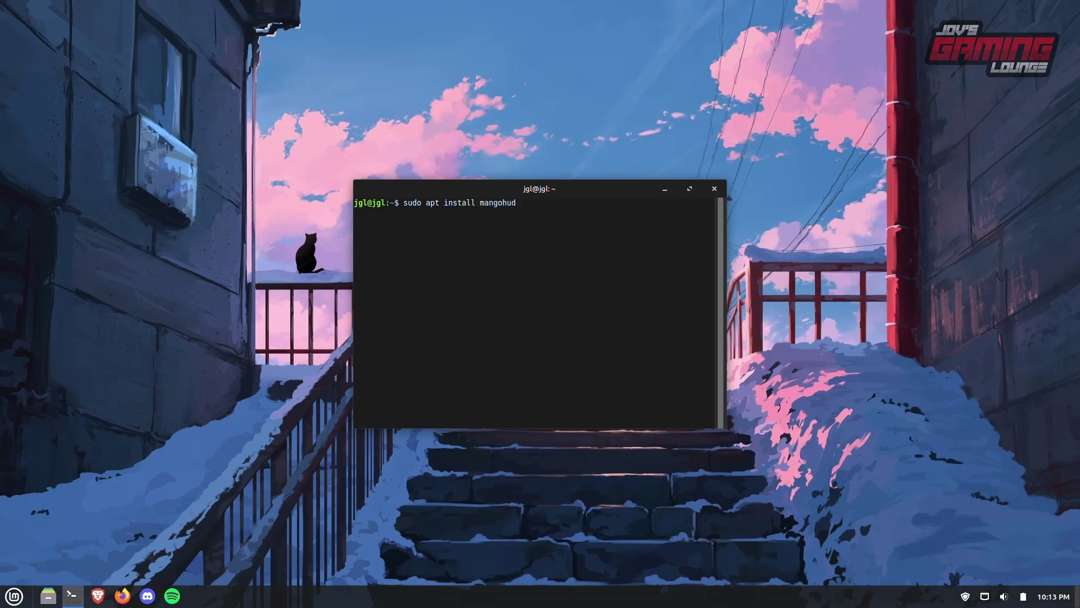
Step: Run sudo apt install mangohud and confirm installing the packages
key(Return)
key(Return)
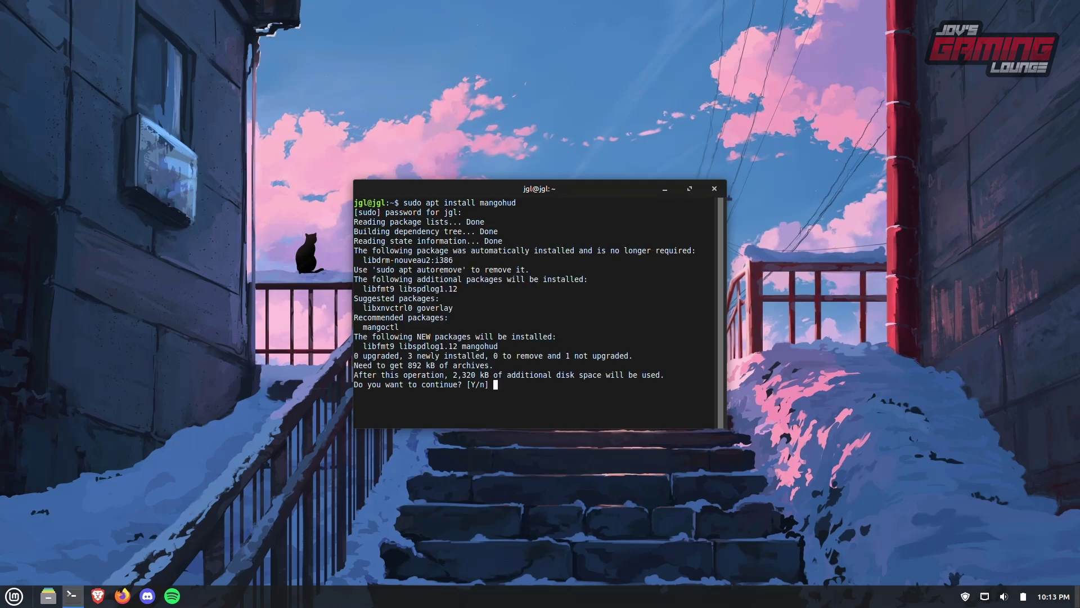
key(Return)
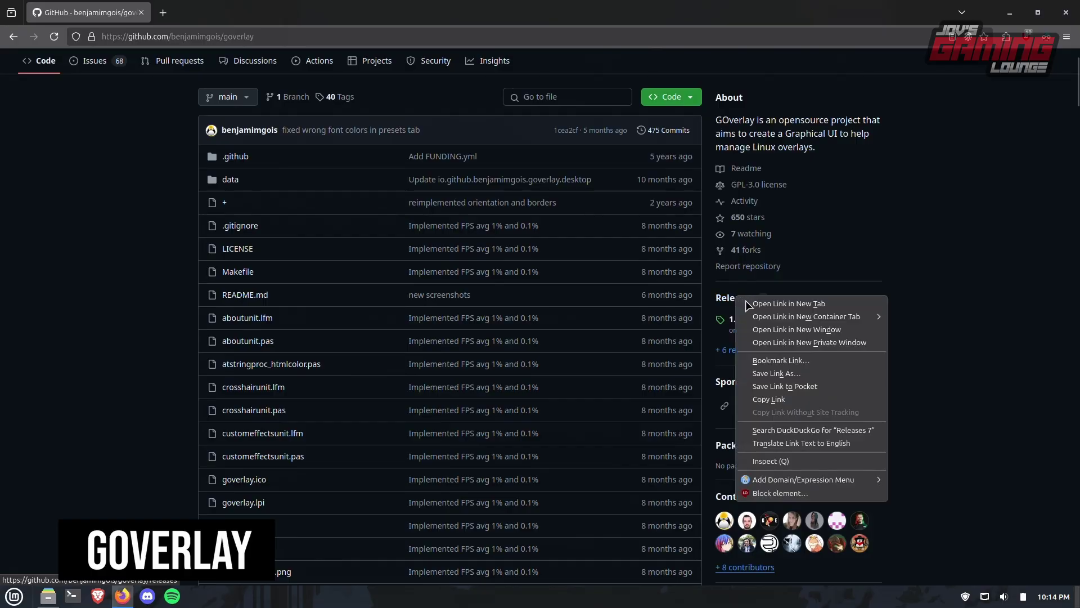
click(760, 309)
Step: Copy 'sudo apt-get update' from GOverlay's Ubuntu install section
scroll(300, 242, down, 10)
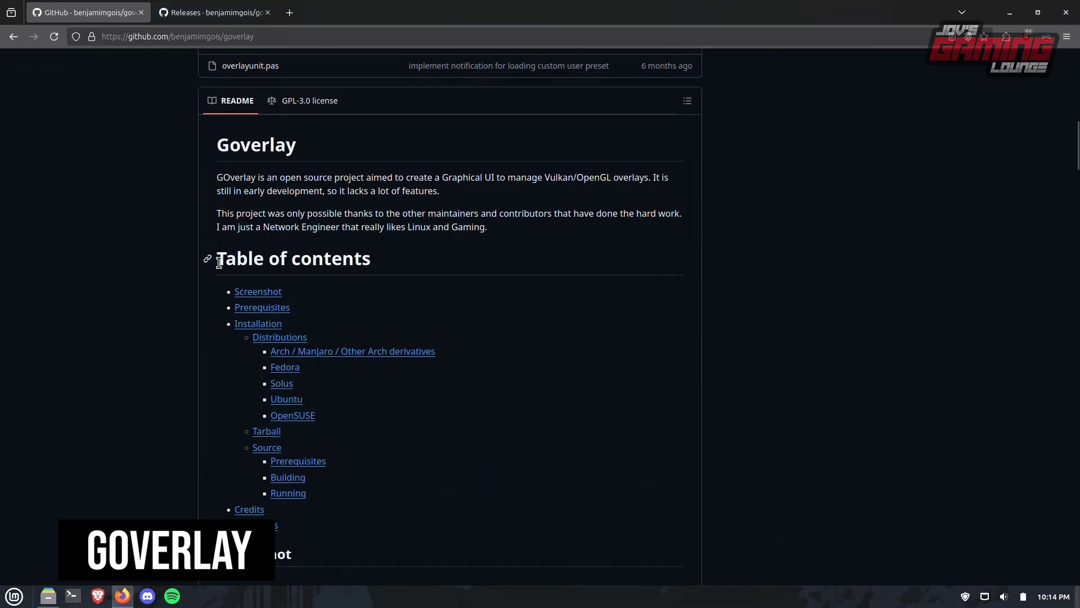
click(287, 399)
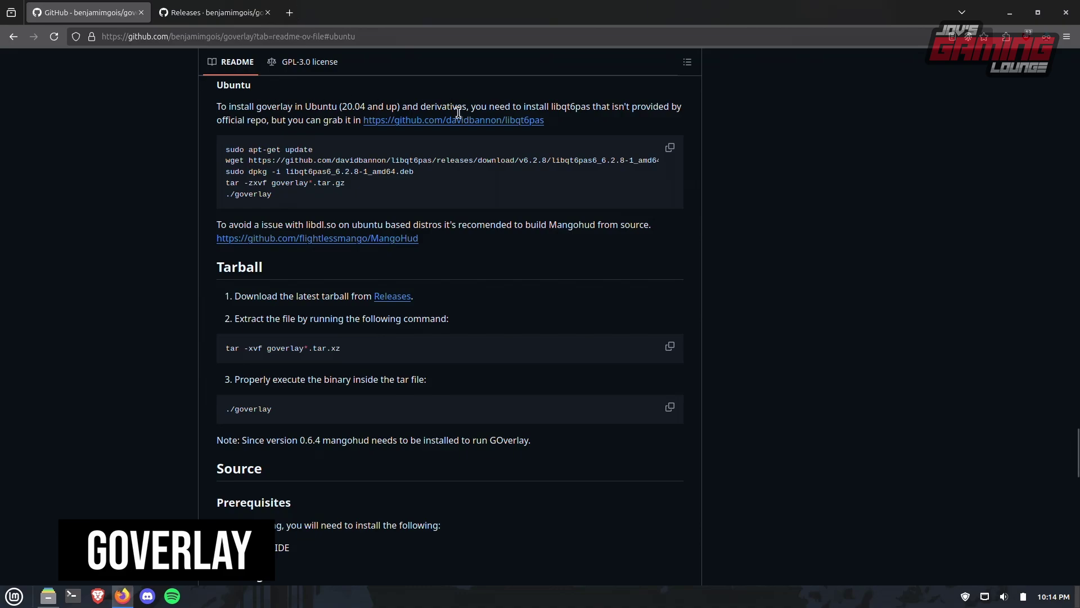
drag(313, 149, 226, 149)
right_click(288, 147)
click(309, 157)
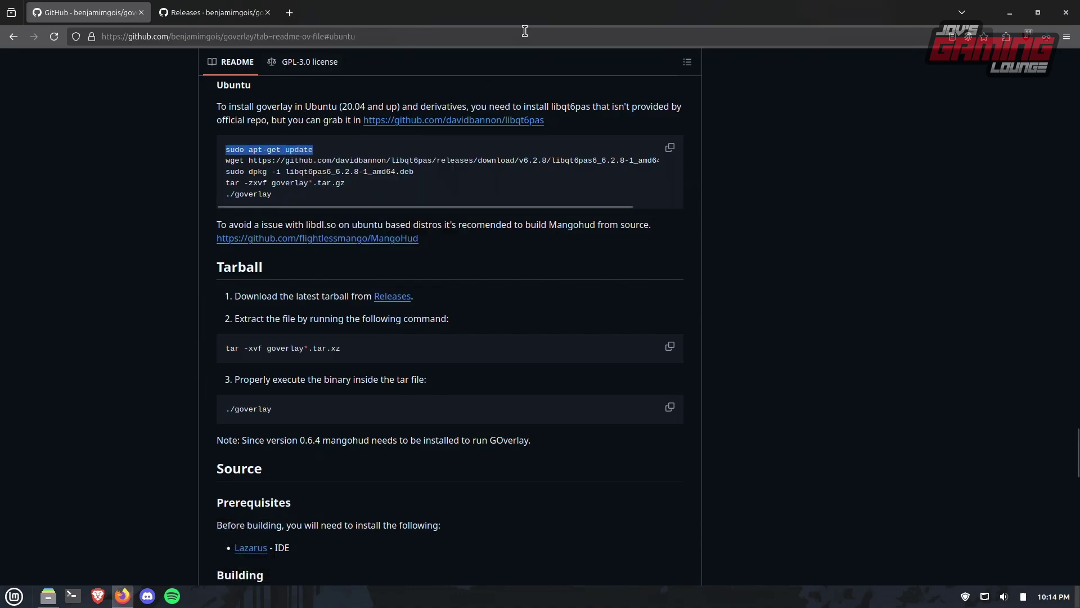
Step: Tile Firefox to the right and run the copied sudo apt-get update in a new terminal
key(super+Right)
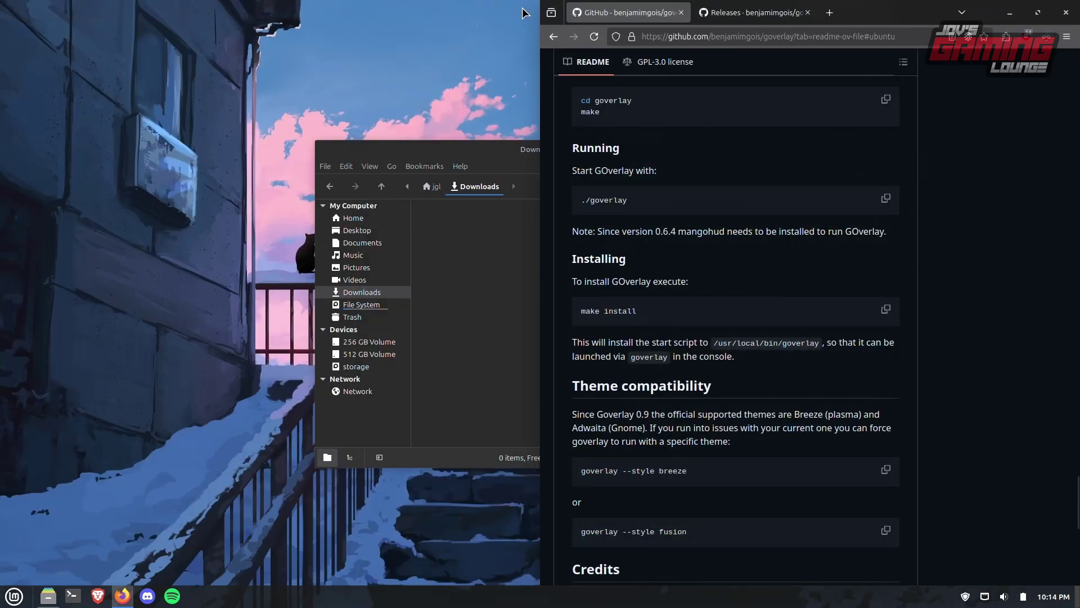
scroll(651, 188, up, 15)
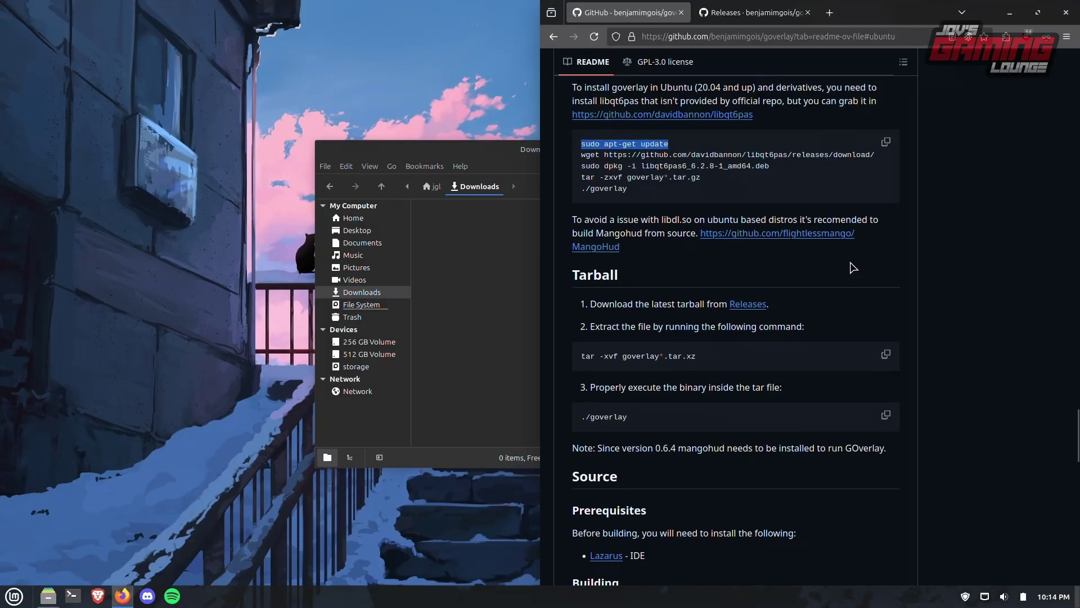
key(ctrl+alt+t)
key(ctrl+shift+v)
key(Return)
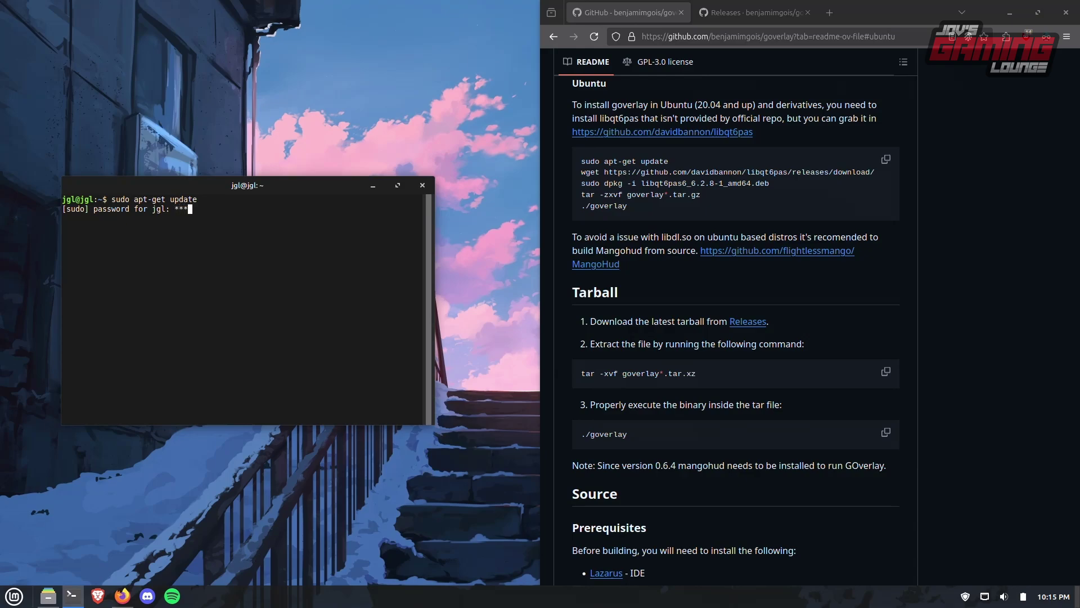
Step: Submit the sudo password, then run the README's wget line to download libqt6pas6_6.2.8-1_amd64.deb
key(Return)
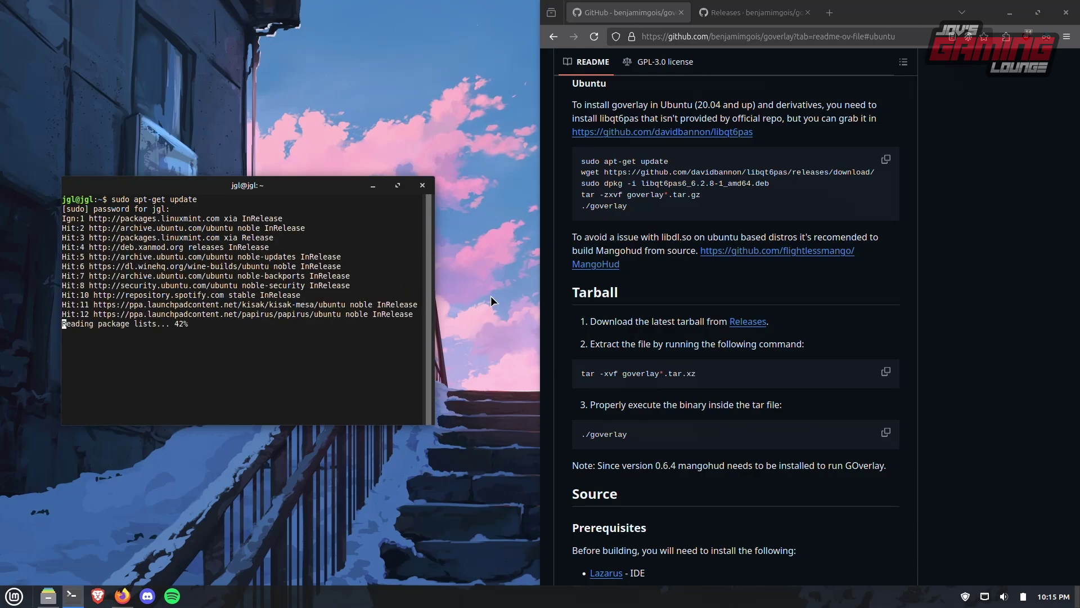
click(809, 170)
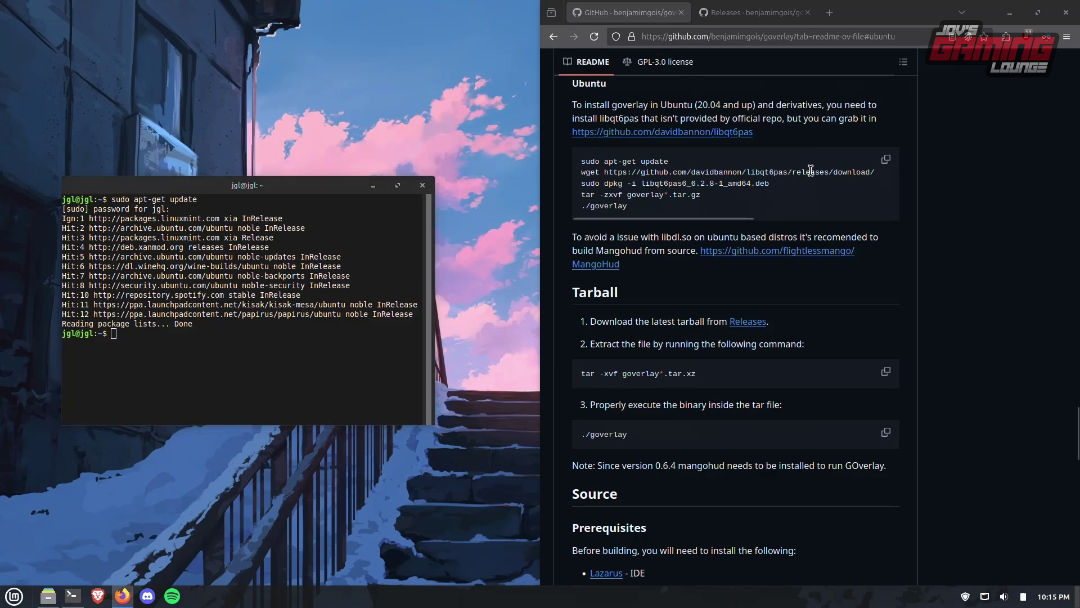
click(888, 160)
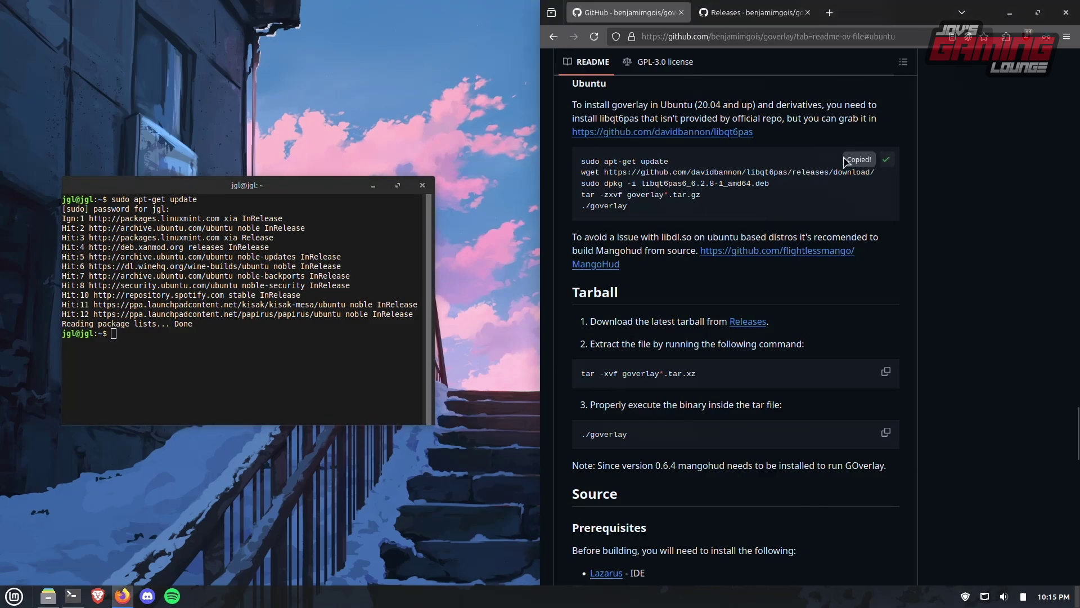
triple_click(755, 171)
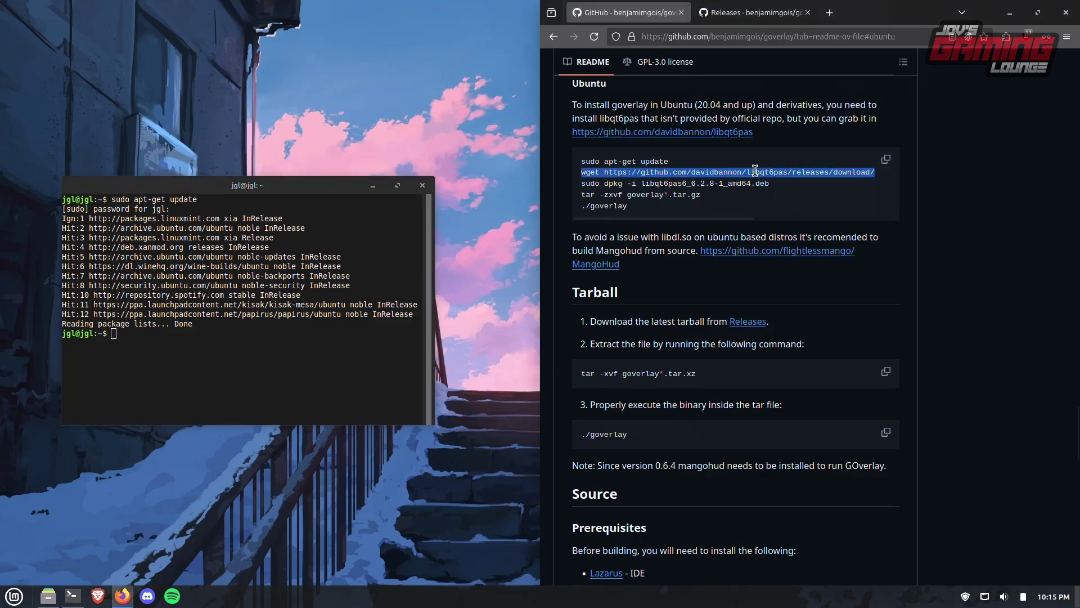
right_click(754, 171)
click(776, 170)
click(405, 351)
key(ctrl+shift+v)
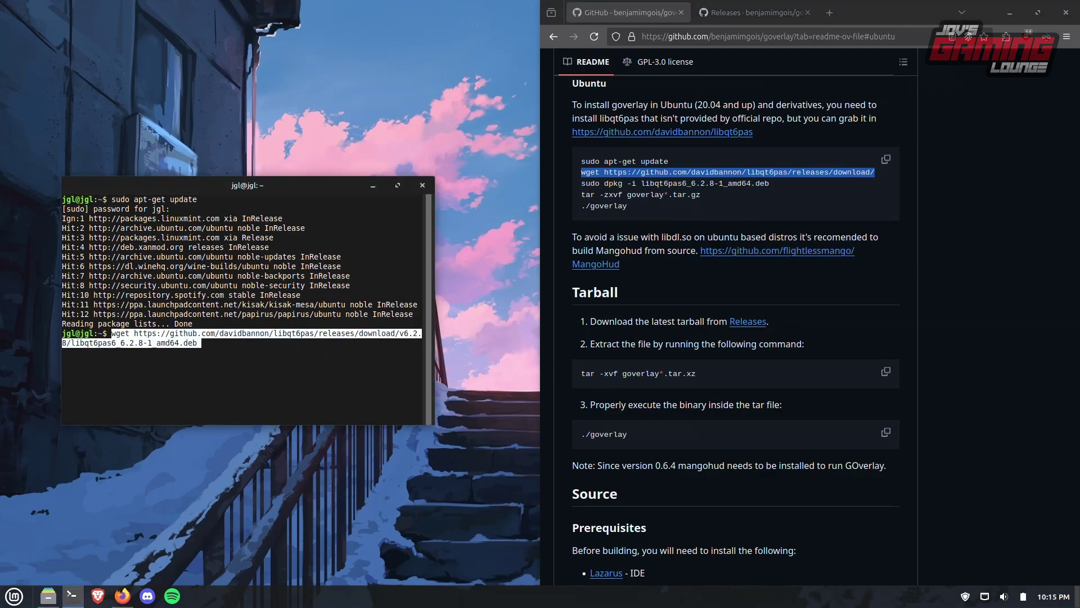
key(Return)
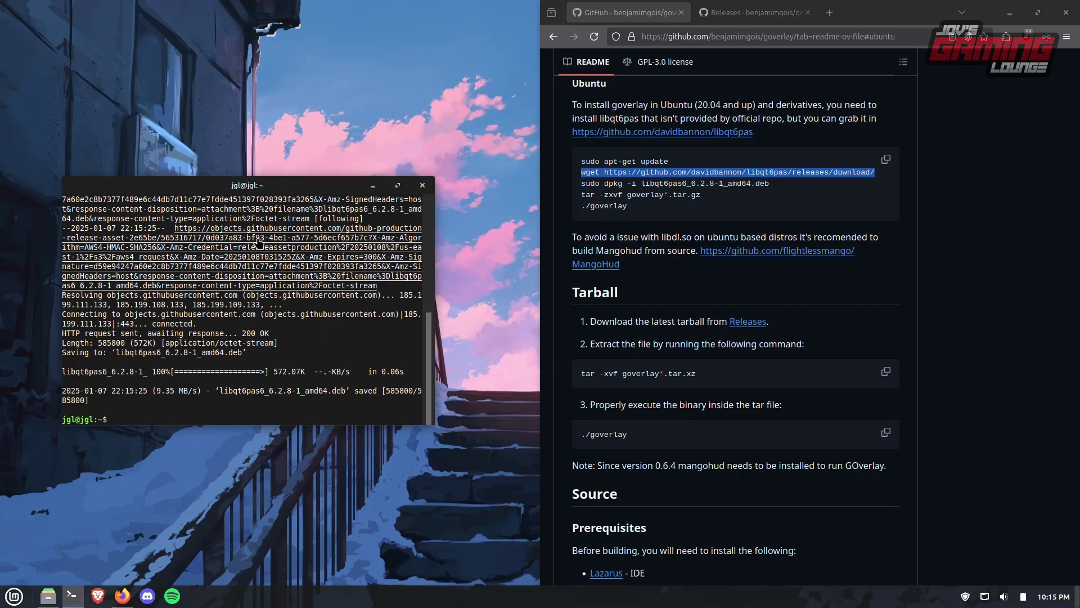
click(50, 596)
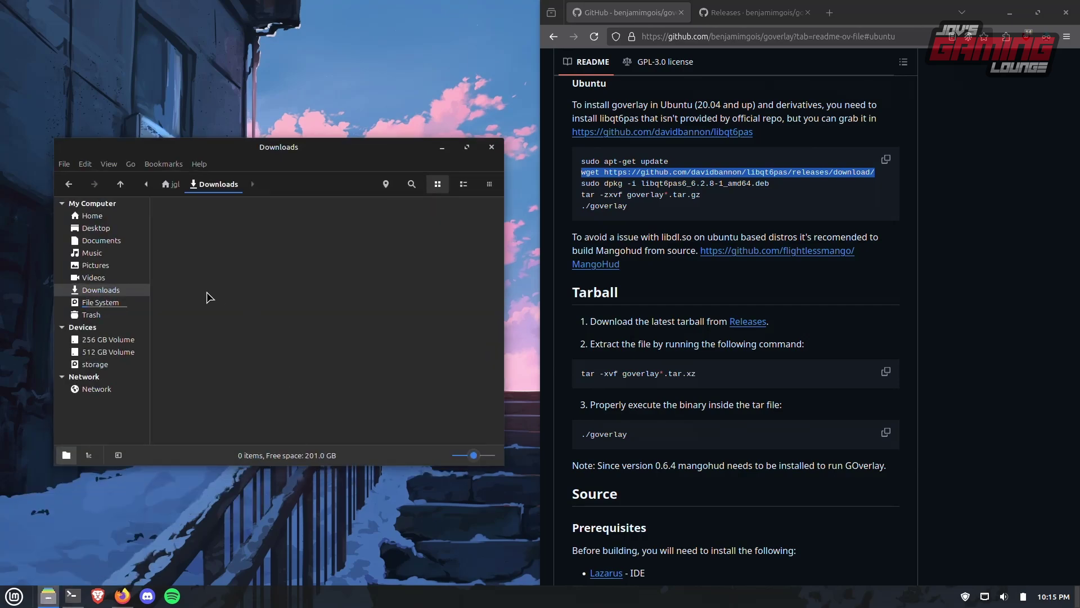
Step: Open the libqt6pas6 .deb from Home in Package Installer and review the affected packages
click(135, 216)
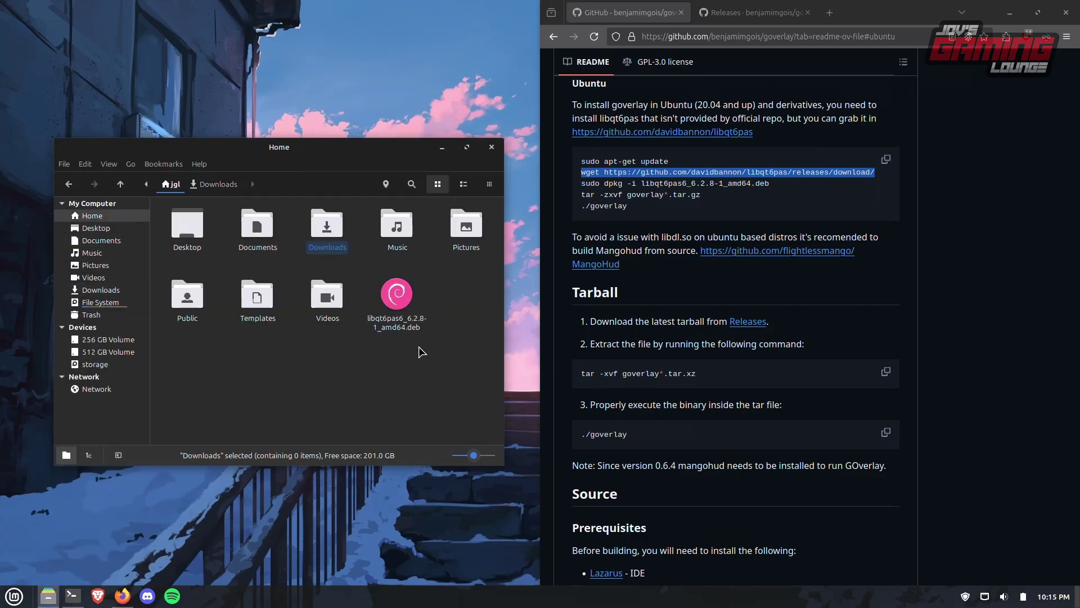
double_click(398, 301)
drag(511, 182, 239, 90)
click(395, 107)
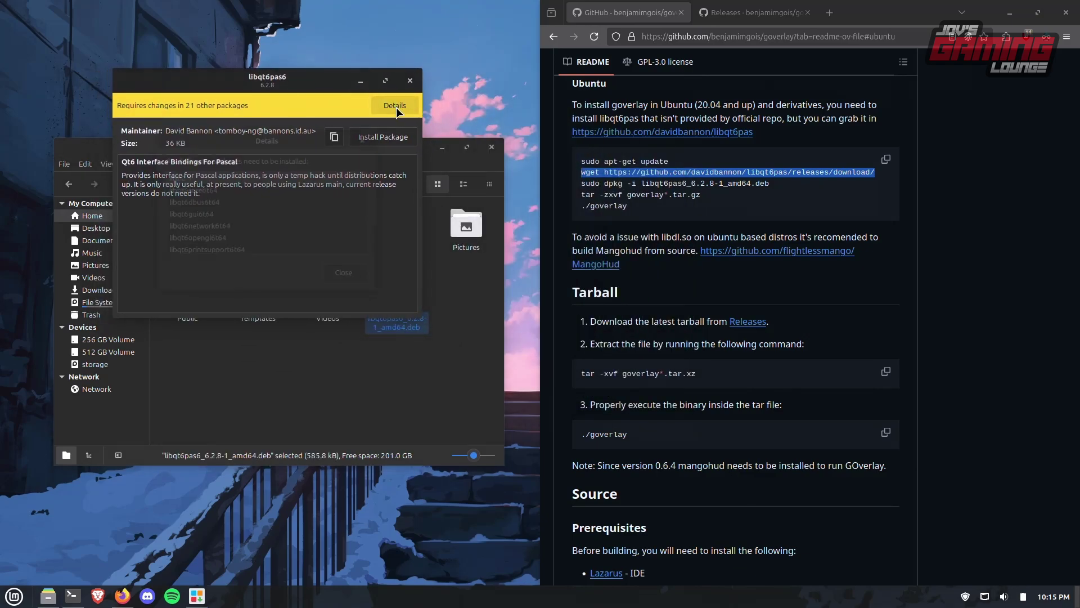
scroll(276, 197, down, 5)
scroll(281, 197, down, 6)
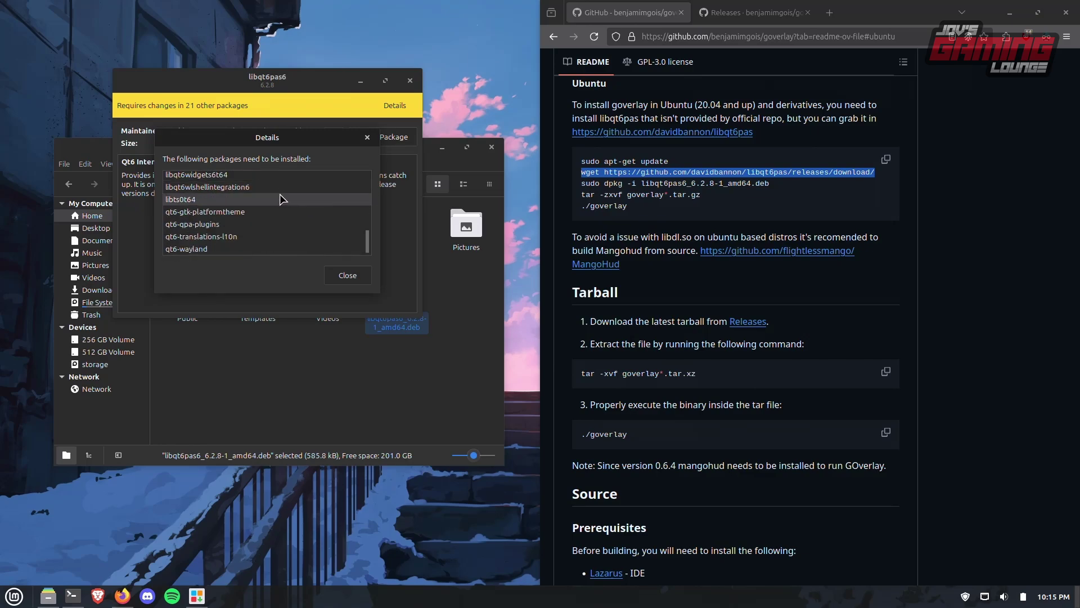
click(348, 276)
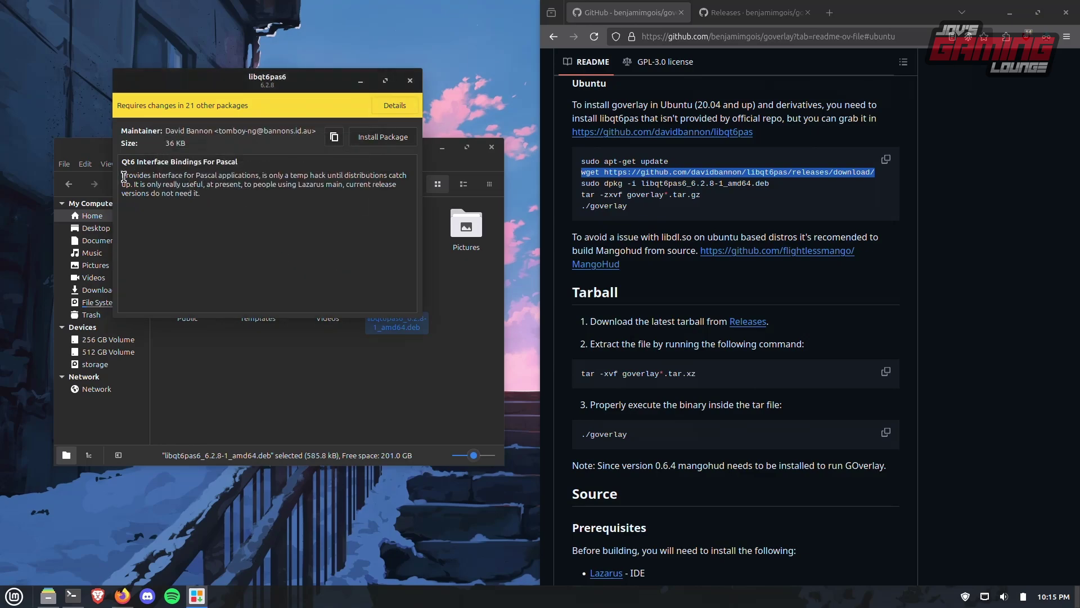
Step: Install libqt6pas6 6.2.8, entering the password and accepting the additional Qt6 packages
click(376, 138)
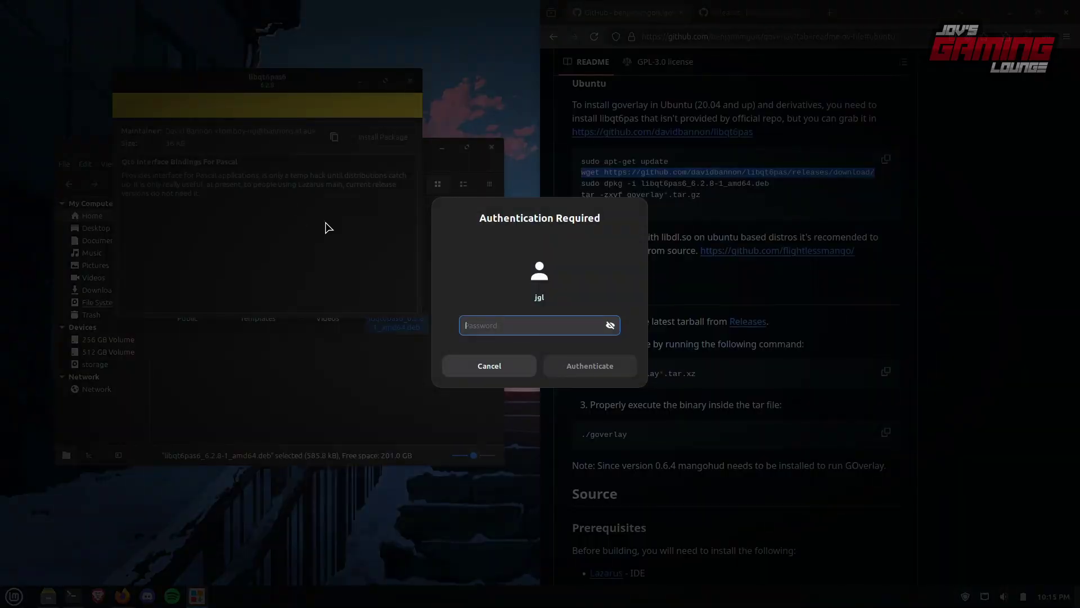
text(*)
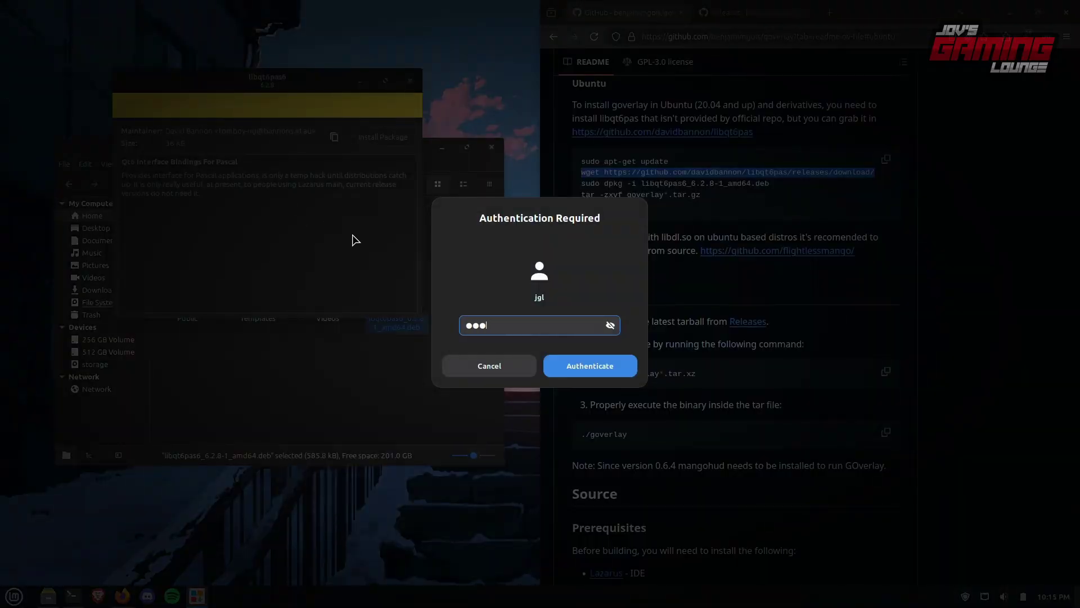
key(Return)
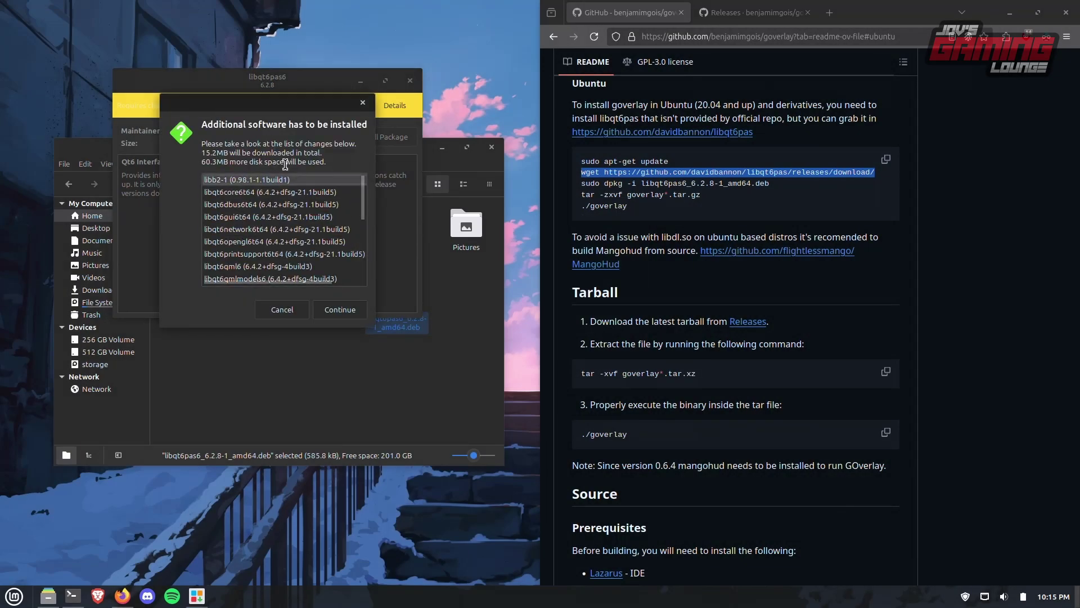
drag(371, 327, 391, 494)
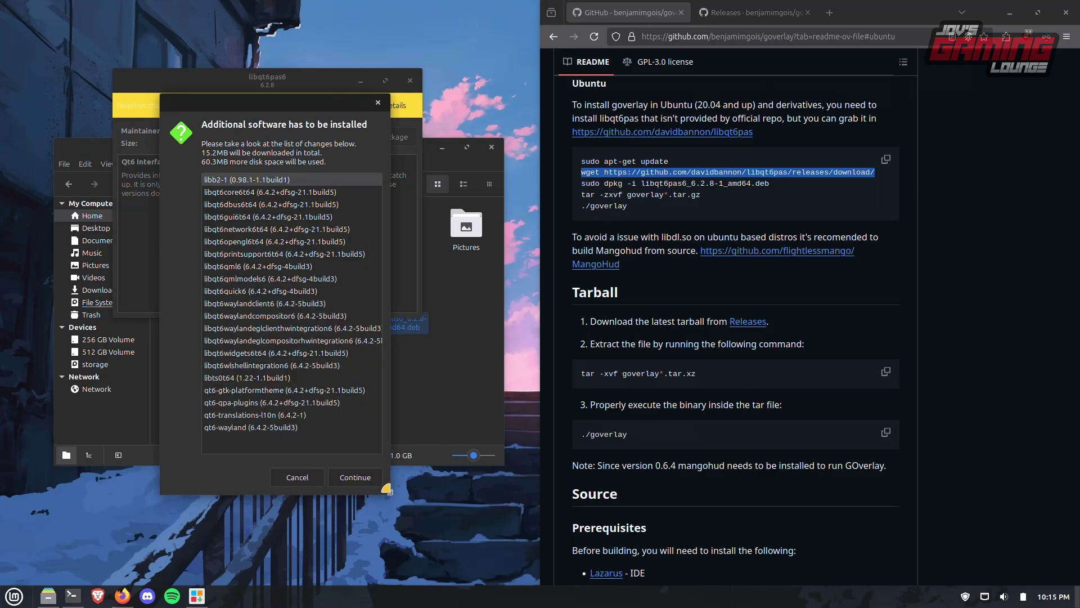
click(355, 477)
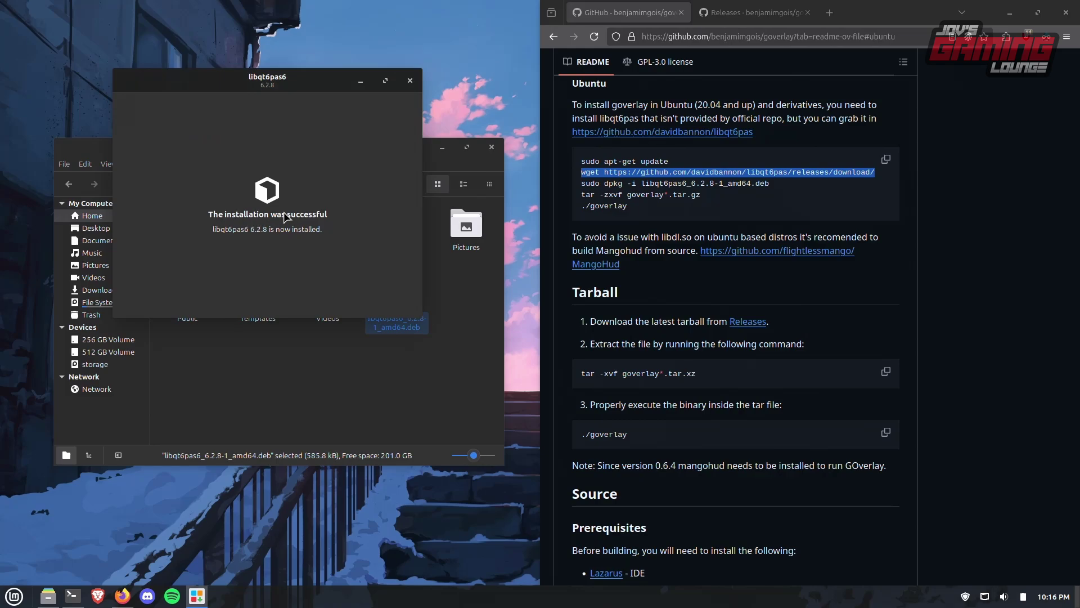
click(407, 83)
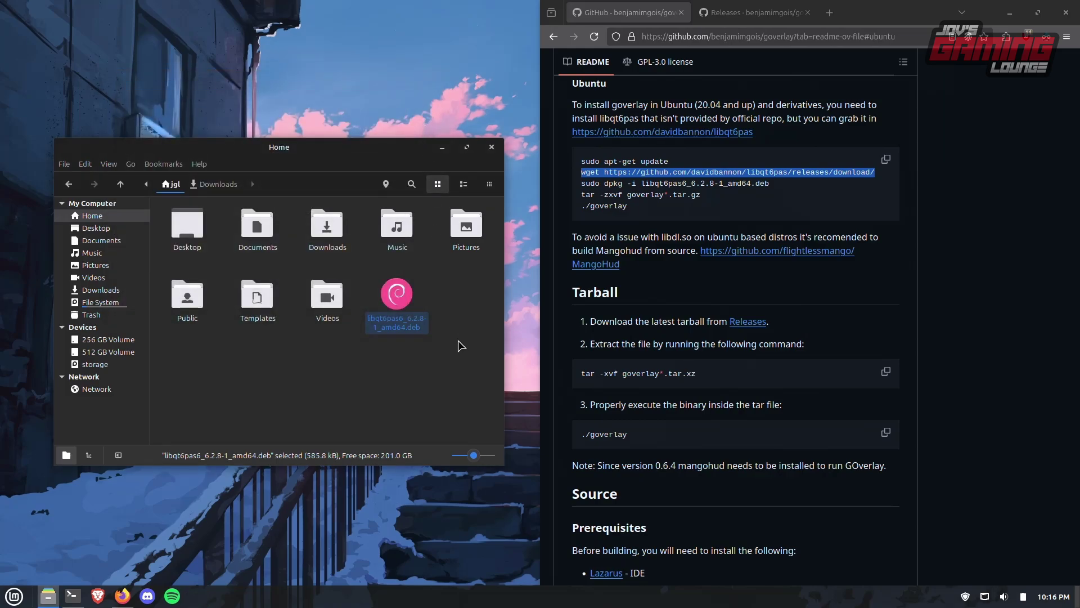
Step: Permanently delete the libqt6pas6 .deb file from Home
right_click(404, 303)
click(460, 457)
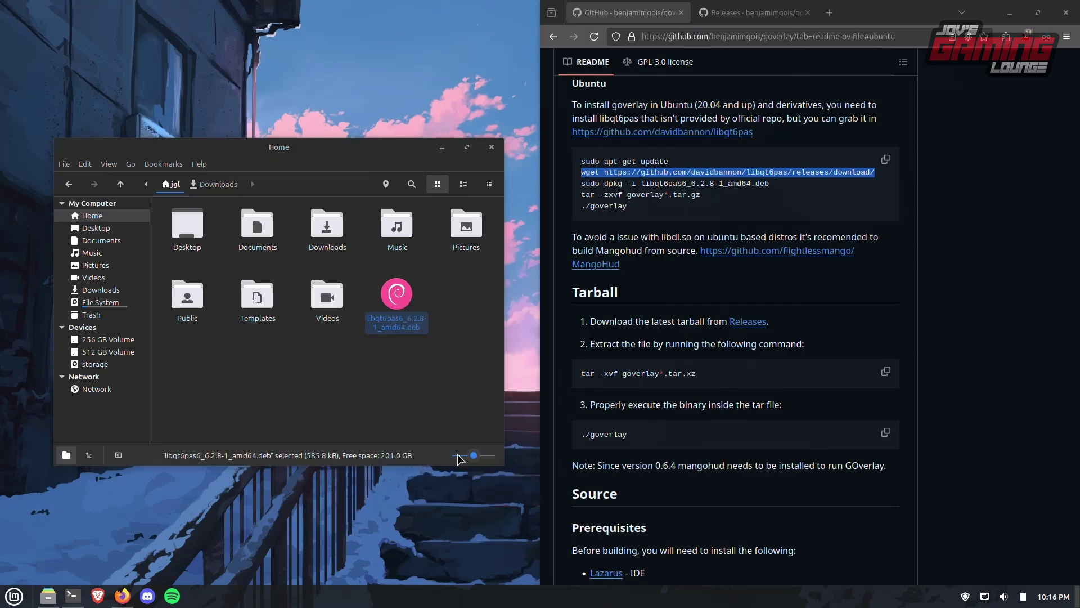
click(386, 354)
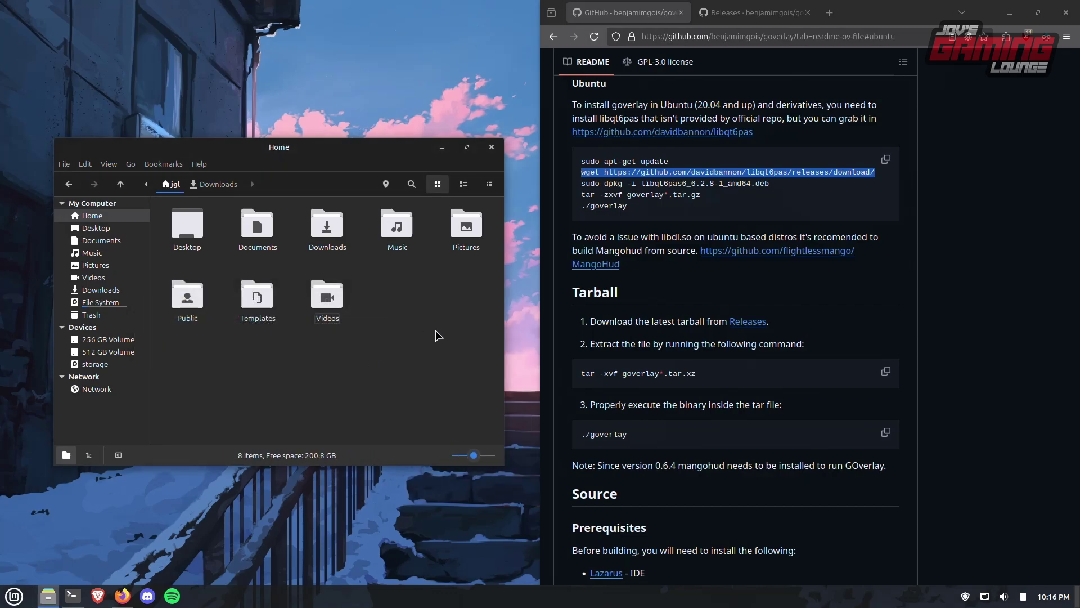
Step: Download goverlay.tar.xz from the GOverlay Releases page into Downloads
click(101, 290)
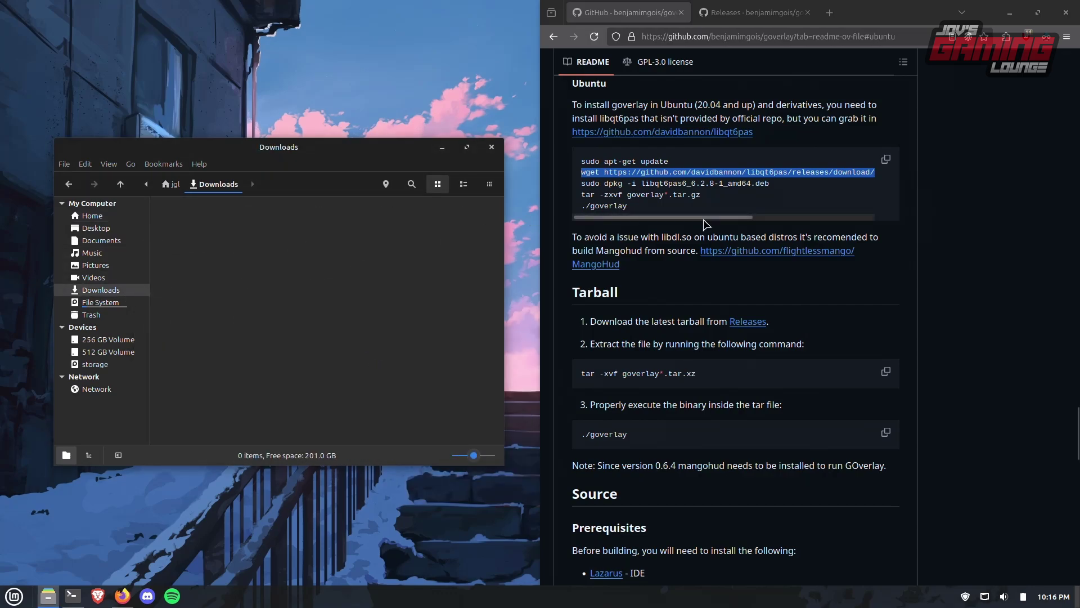
key(ctrl+Tab)
scroll(799, 253, down, 10)
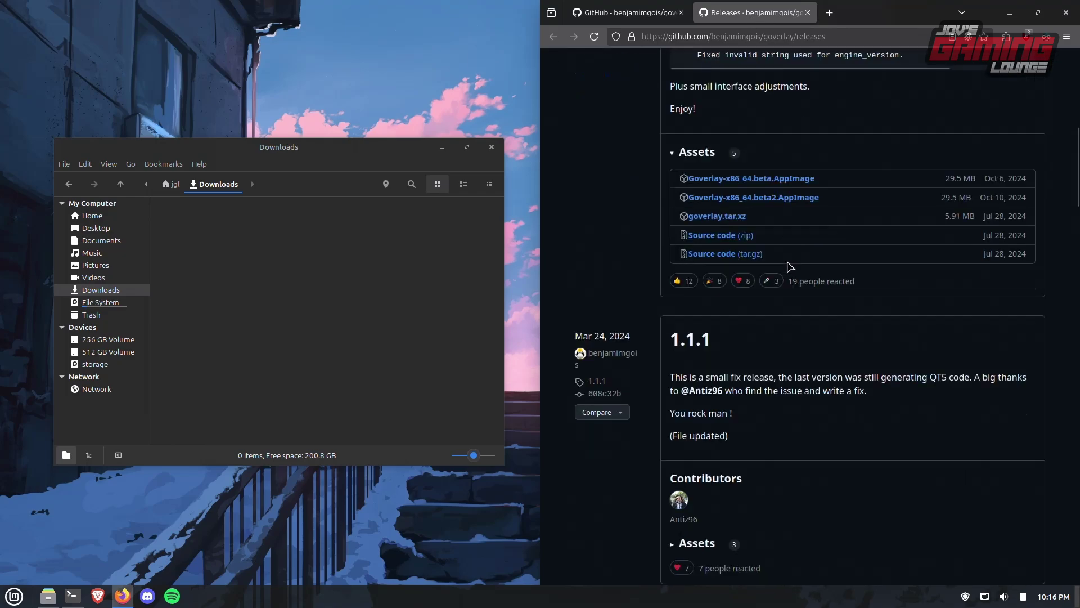
scroll(754, 264, up, 4)
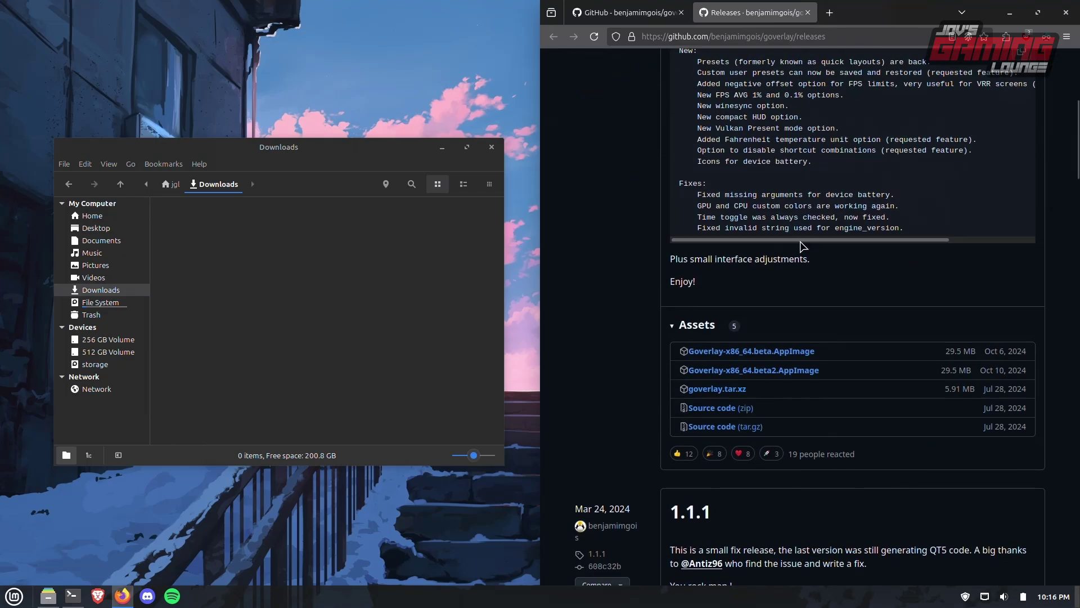
click(727, 392)
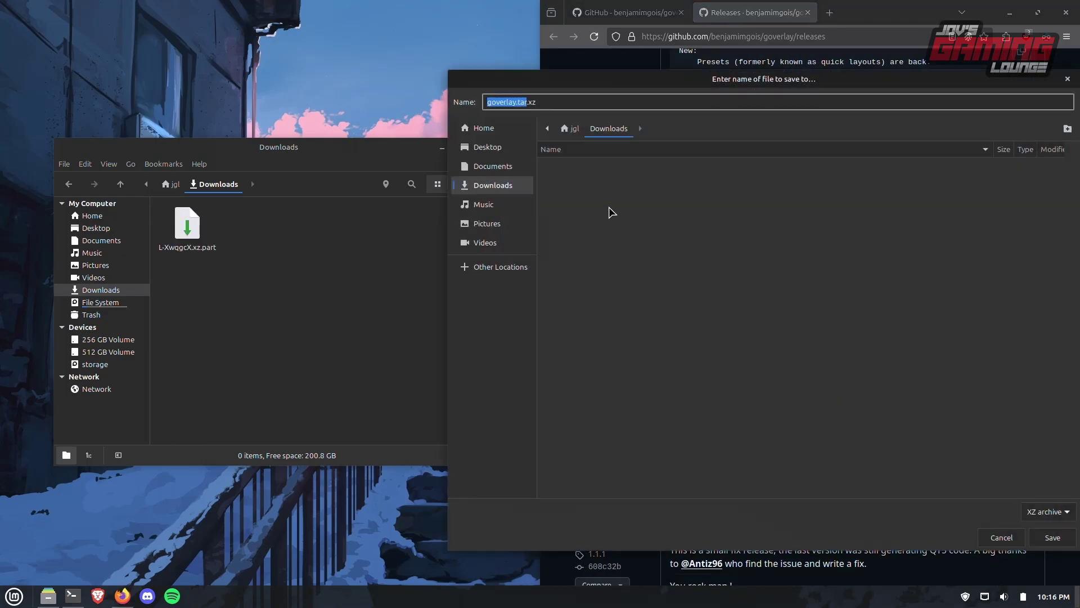
click(1051, 537)
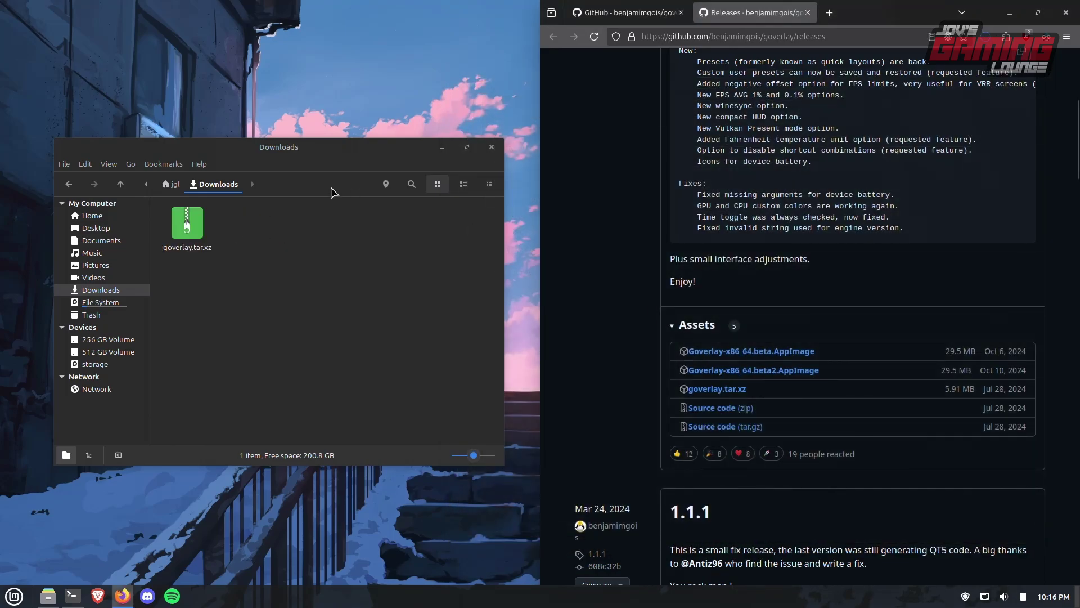
Step: Extract goverlay.tar.xz in Downloads, then permanently delete the archive
right_click(181, 230)
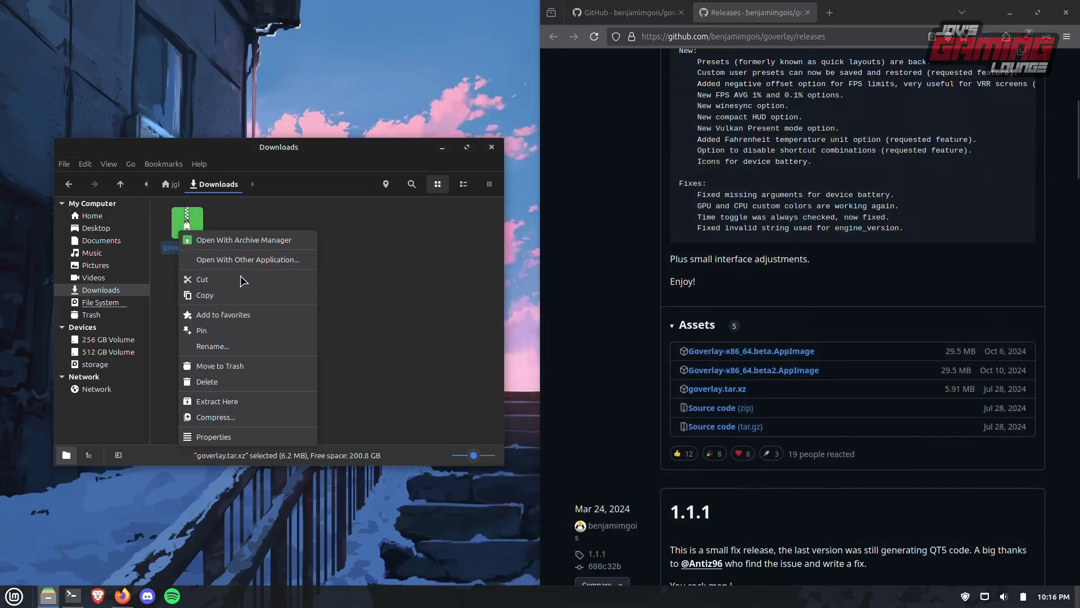
click(260, 402)
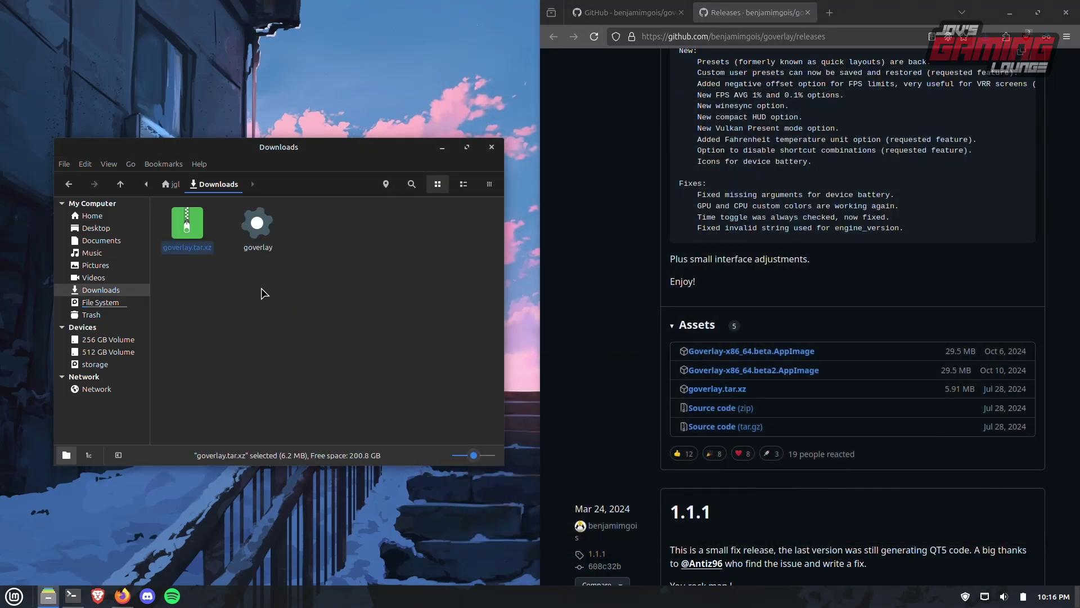
right_click(189, 231)
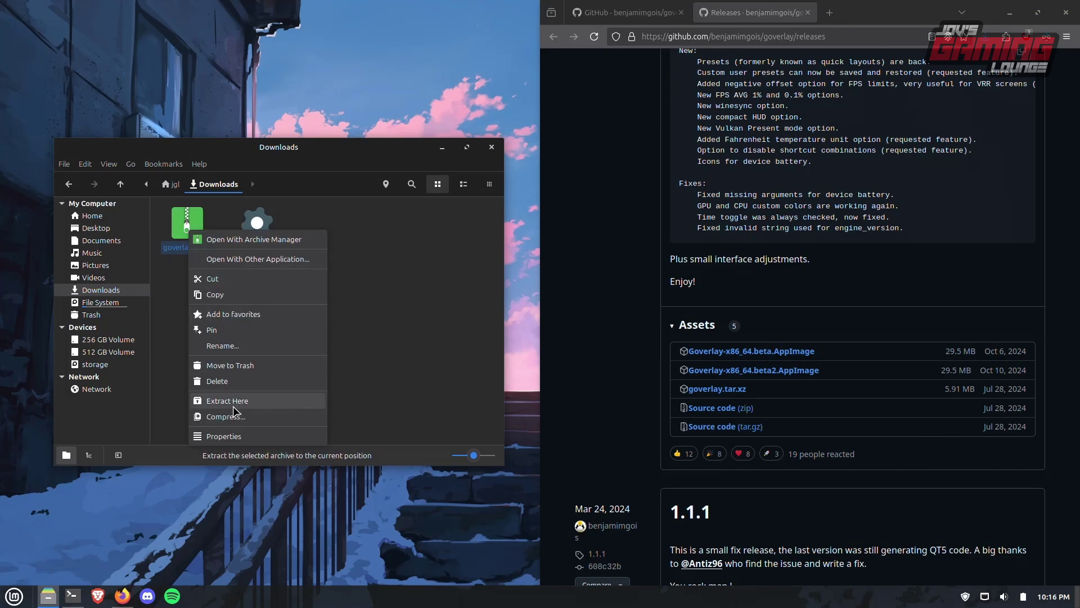
click(262, 382)
click(397, 349)
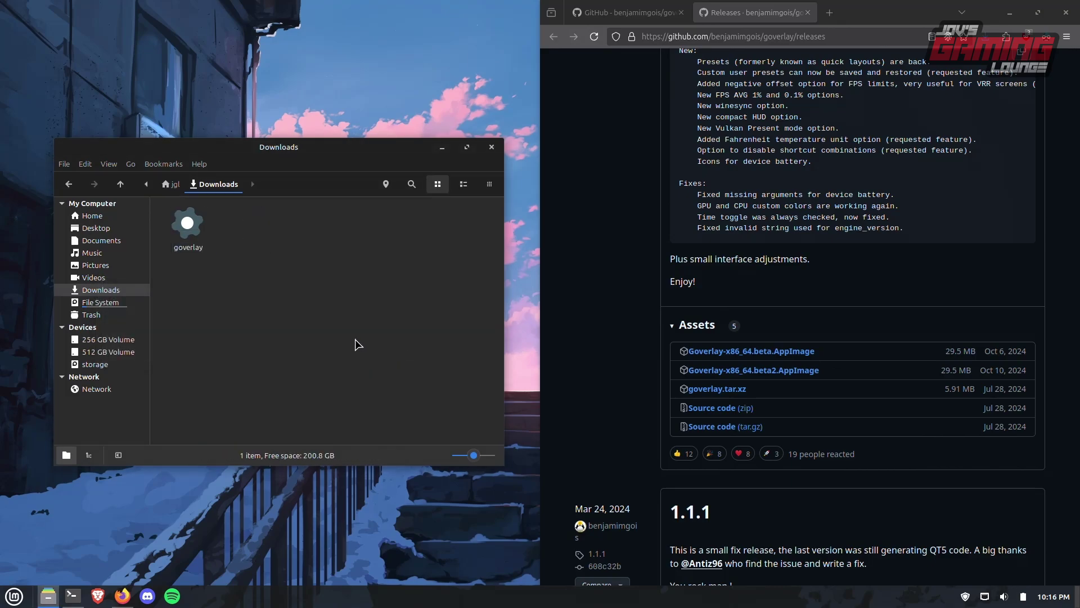
Step: Launch the extracted goverlay and minimize the file manager, terminal and browser
double_click(187, 228)
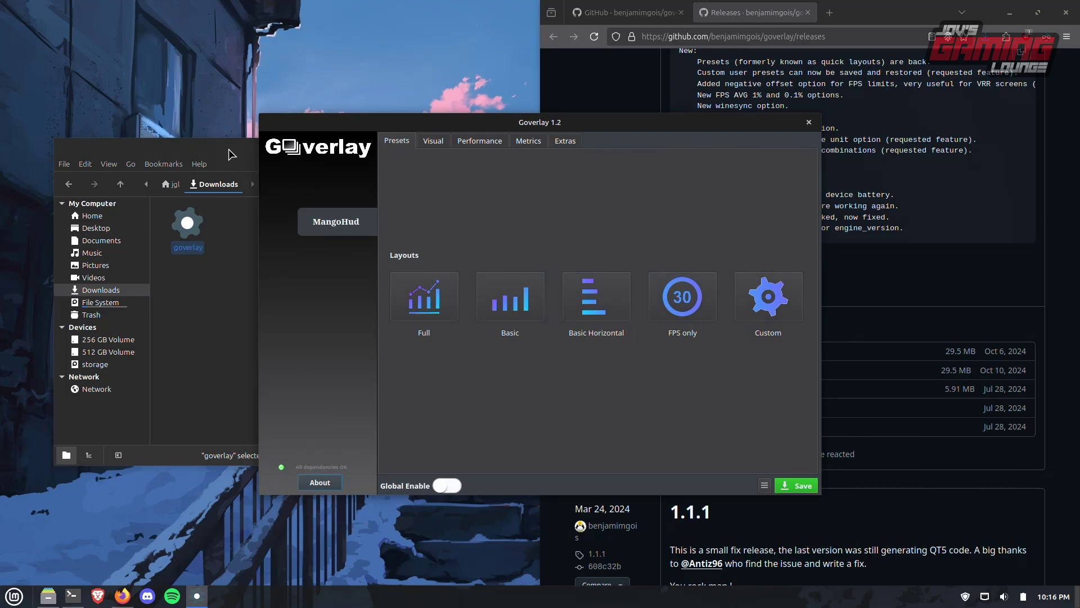
click(231, 155)
click(443, 153)
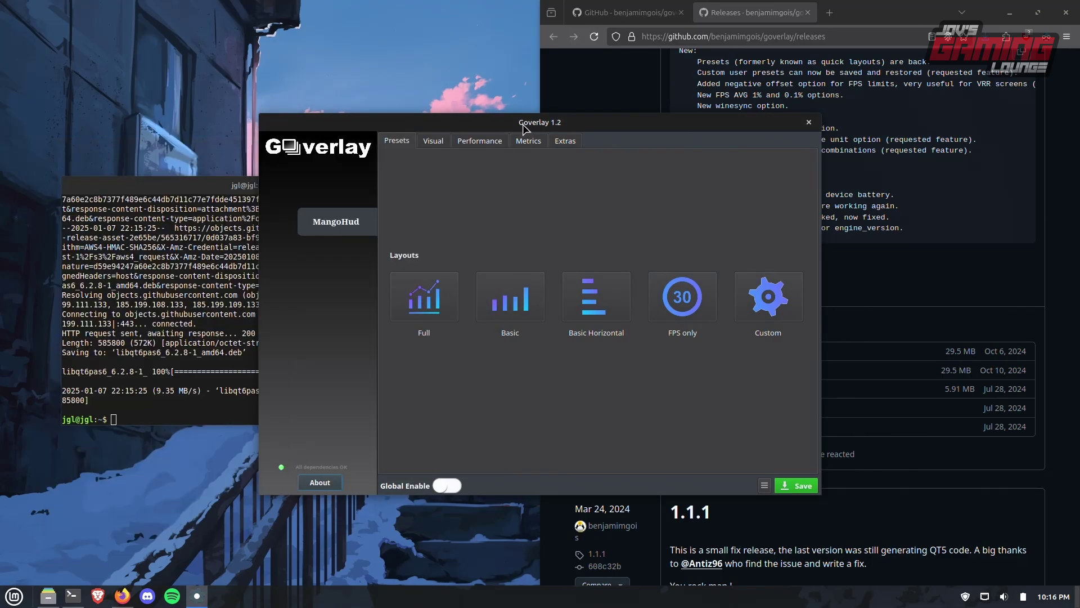
click(256, 185)
click(387, 187)
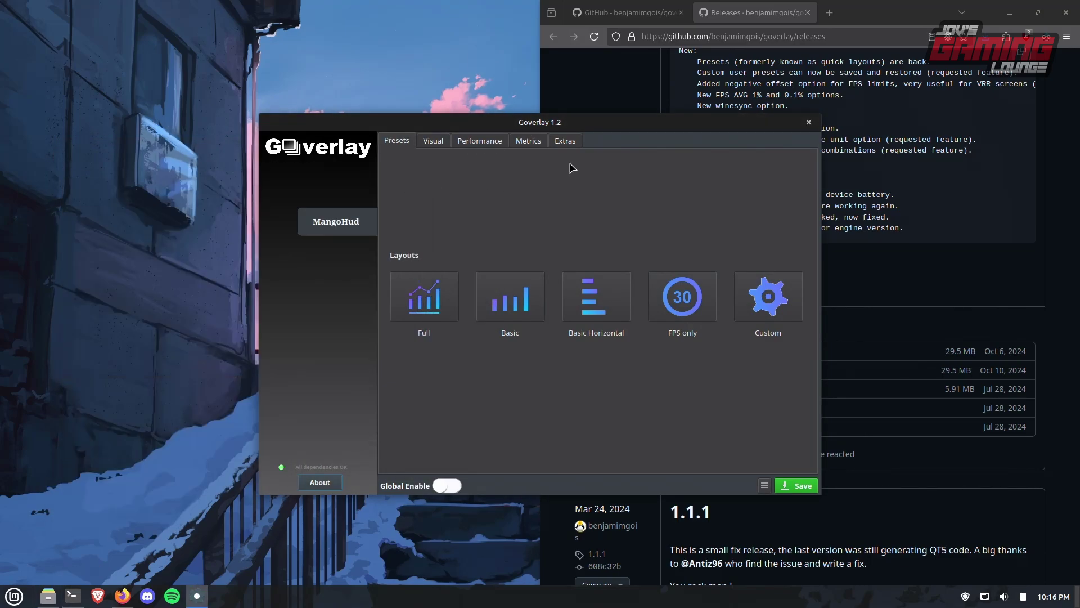
click(1010, 13)
mouse_move(538, 121)
mouse_down()
mouse_move(555, 123)
mouse_move(530, 118)
mouse_up()
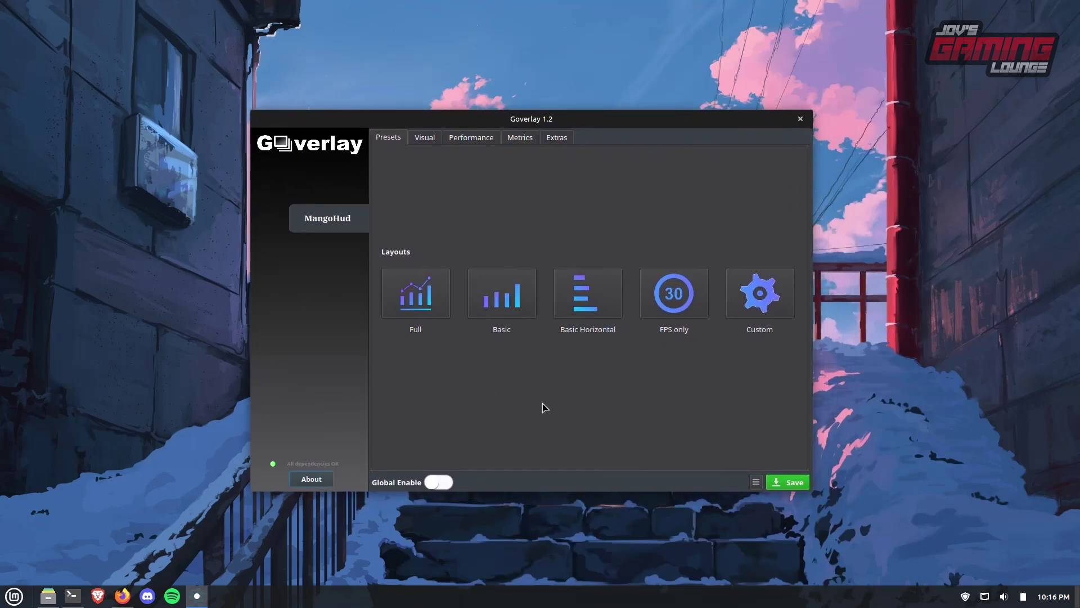
Step: Apply the Basic MangoHud layout preset and look over the Visual and Performance settings
click(501, 293)
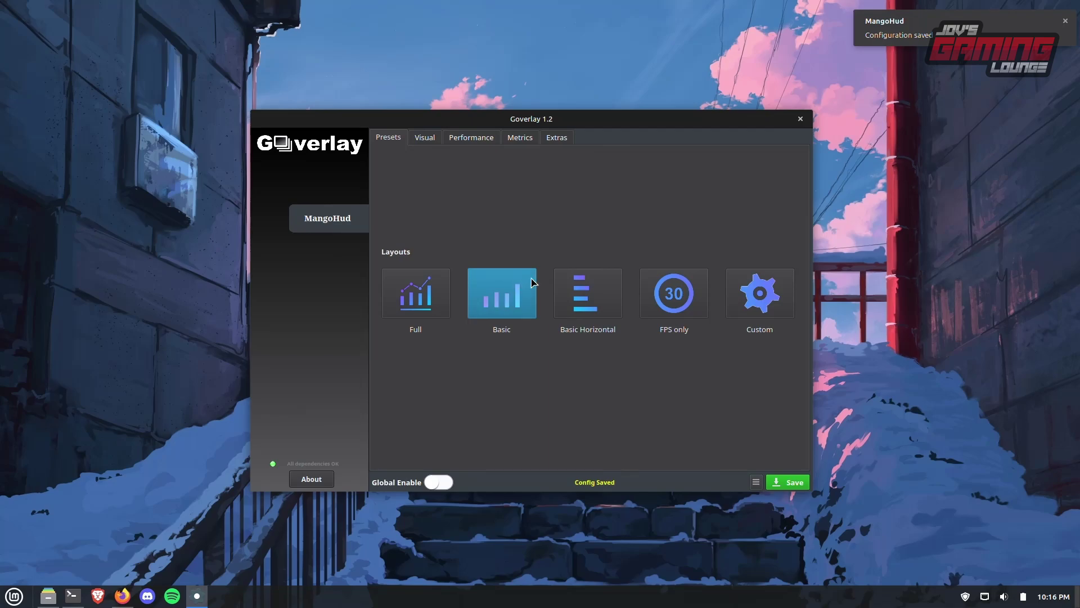
click(432, 141)
click(476, 140)
Step: On the Metrics tab, edit the GPU and CPU label text and save the MangoHud configuration
click(518, 138)
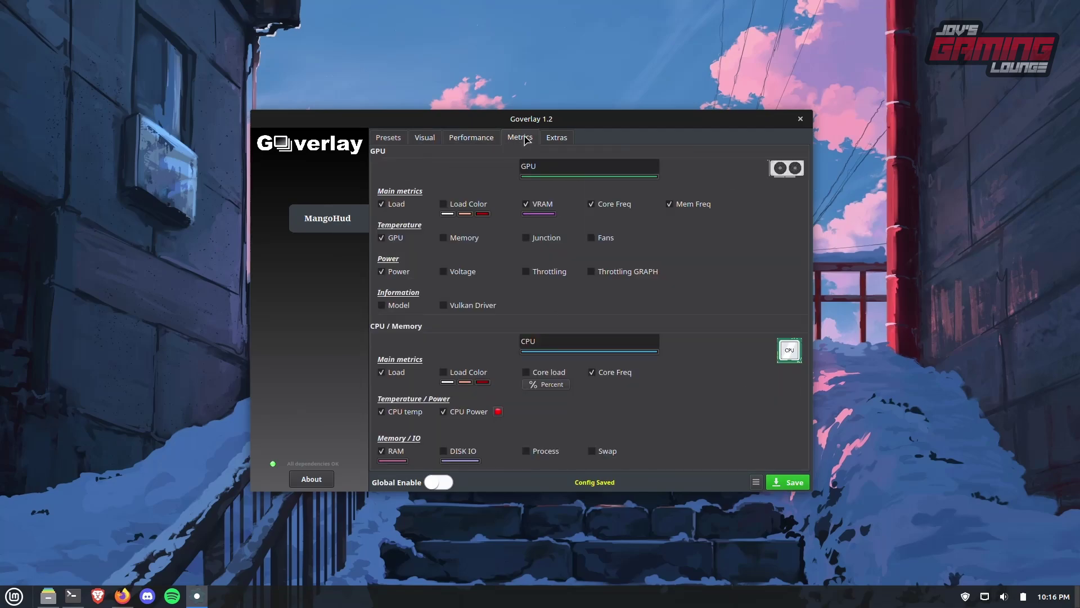
click(554, 138)
click(535, 141)
drag(561, 166, 512, 171)
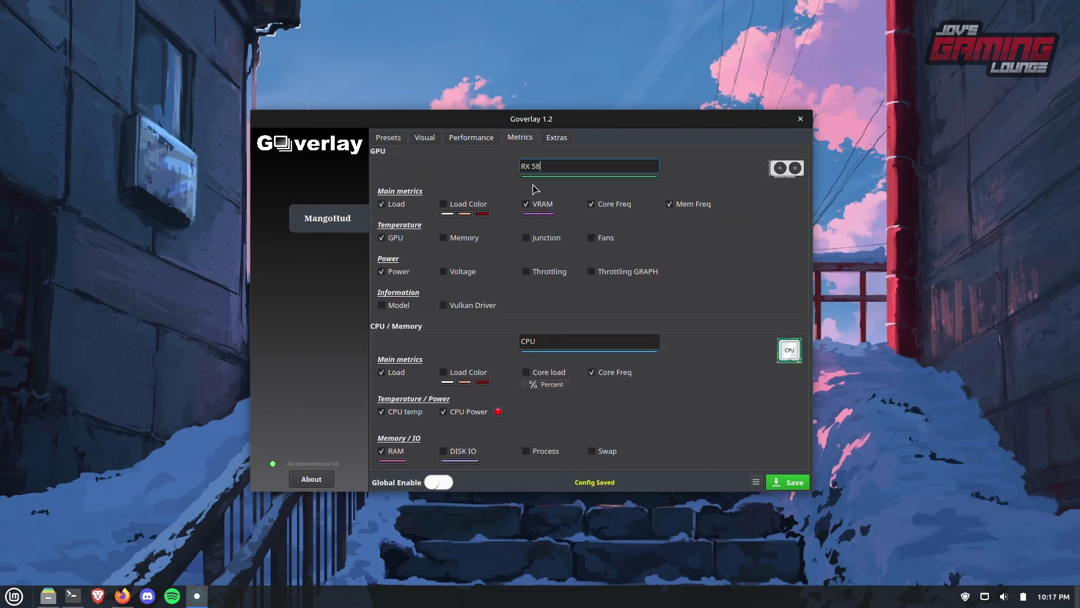
double_click(560, 336)
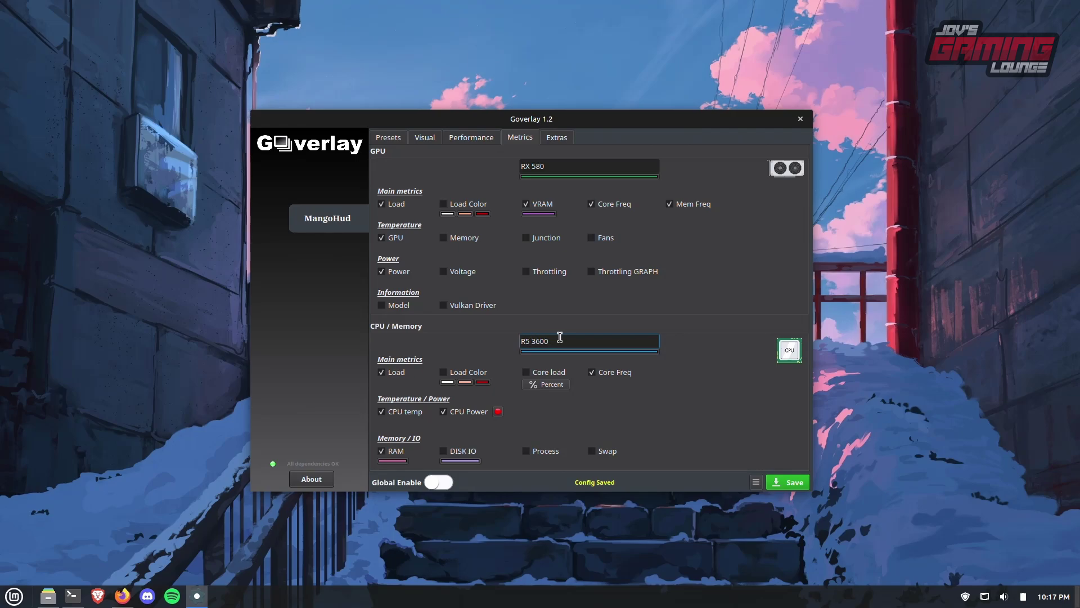
click(782, 482)
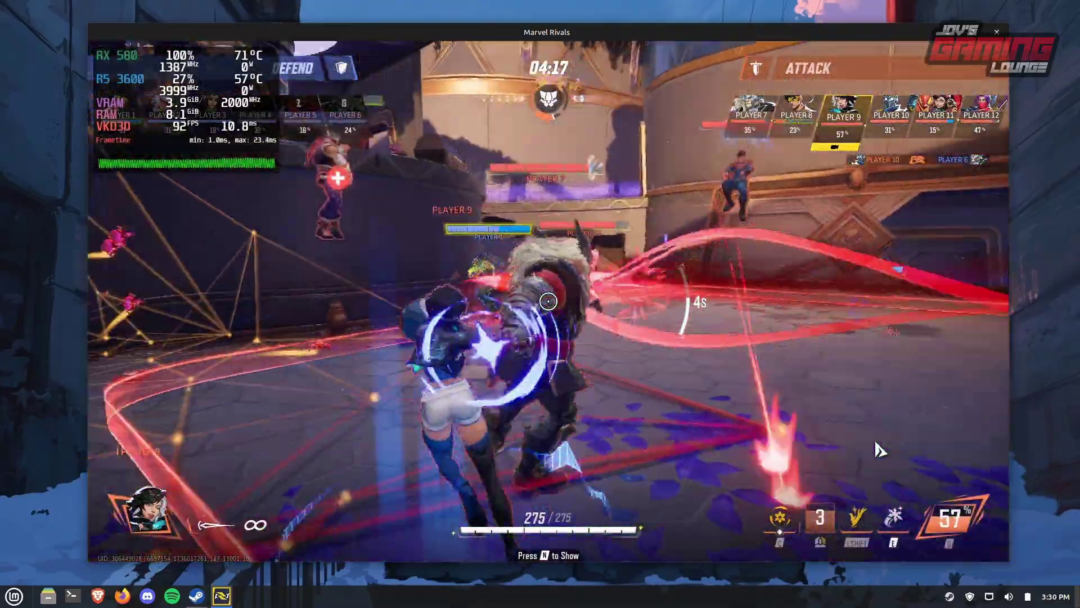
Step: In Marvel Rivals, use the hero's first, secondary and movement abilities and fire at enemies
key(e)
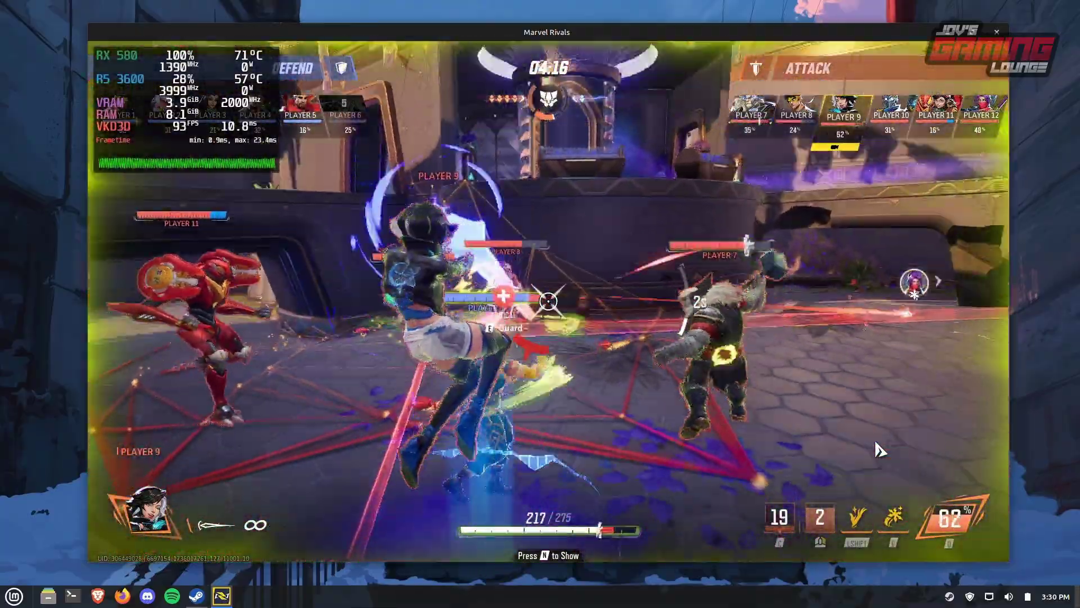
right_click(881, 451)
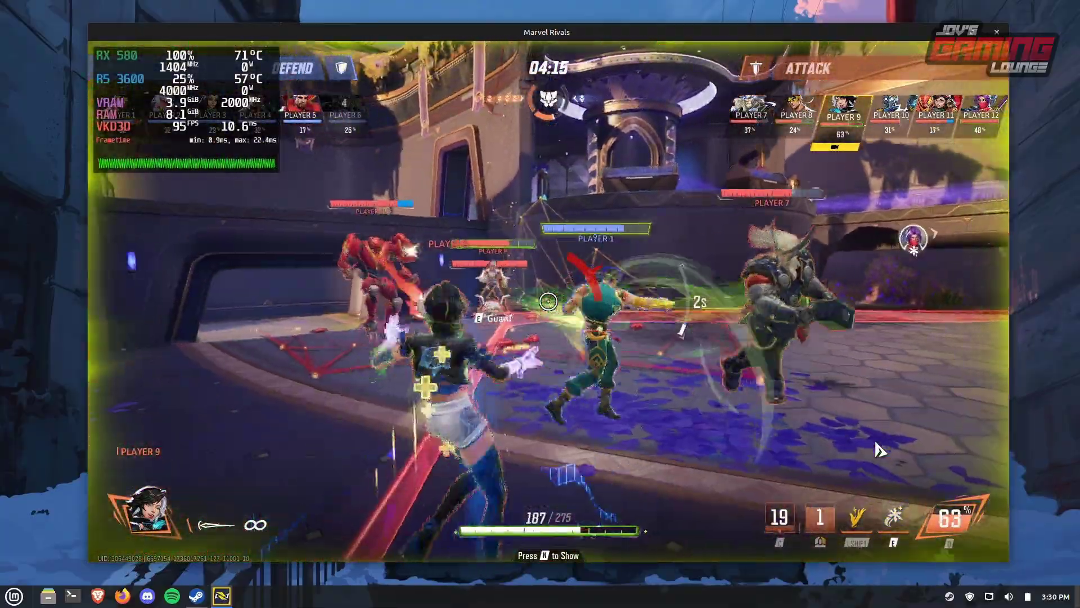
right_click(880, 450)
key(shift)
click(880, 450)
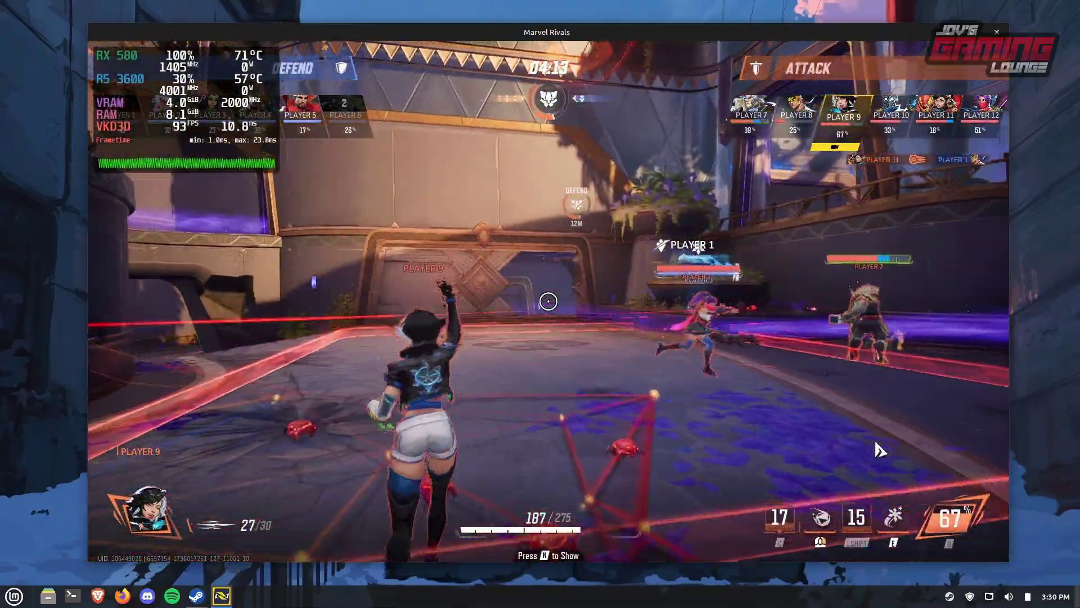
click(881, 450)
click(881, 450)
click(881, 450)
click(880, 450)
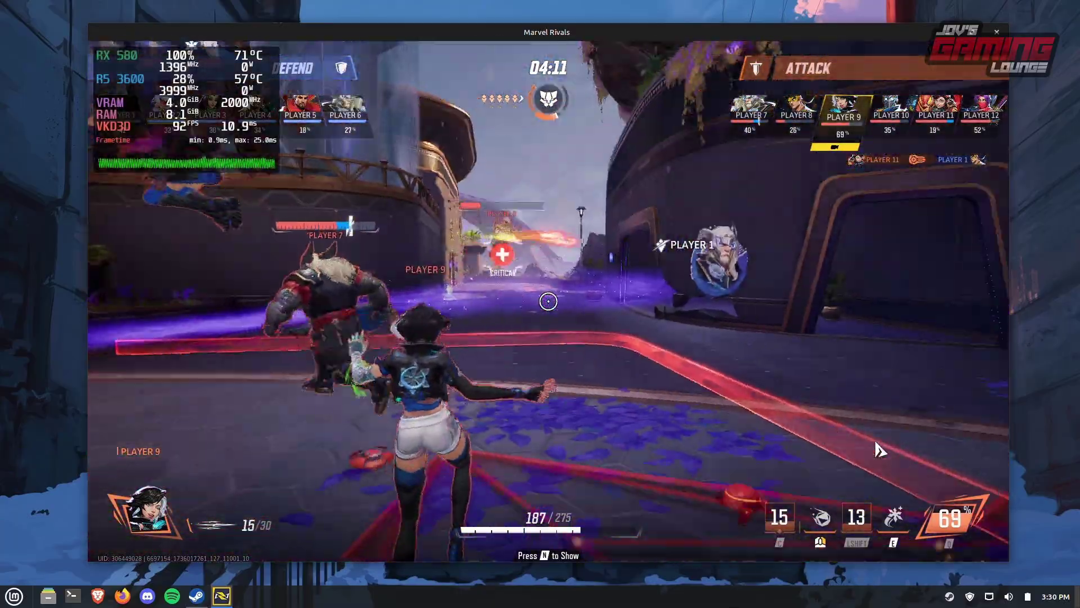
click(880, 450)
click(880, 450)
click(881, 450)
click(881, 450)
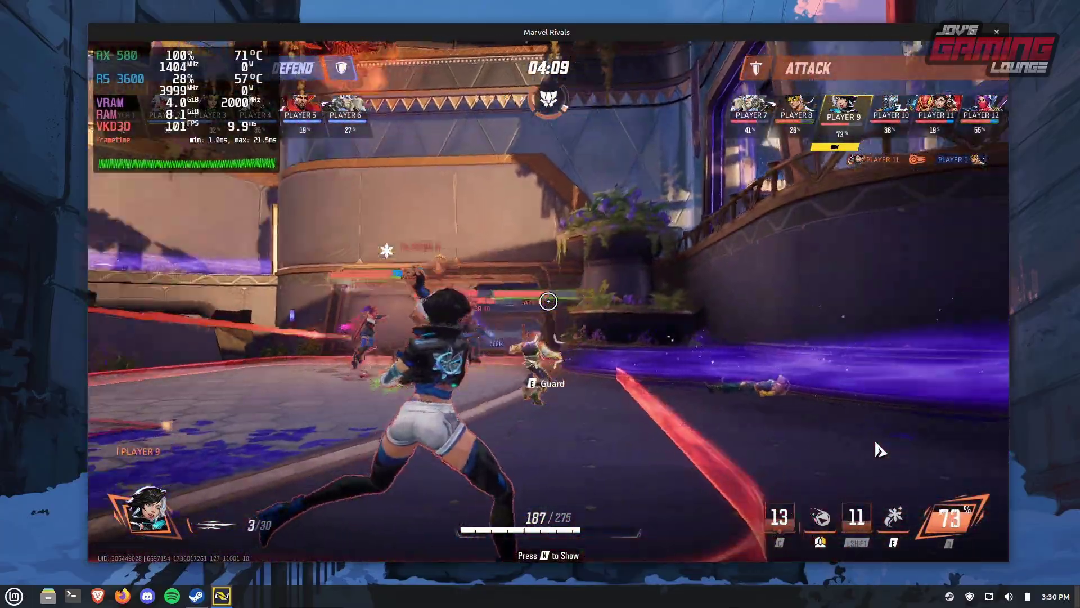
click(881, 450)
click(881, 450)
Step: Keep firing through a reload, then place a spider nest and use the web ability
click(881, 450)
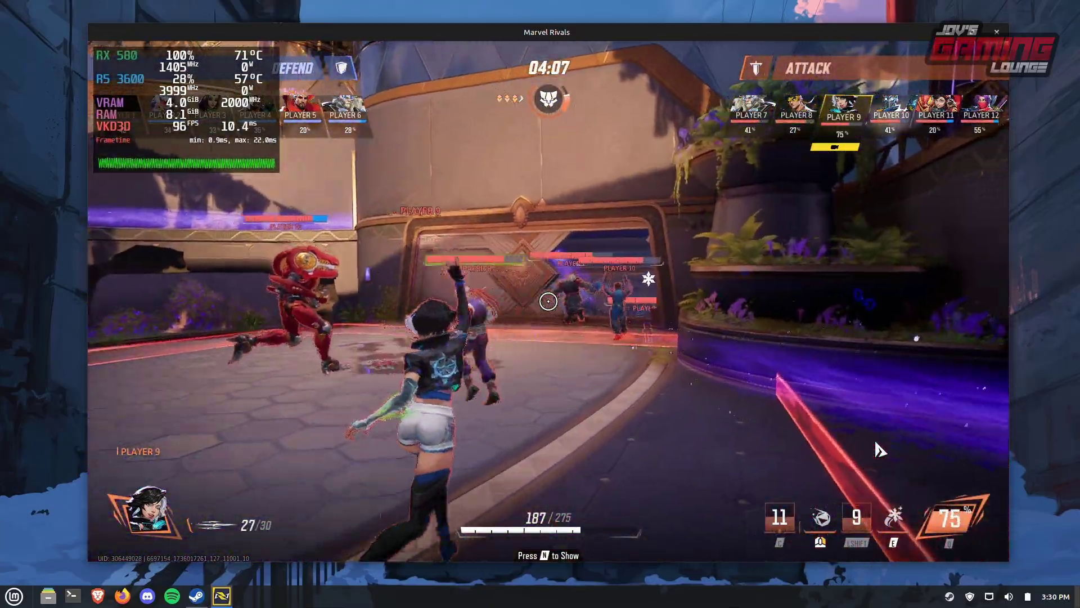
click(881, 450)
click(880, 451)
click(881, 450)
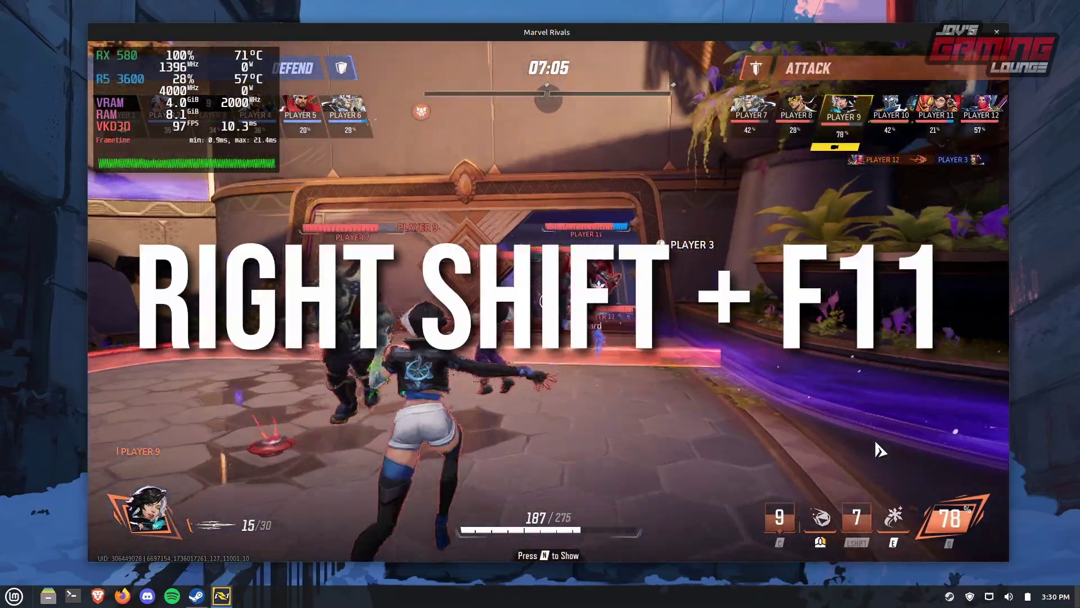
click(881, 450)
click(880, 450)
key(r)
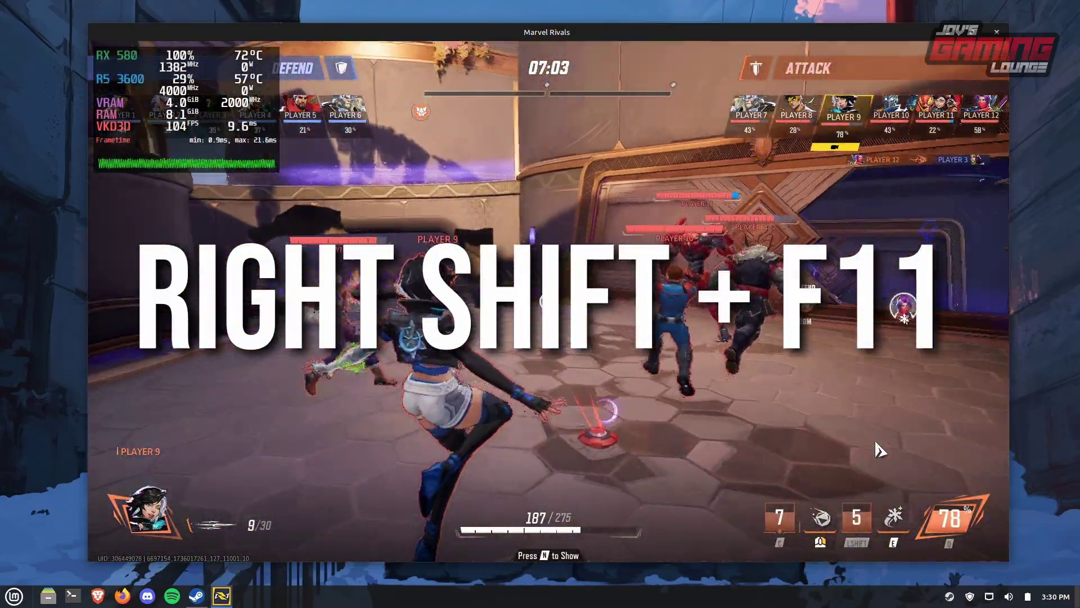
click(881, 450)
click(881, 450)
click(875, 443)
click(876, 443)
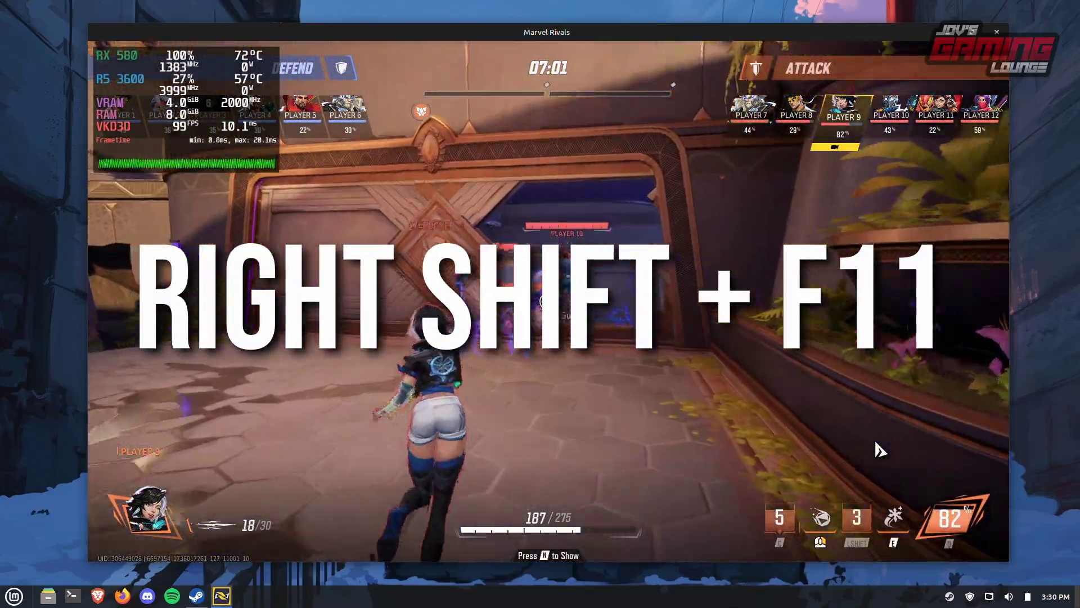
click(875, 442)
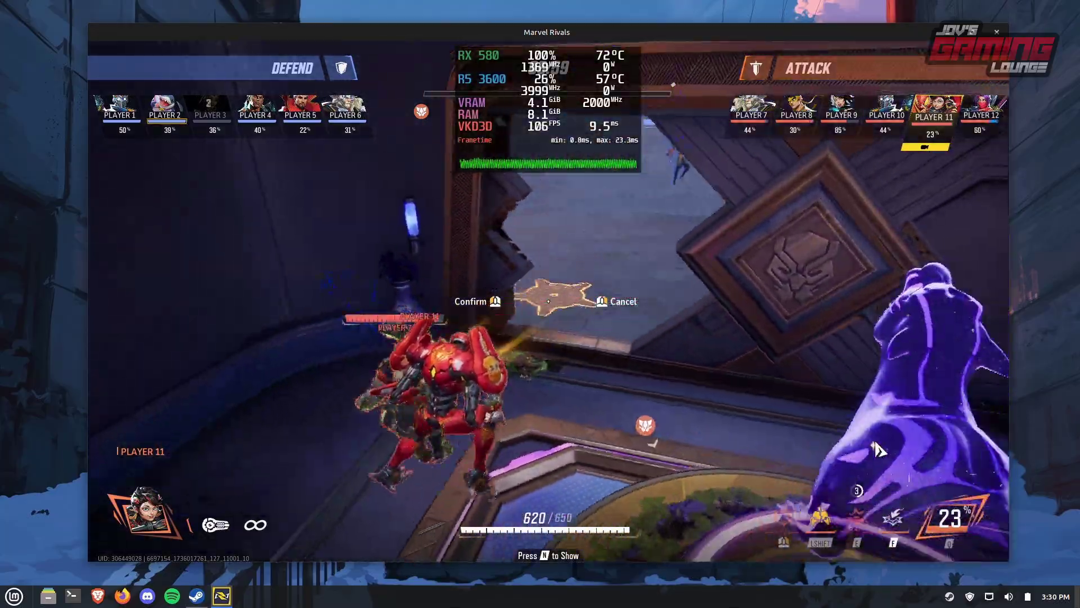
click(876, 443)
right_click(881, 451)
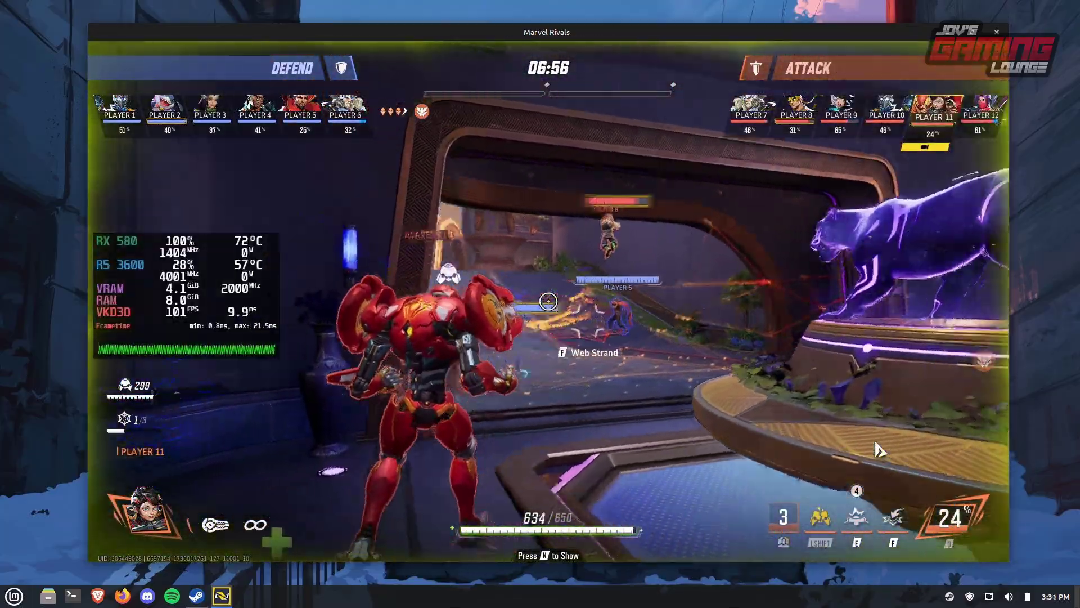
click(881, 450)
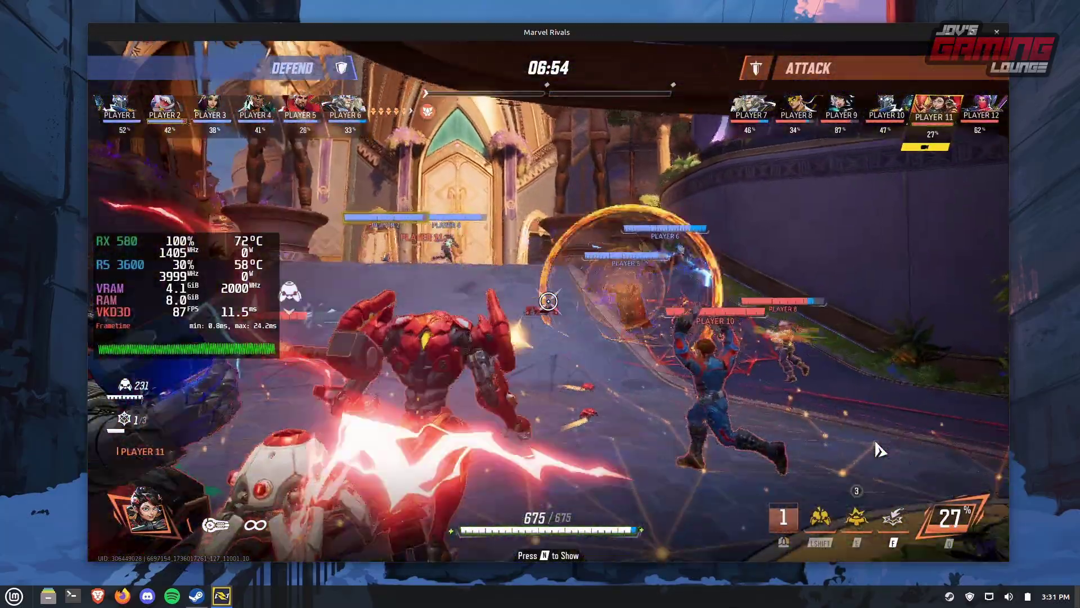
click(881, 450)
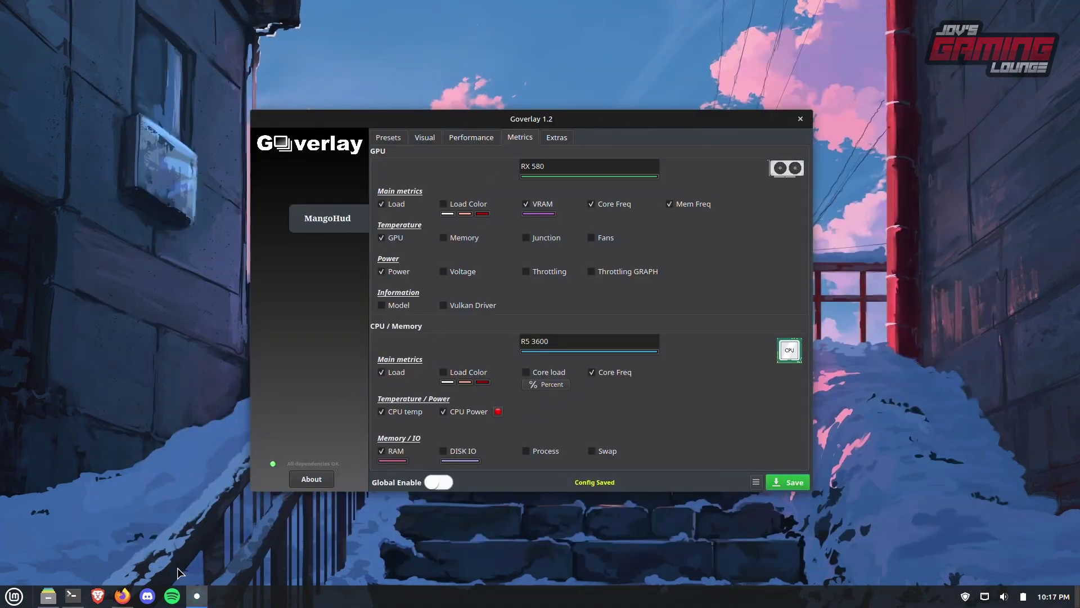
Step: Check Goverlay's taskbar entry options, then locate its launcher under All Applications and close the menu
right_click(197, 595)
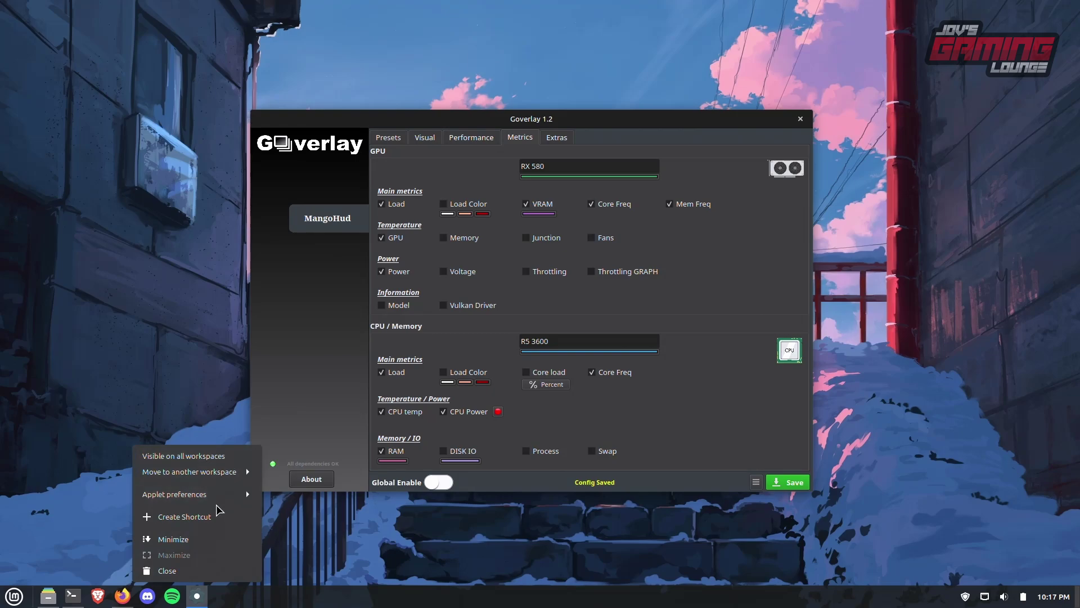
click(218, 525)
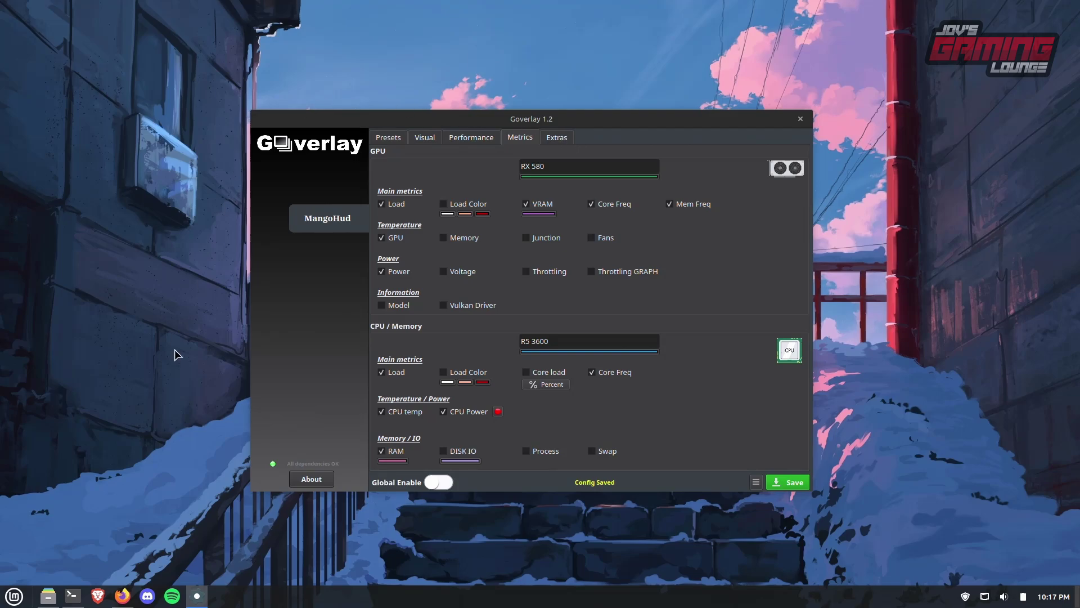
click(13, 596)
mouse_move(118, 326)
scroll(242, 371, down, 5)
scroll(242, 375, down, 8)
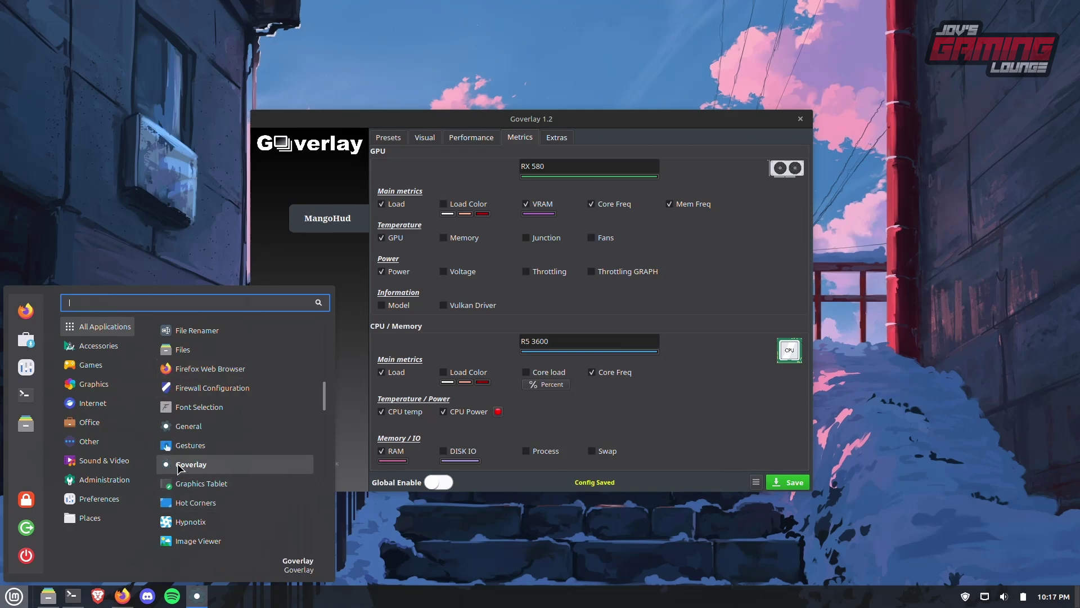
right_click(192, 467)
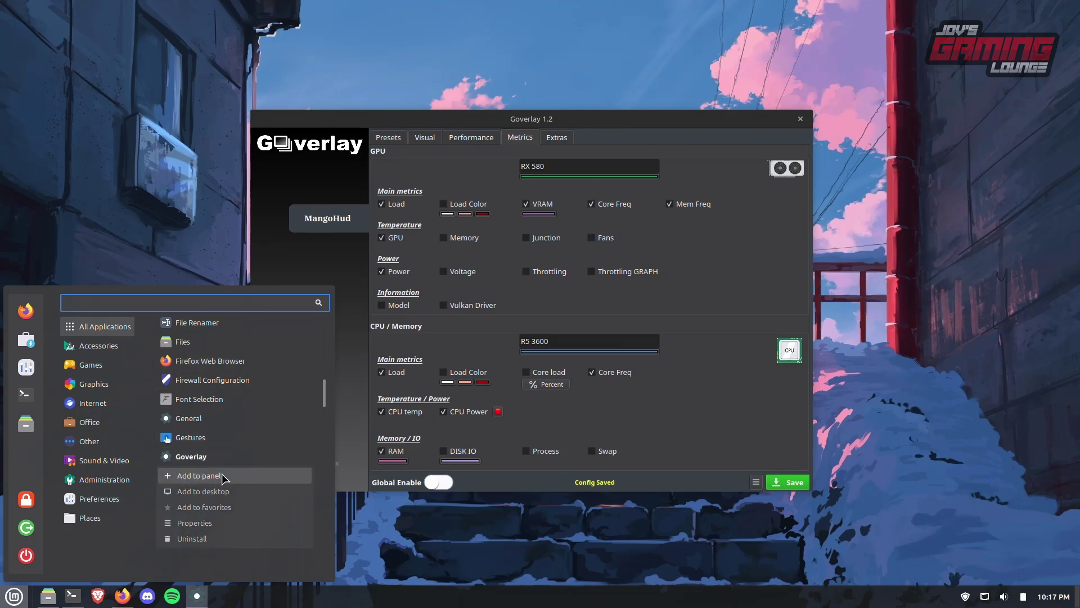
key(Escape)
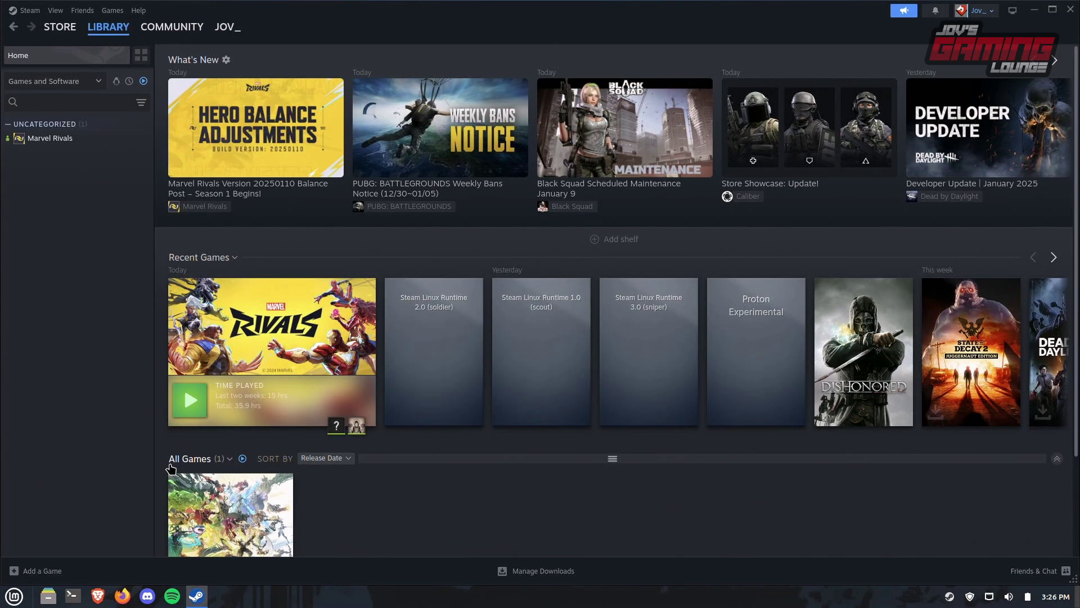
Step: Open Marvel Rivals' Steam Properties and set launch options to 'mangohud gamemoderun %command%'
right_click(68, 141)
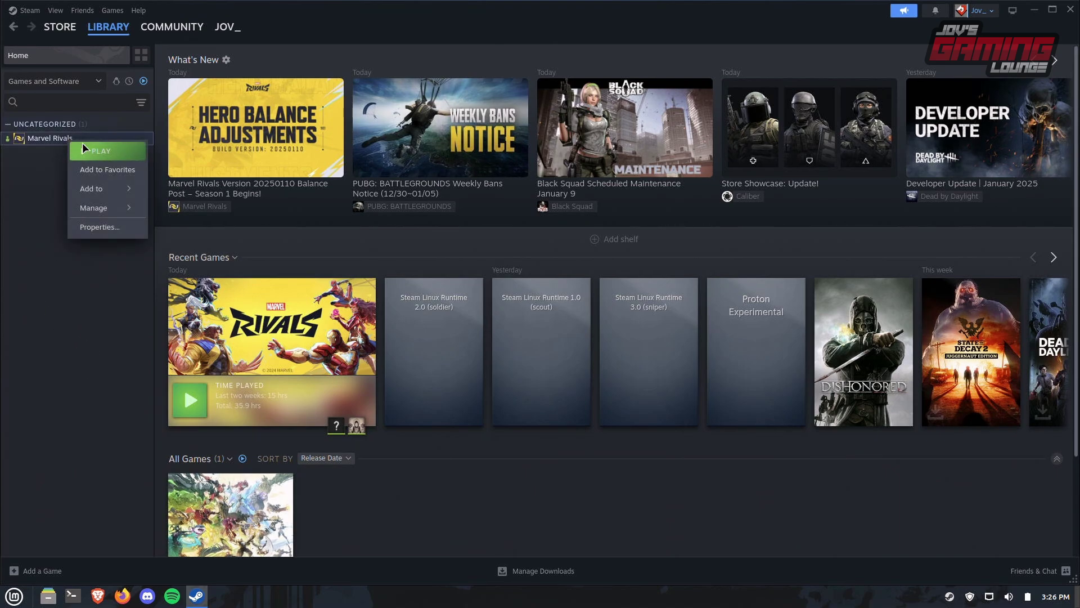
click(95, 228)
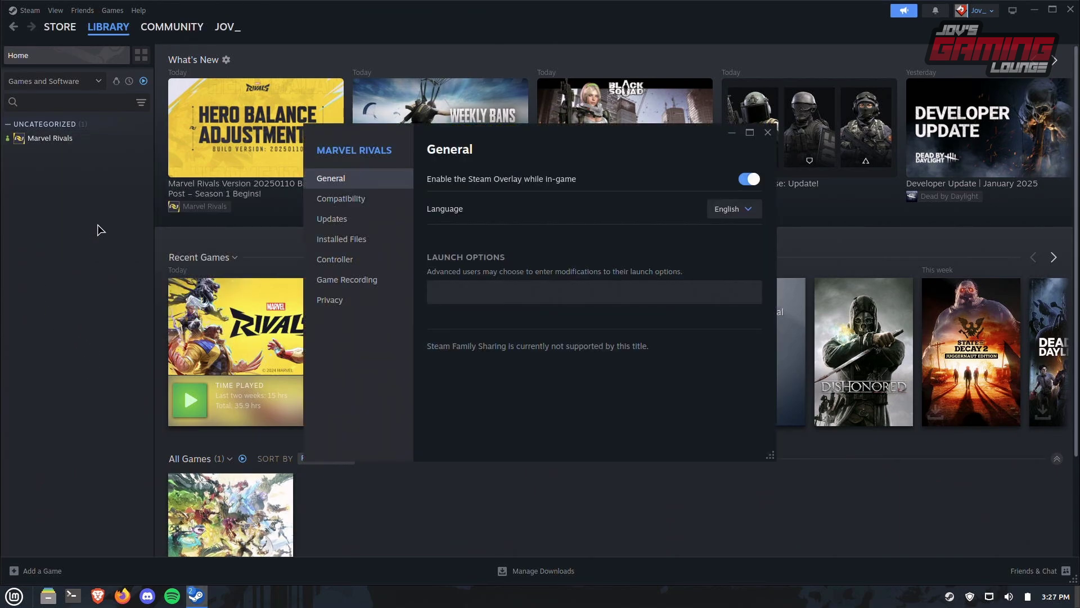
click(589, 295)
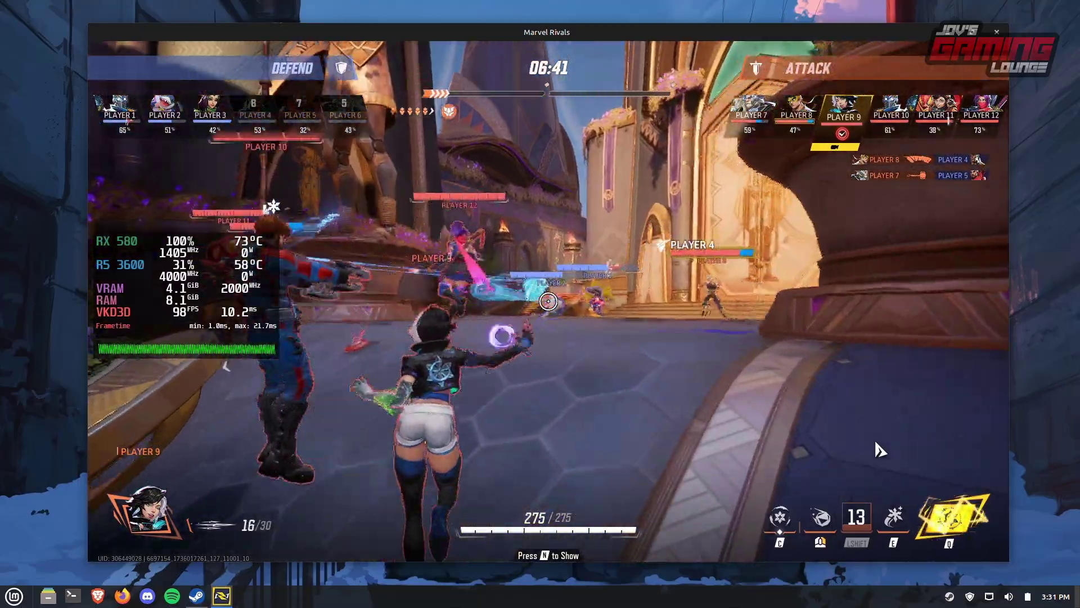
Step: Keep firing at enemies in Marvel Rivals with the MangoHud overlay on the left
click(880, 450)
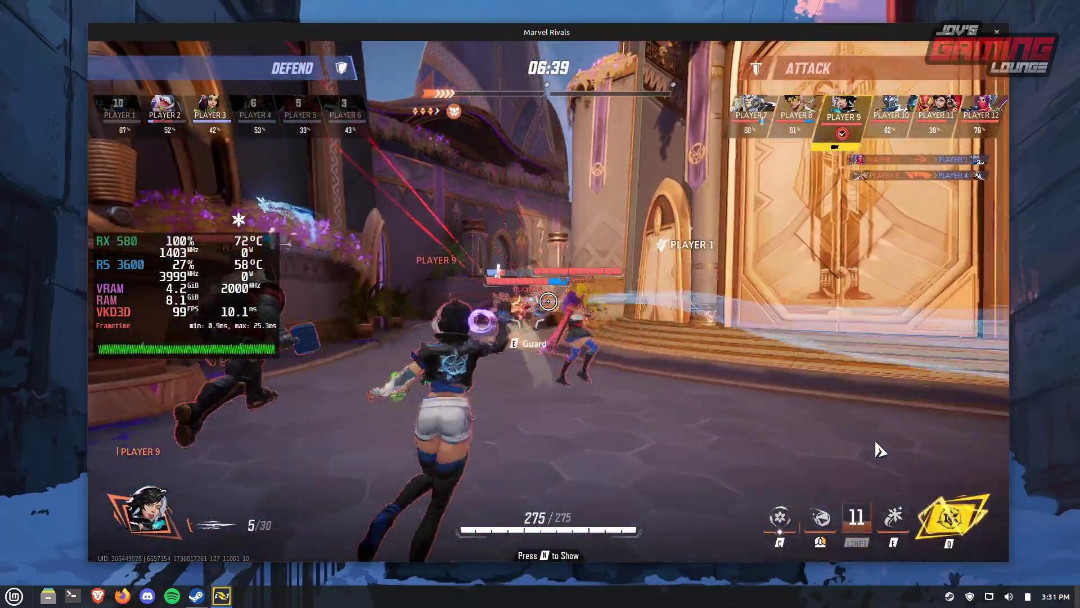
click(880, 451)
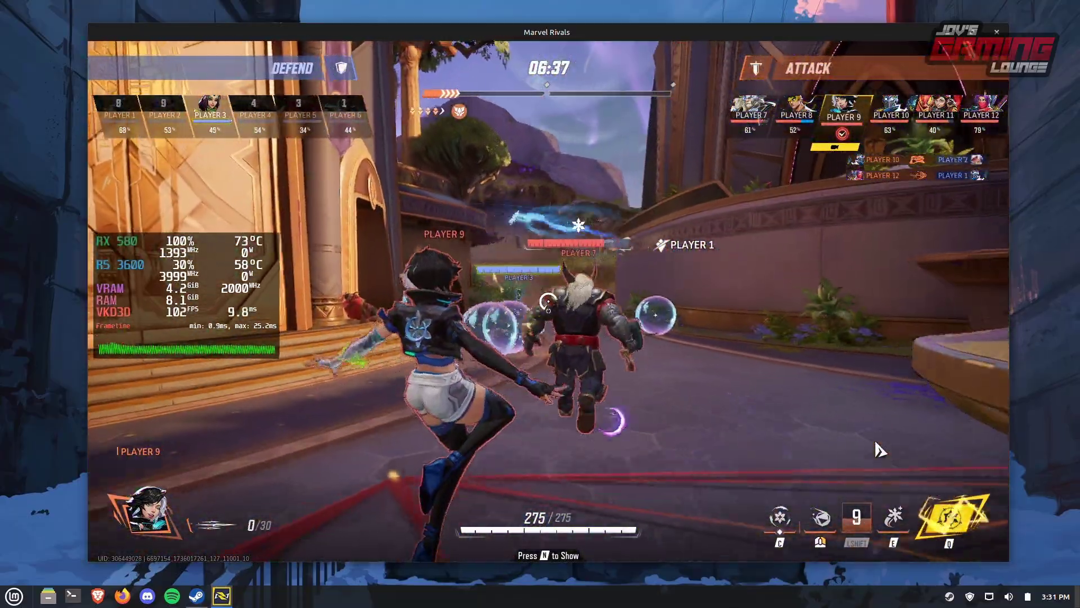
click(880, 450)
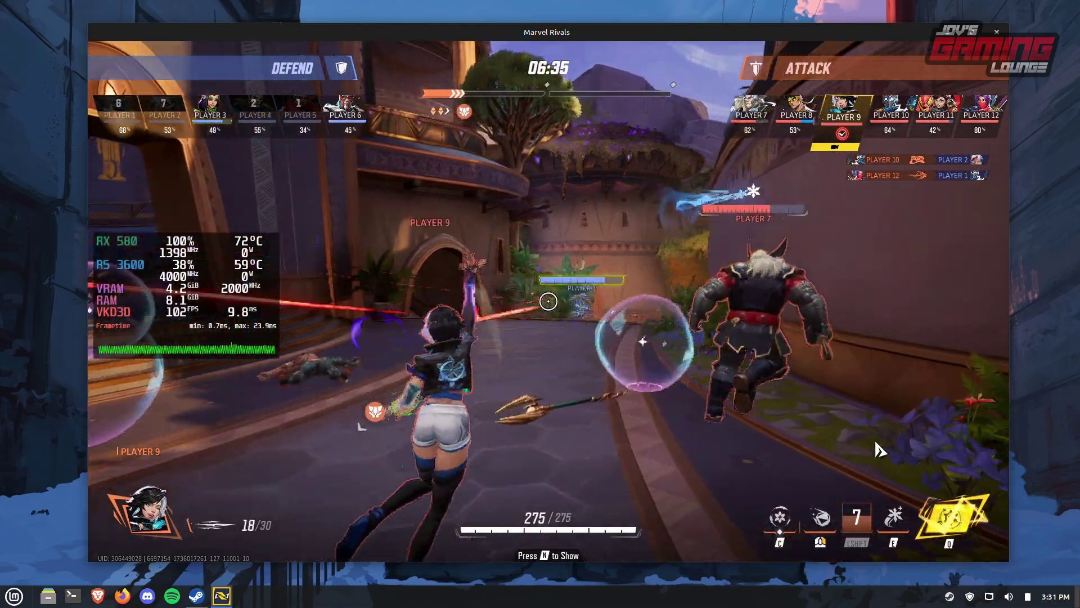
click(880, 450)
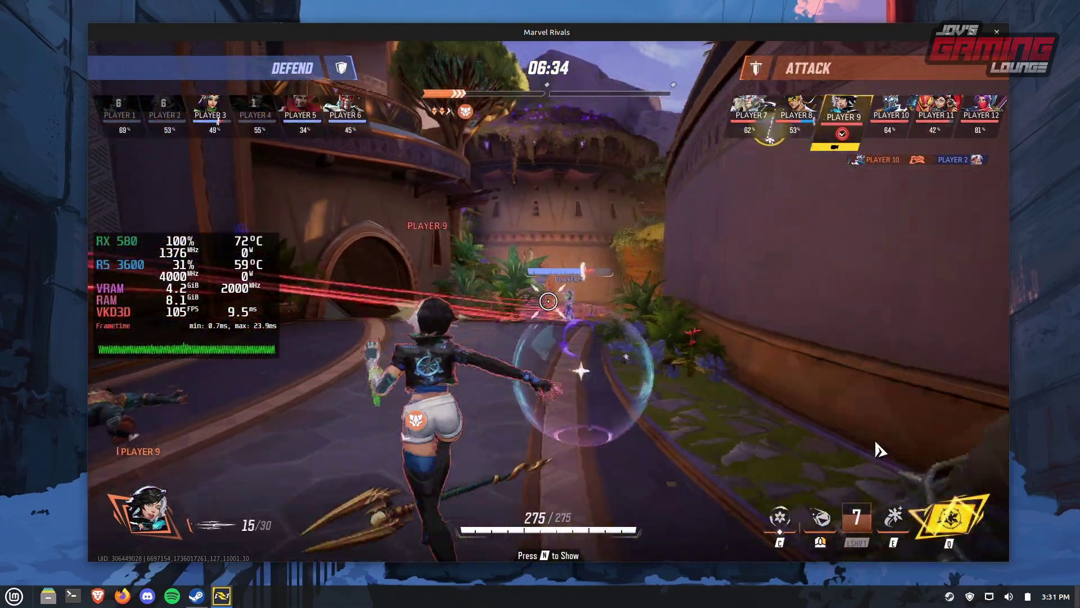
click(881, 450)
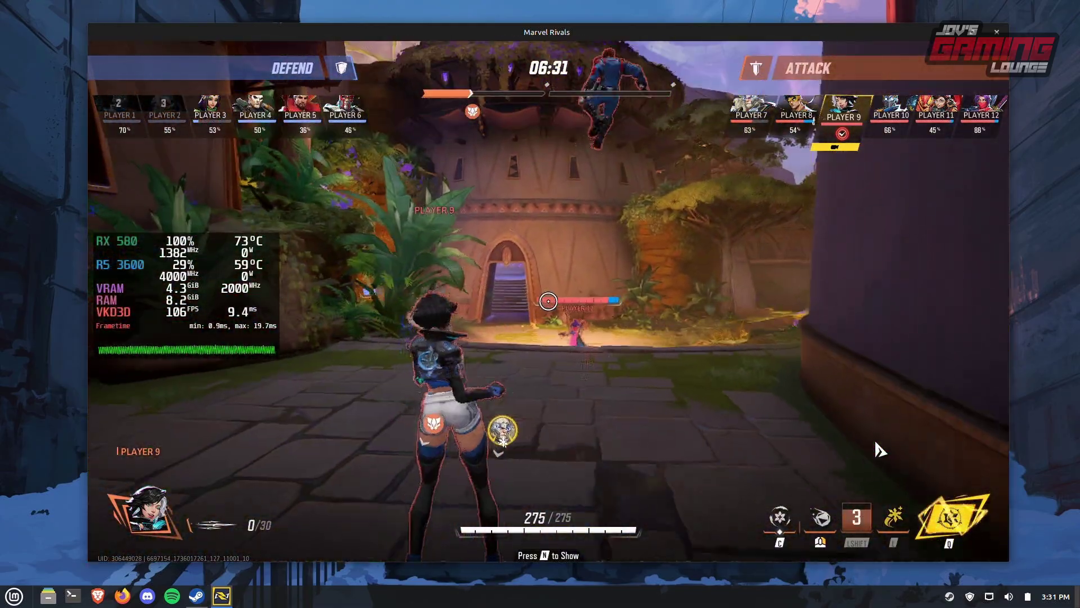
click(876, 443)
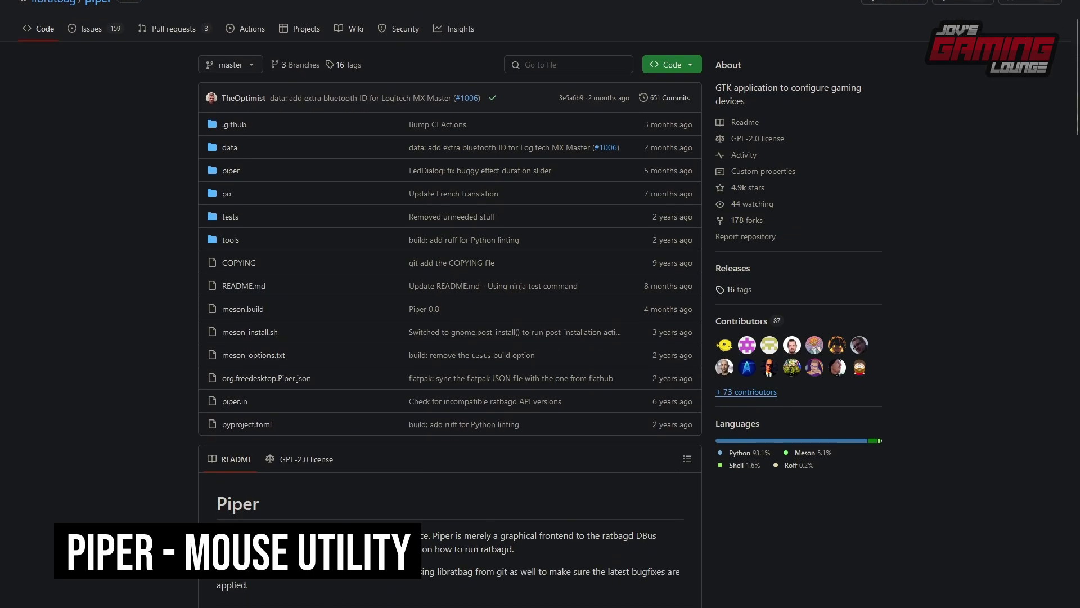
Step: Scroll down the Piper GitHub README to its Screenshots section
scroll(540, 304, down, 3)
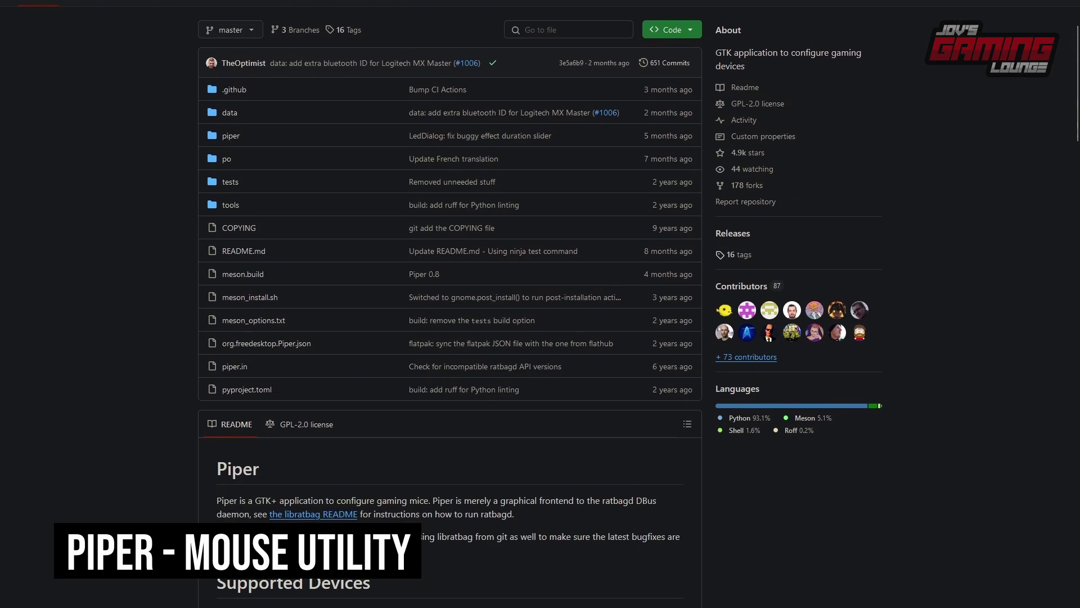
scroll(540, 304, down, 3)
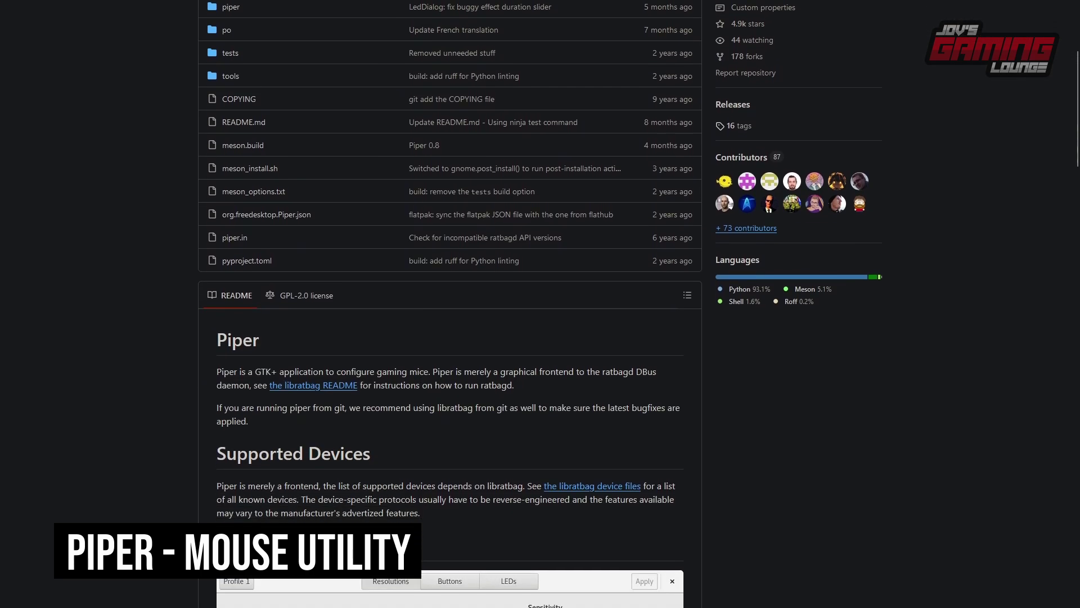
scroll(540, 304, down, 3)
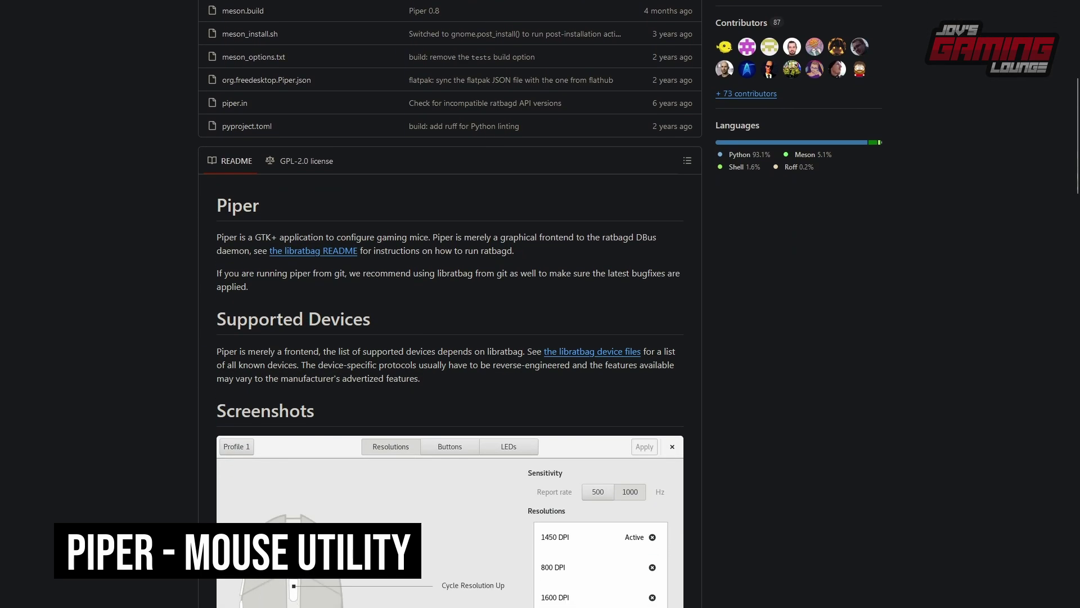
scroll(541, 304, down, 3)
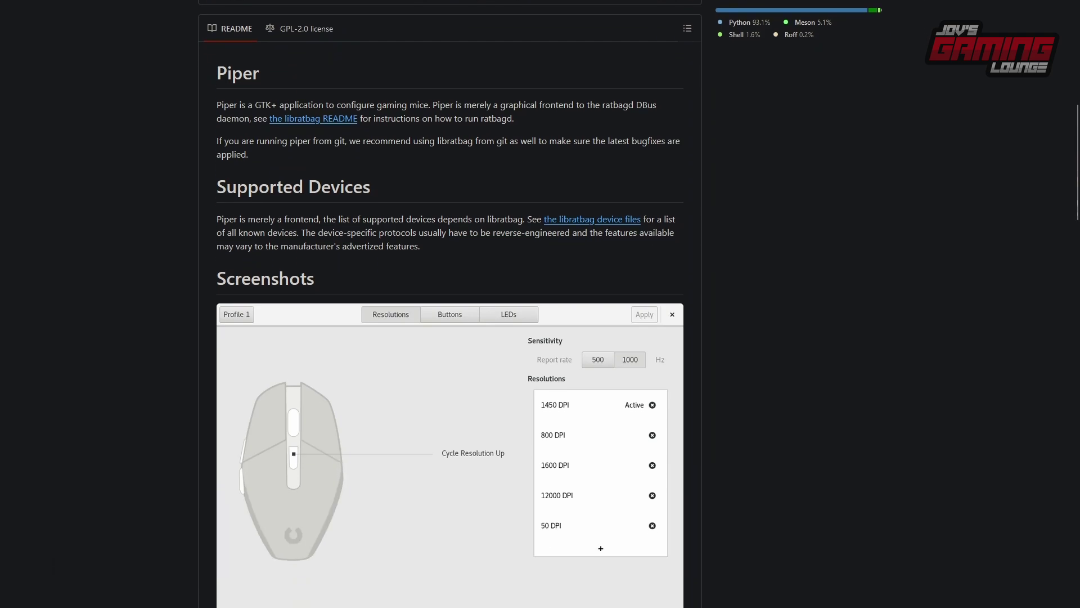
scroll(541, 304, down, 3)
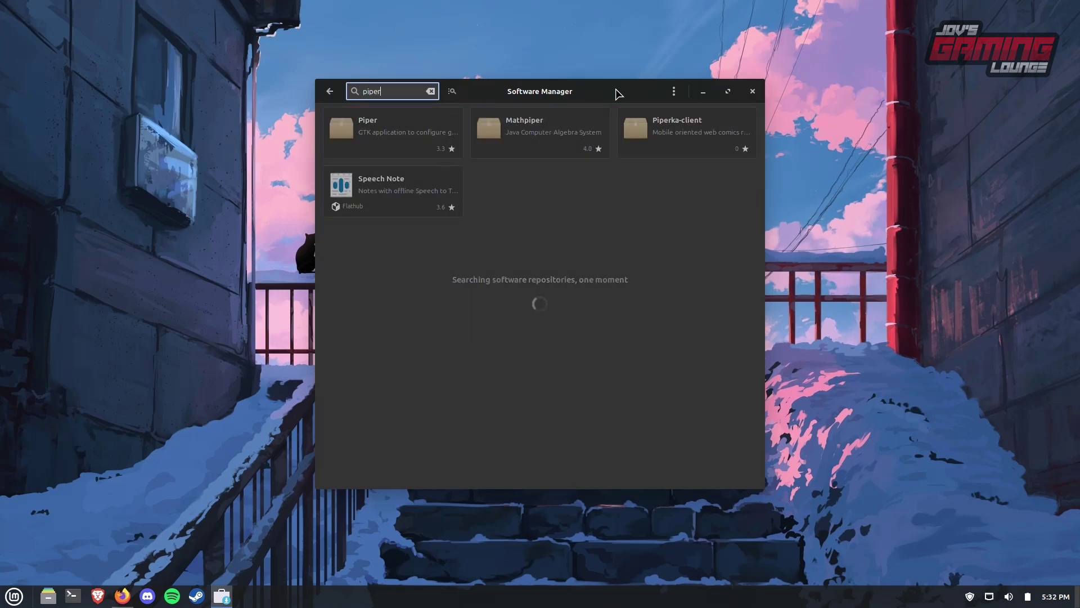
Step: Install Piper with its three extra packages, authenticate with the account password, and launch it
click(398, 143)
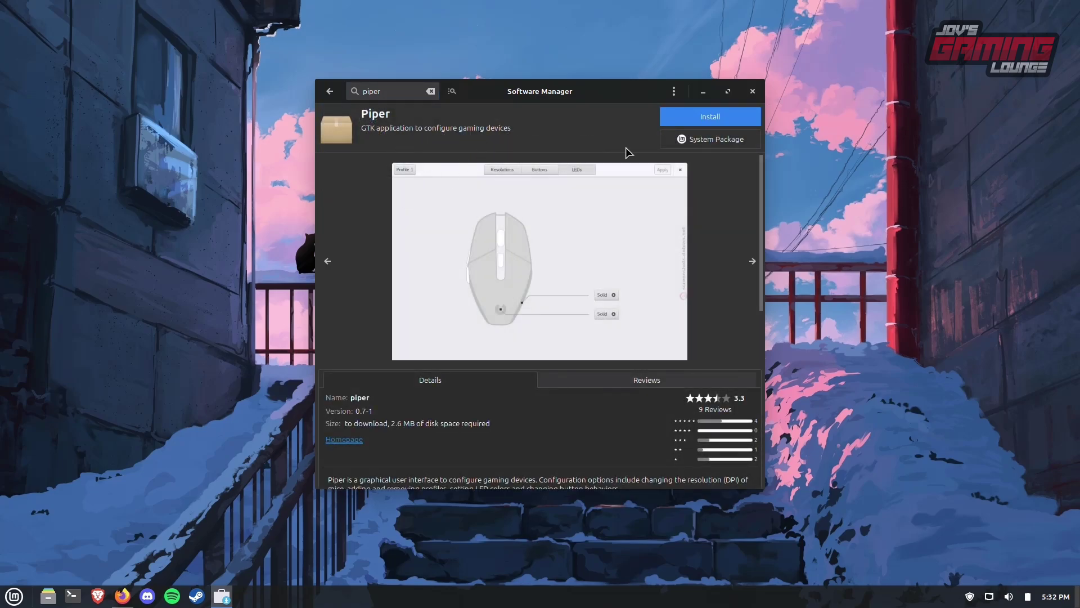
click(745, 117)
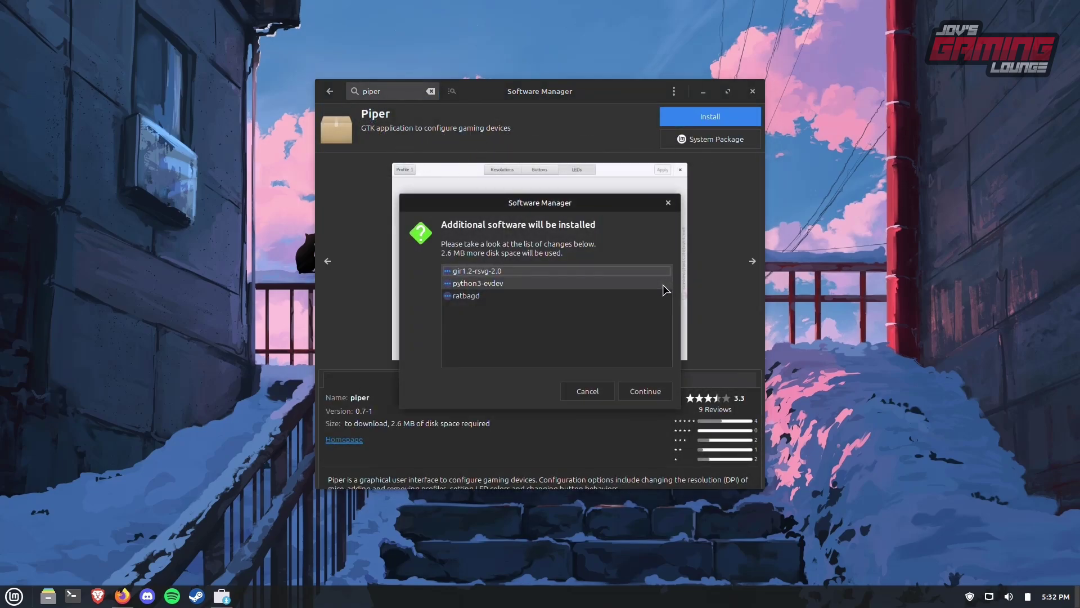
click(655, 392)
text(•)
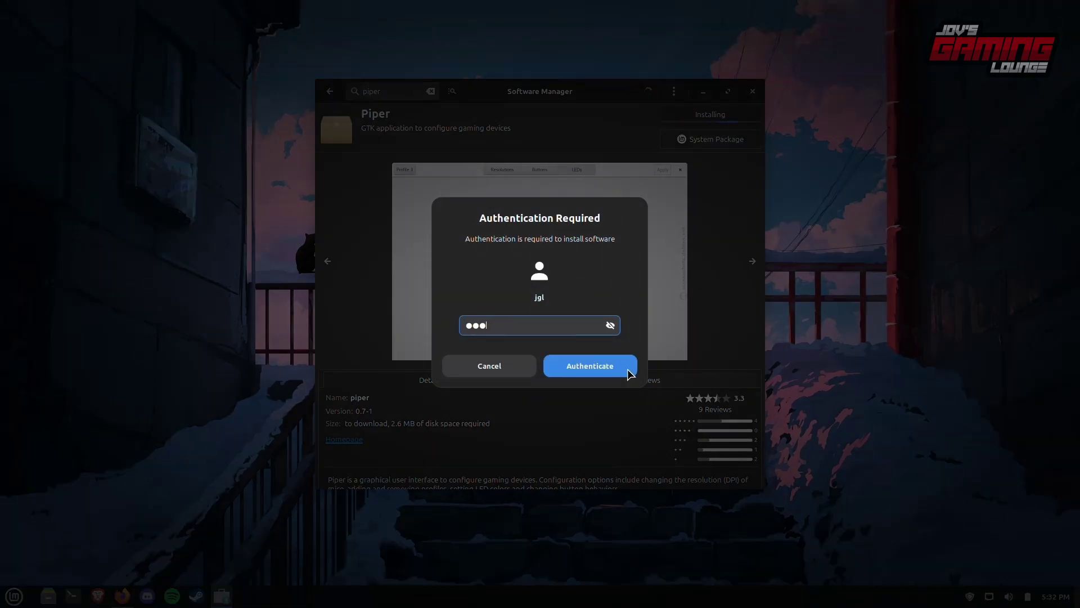
click(628, 370)
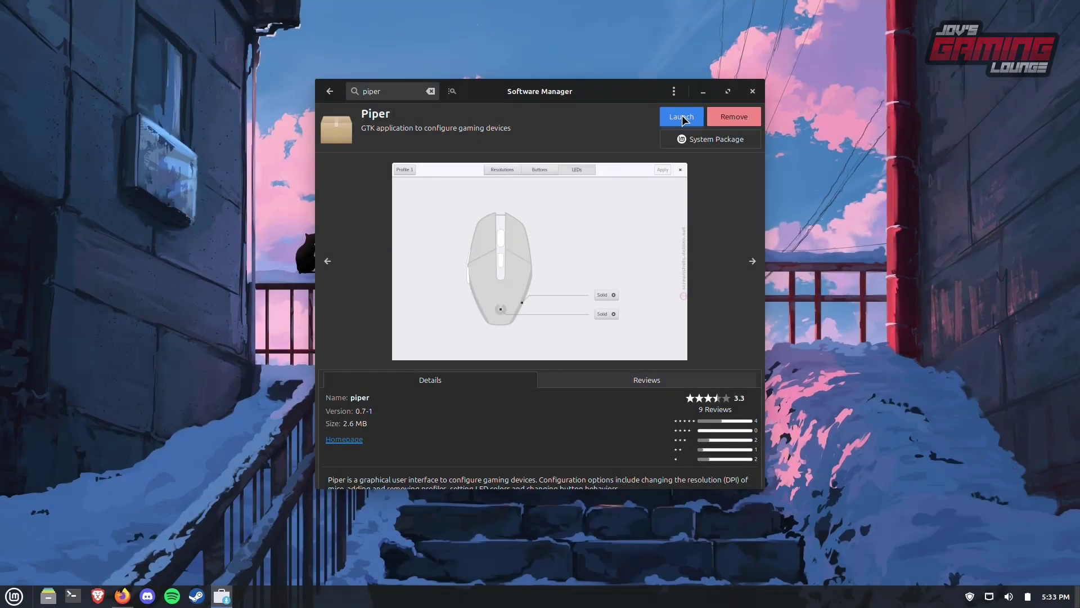
click(682, 117)
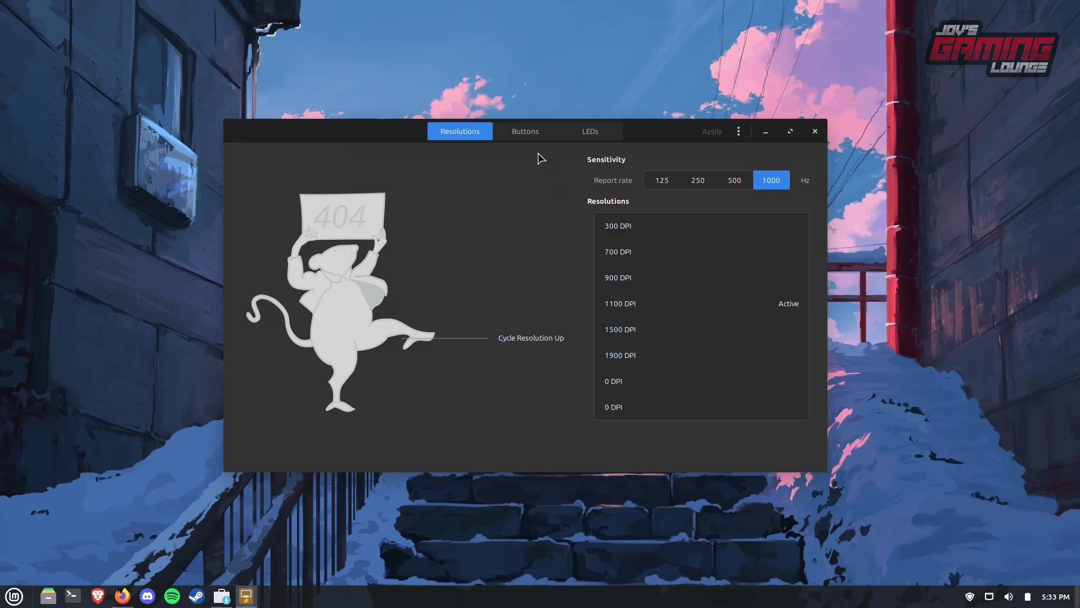
Step: View Piper's Buttons and LEDs tabs, preview Cycle, Breathing and Off LED modes, then cancel
click(528, 134)
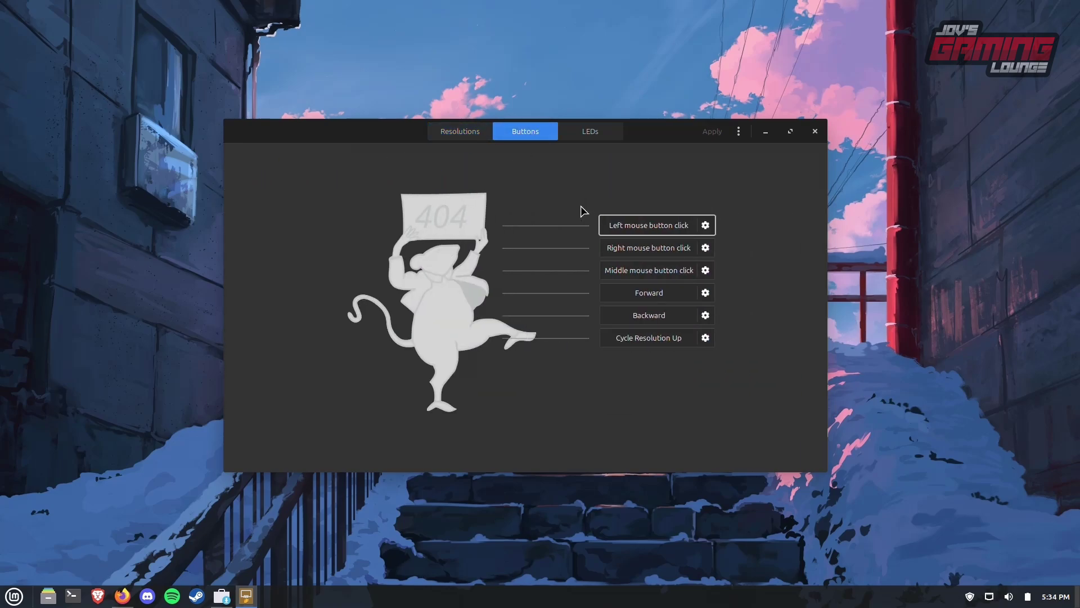
click(583, 137)
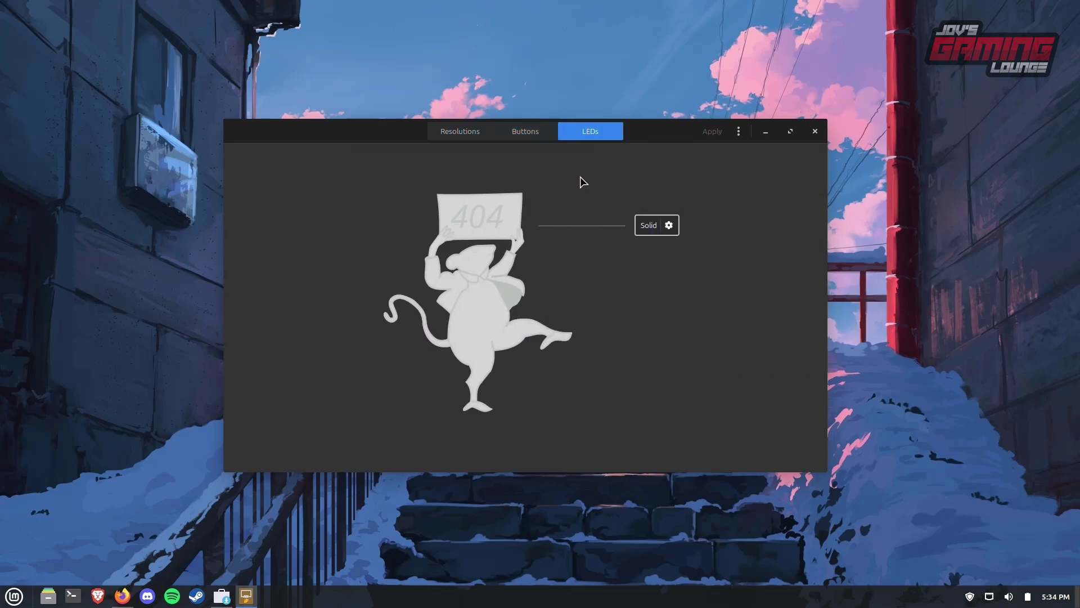
click(645, 228)
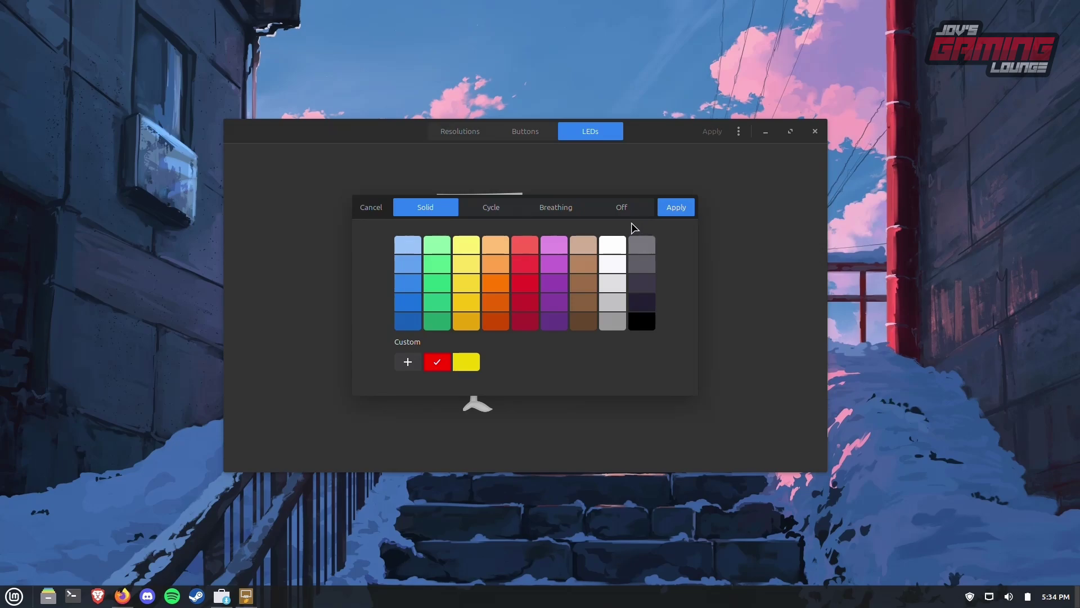
click(487, 212)
click(557, 210)
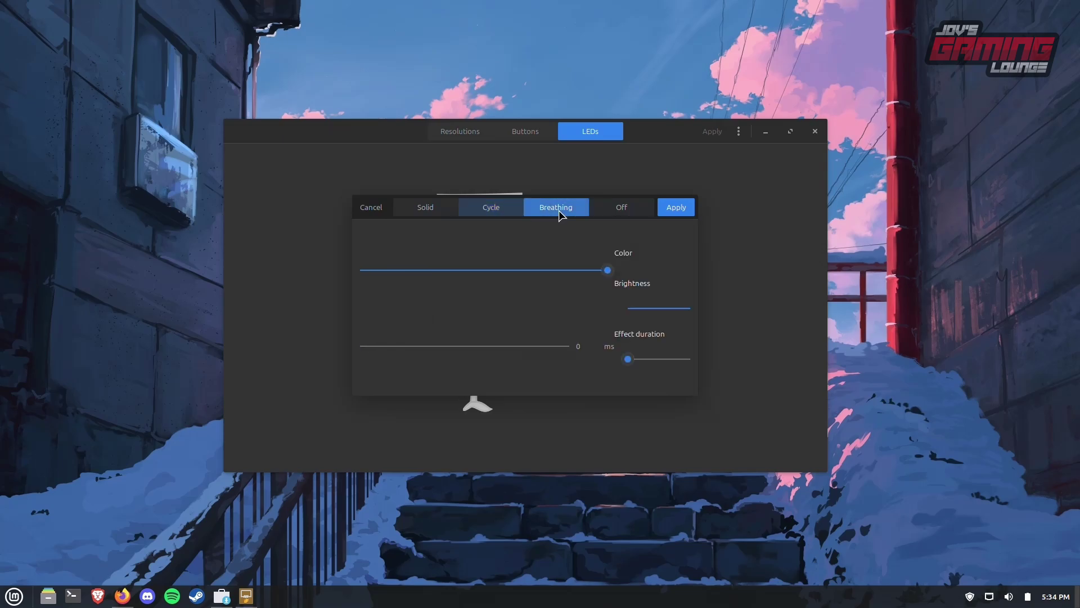
click(632, 216)
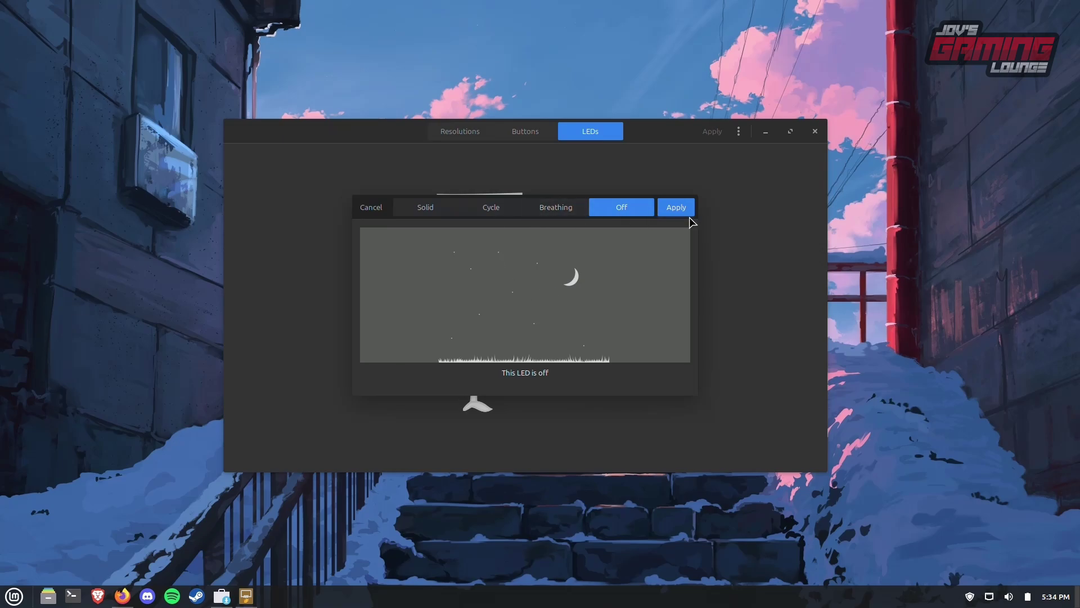
click(372, 207)
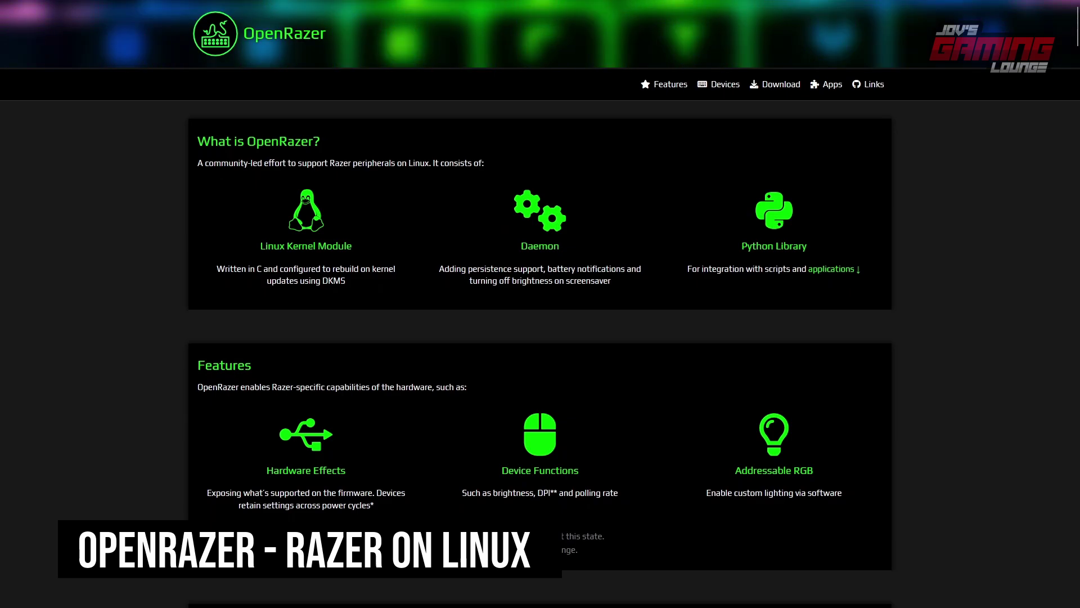
Step: Scroll the OpenRazer website down to its Download section
scroll(541, 304, down, 1)
scroll(541, 304, down, 3)
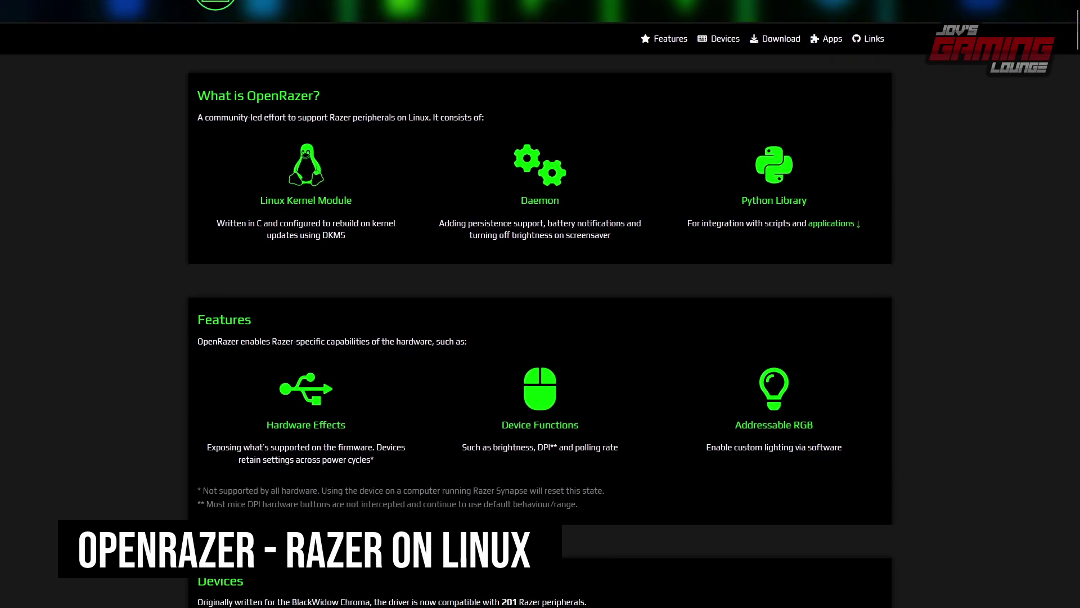
scroll(540, 303, down, 4)
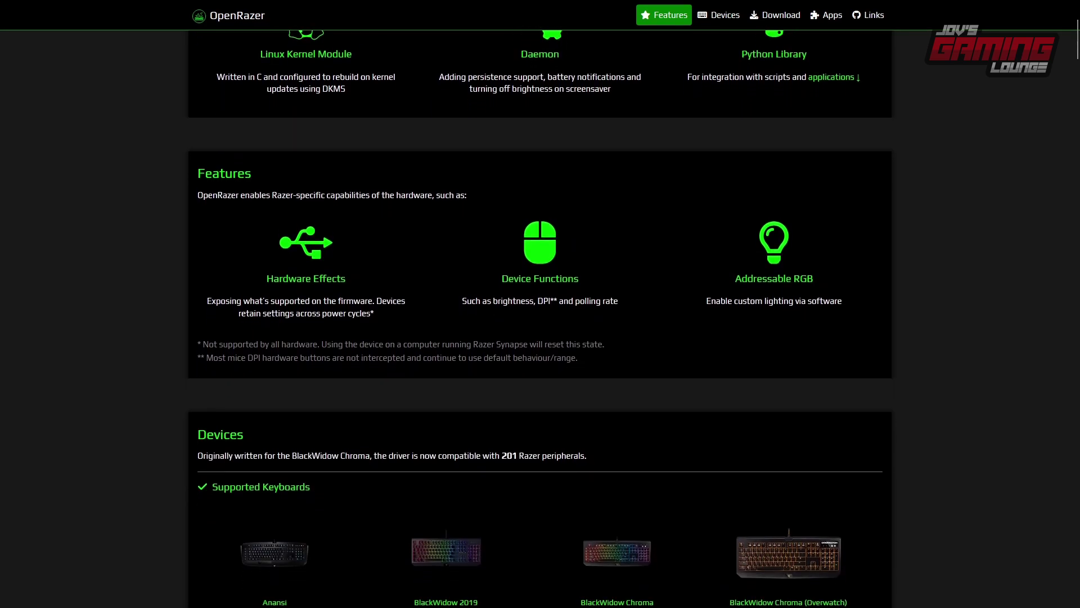
scroll(540, 304, down, 4)
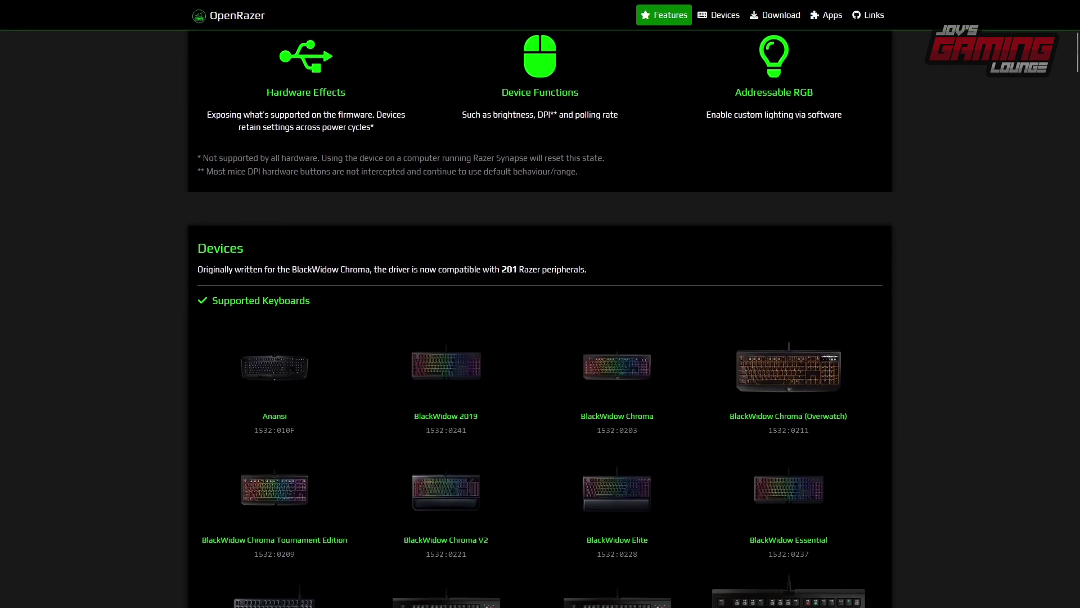
scroll(540, 304, down, 4)
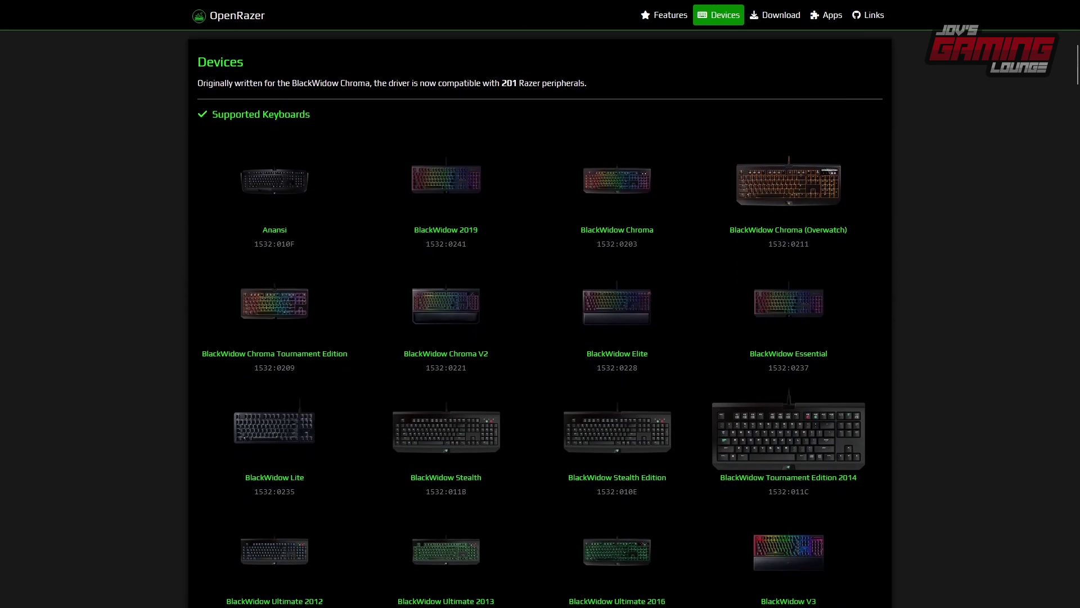
scroll(540, 304, down, 4)
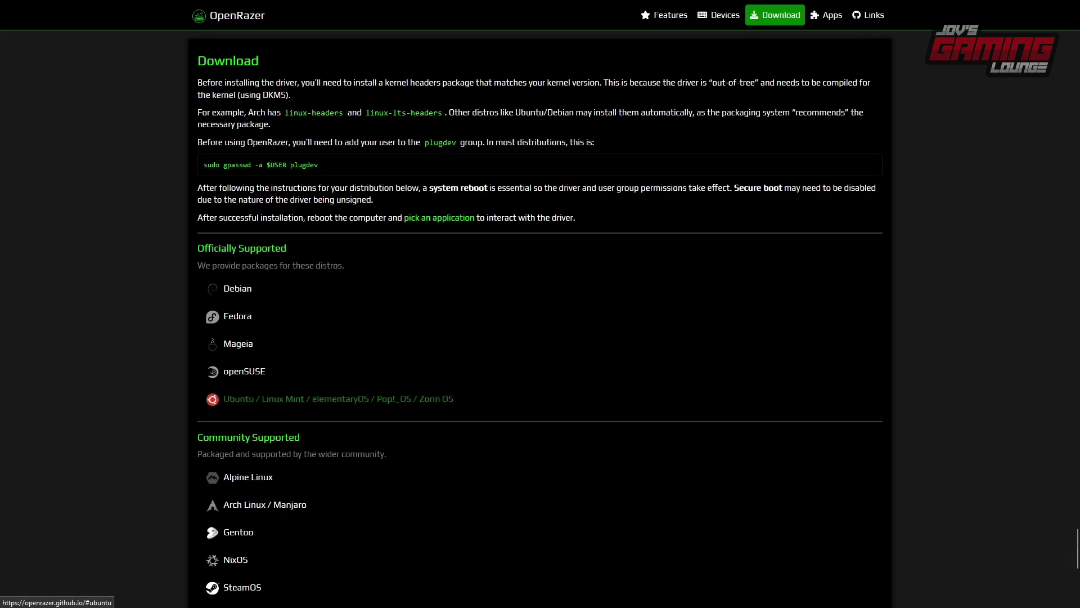
Step: Expand the Ubuntu / Linux Mint instructions and highlight the official-repository and newer-devices notes
click(338, 398)
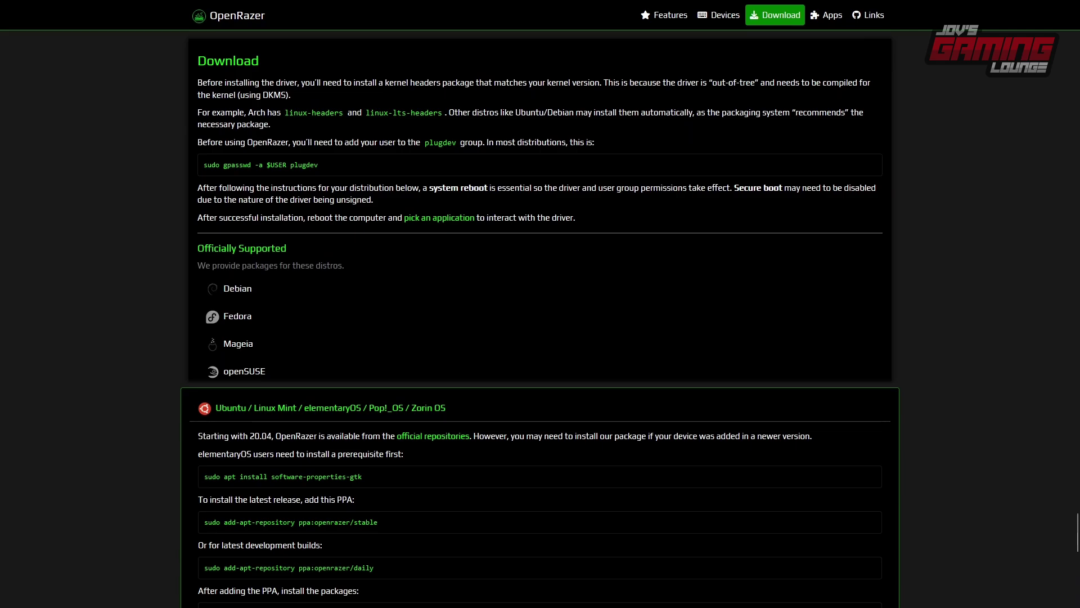
scroll(541, 304, down, 3)
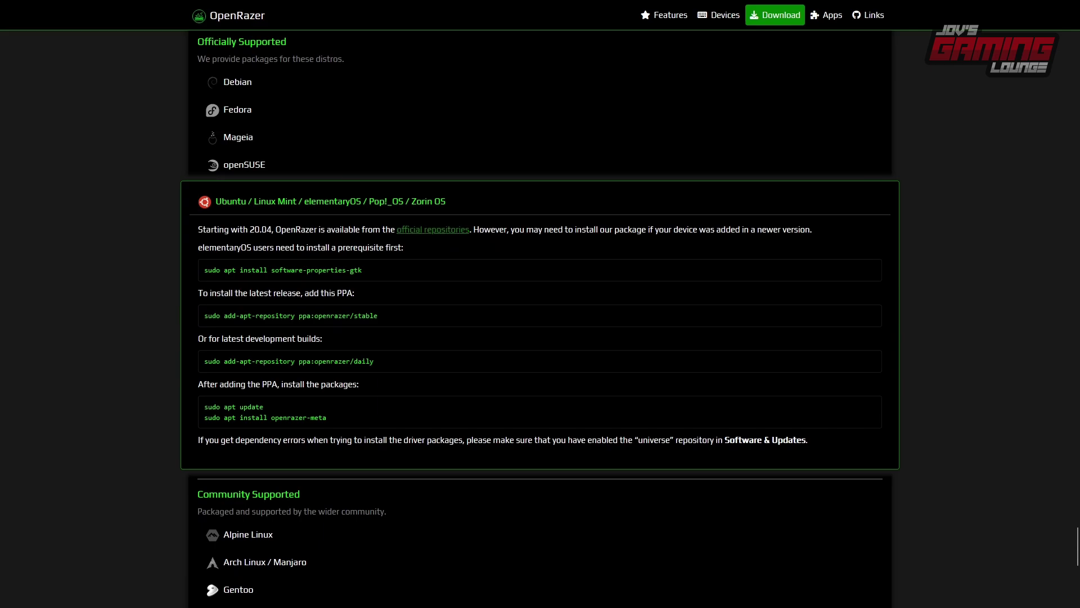
drag(198, 229, 472, 230)
drag(524, 229, 812, 229)
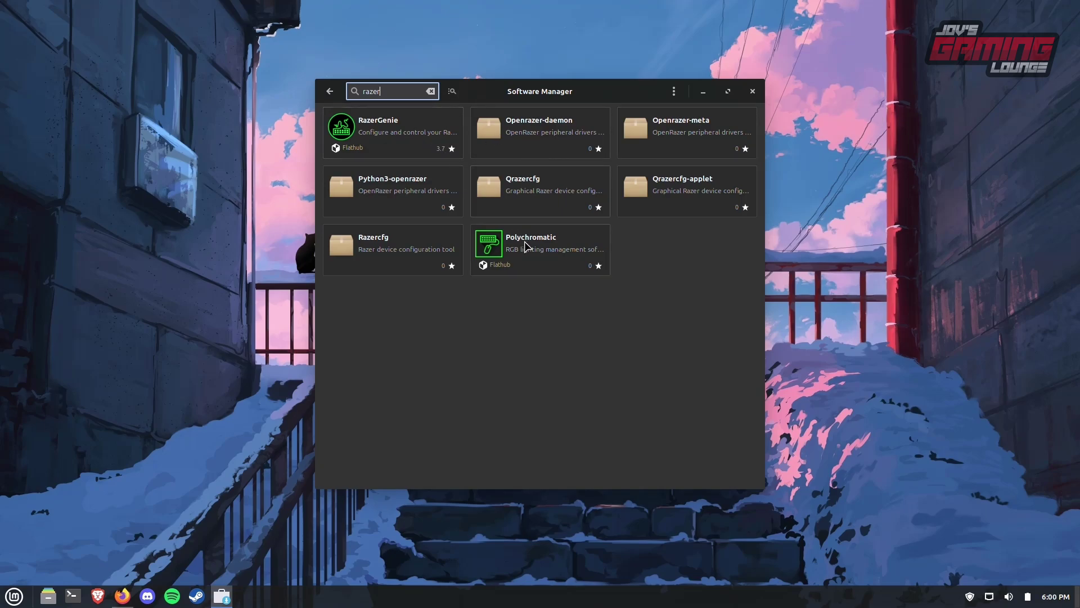
Step: Open the RazerGenie package details from the razer search results
click(415, 146)
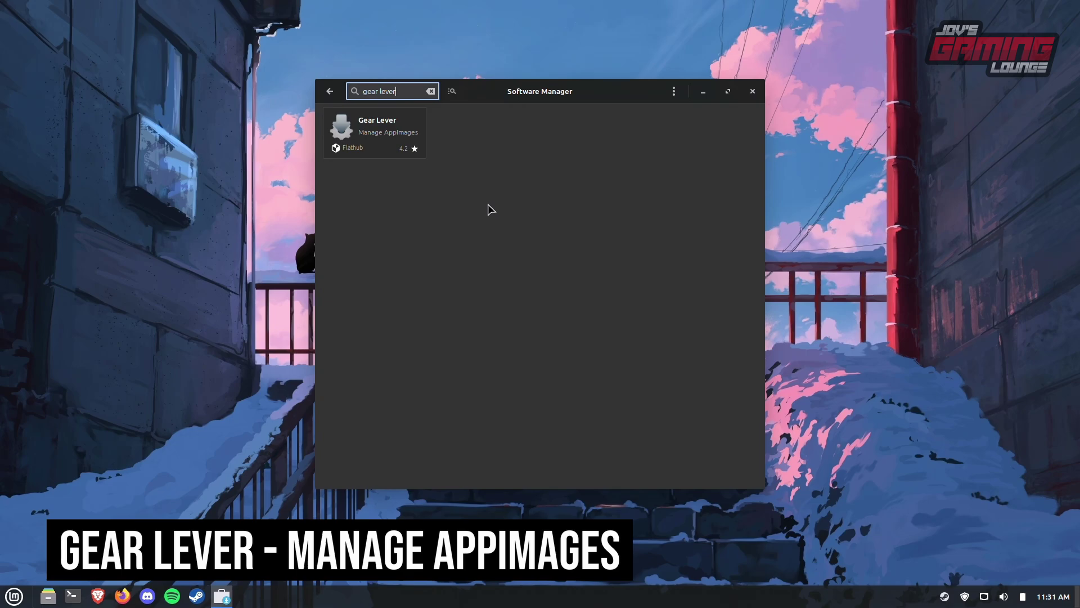
Step: Install Gear Lever from its package page, accepting the extra Flatpak runtimes, and launch it
click(390, 144)
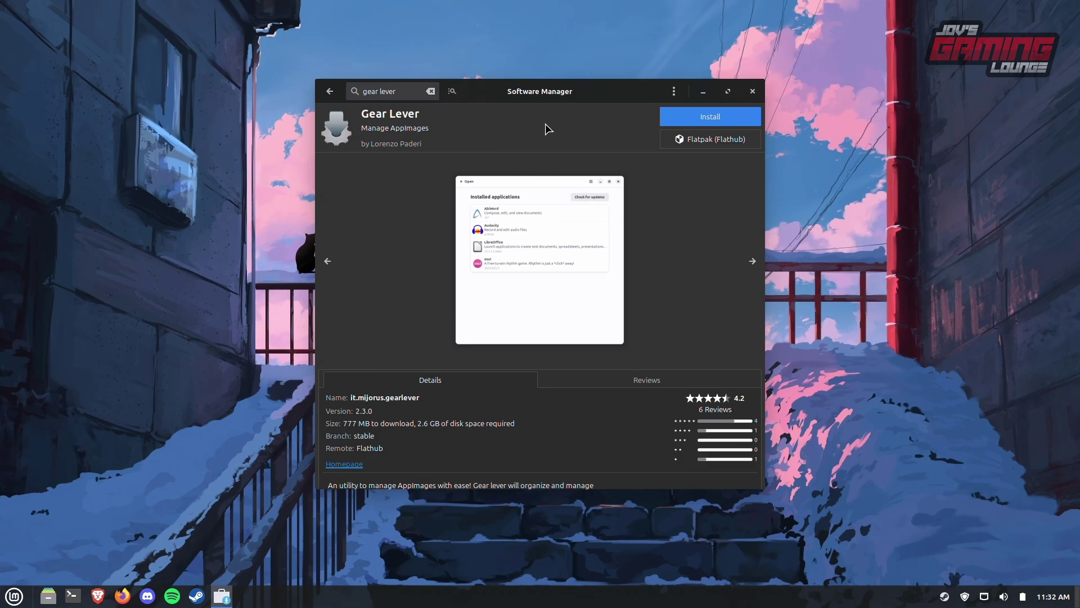
click(682, 120)
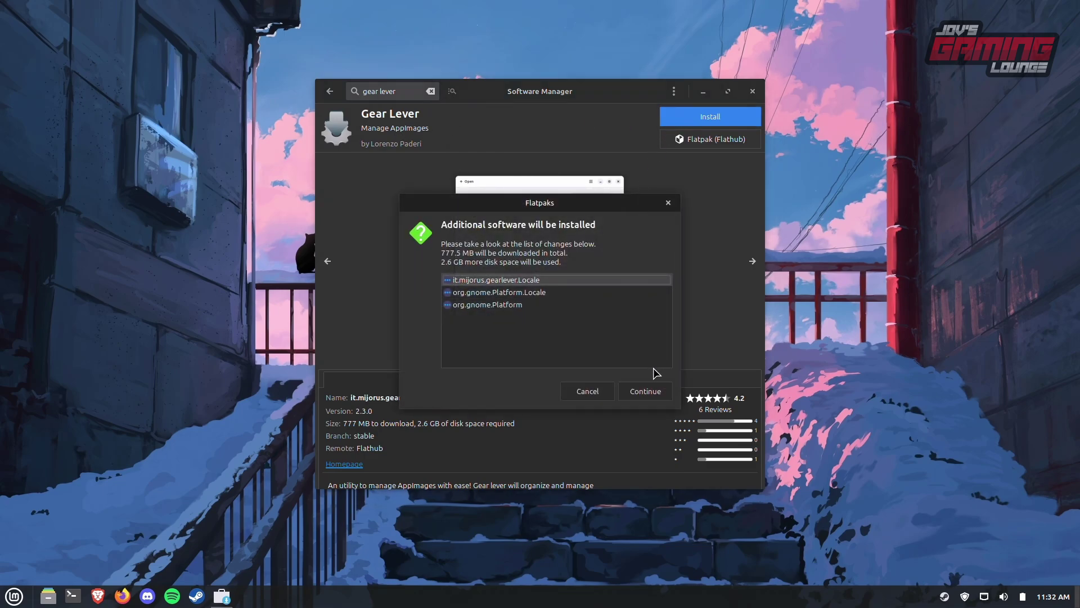
click(658, 399)
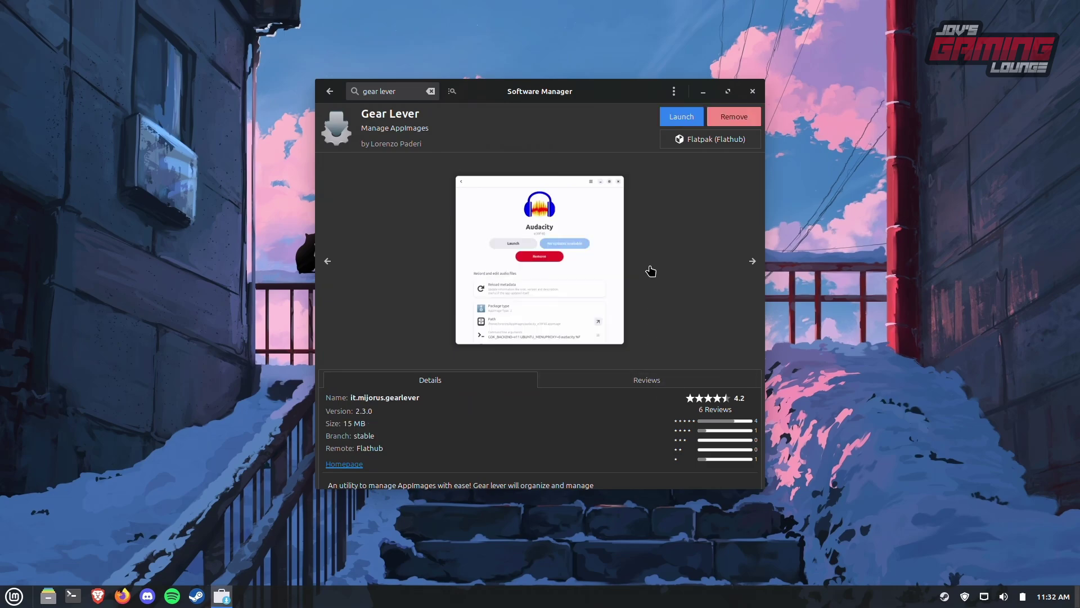
click(681, 117)
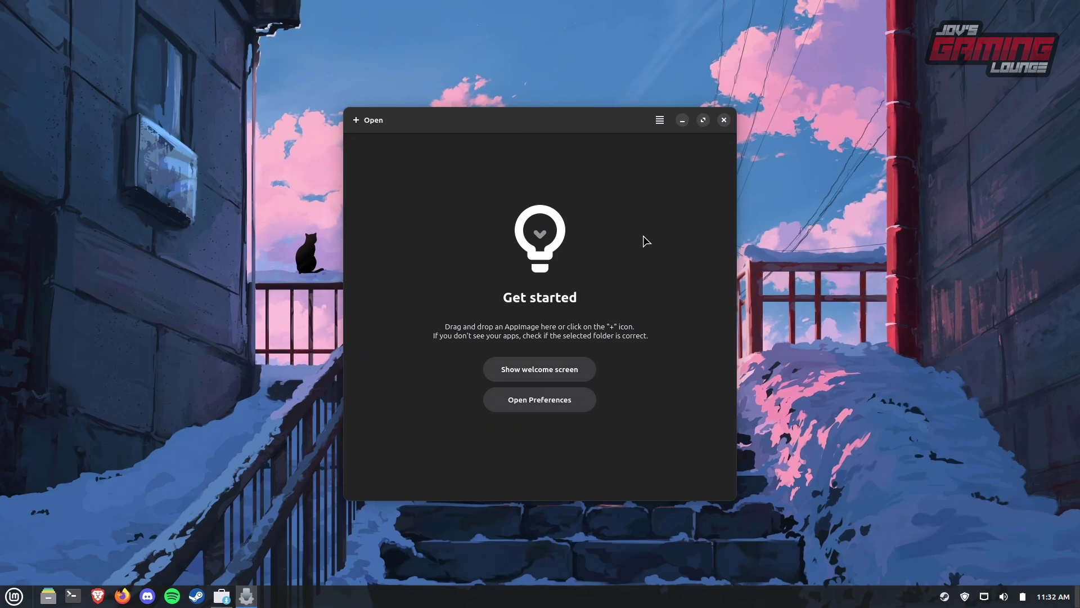
Step: Quit Gear Lever with Ctrl+Q so the OpenRGB website in Firefox is showing
key(ctrl+q)
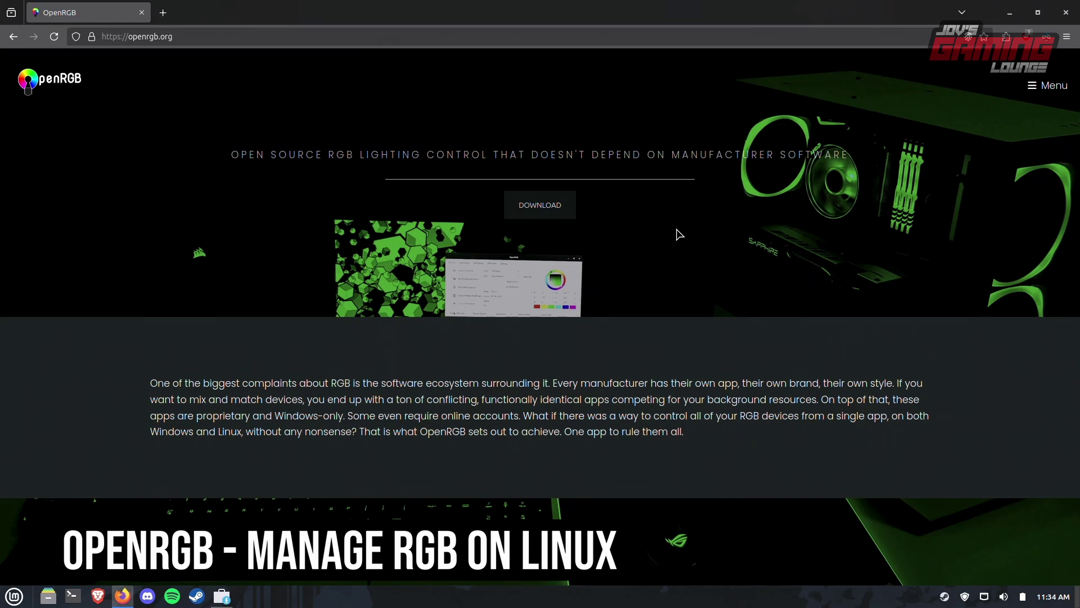
Step: Save the OpenRGB 0.9 (Stable) Linux 64-bit AppImage into the Downloads folder
scroll(552, 285, down, 10)
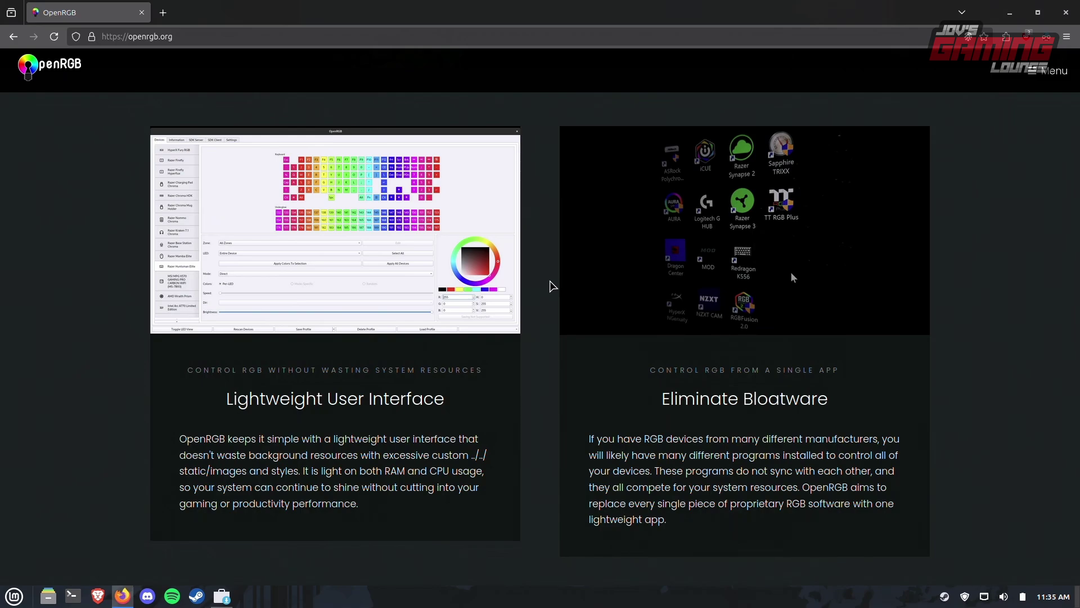
scroll(697, 227, down, 10)
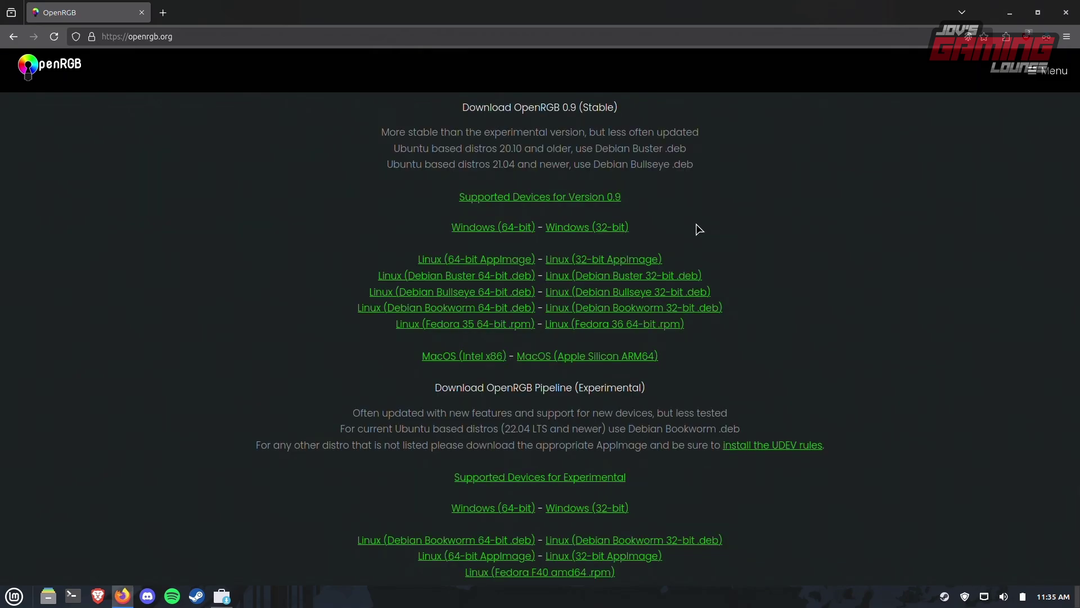
click(456, 262)
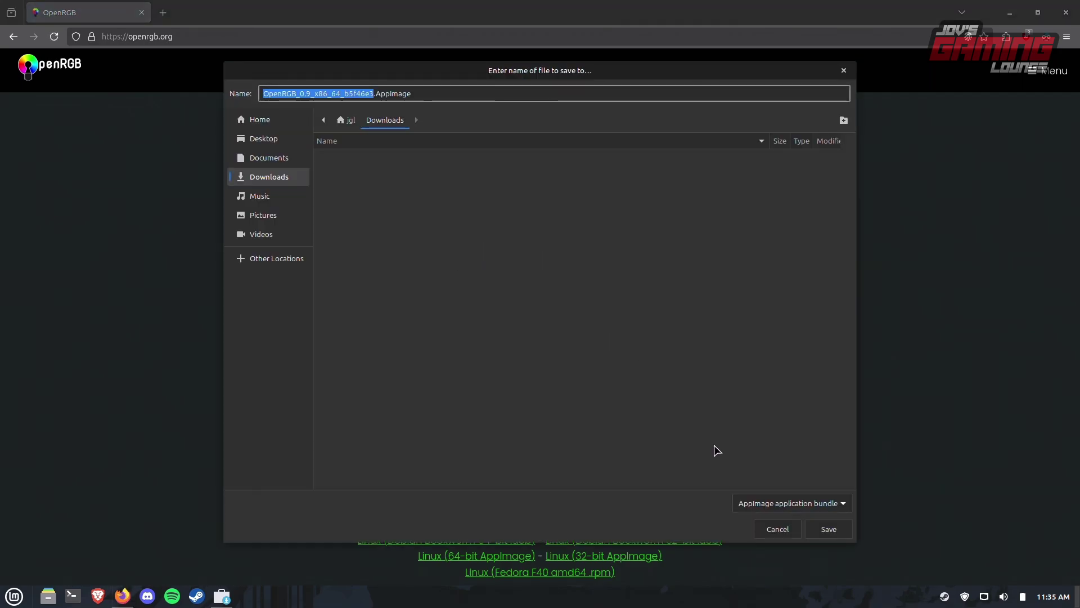
click(843, 536)
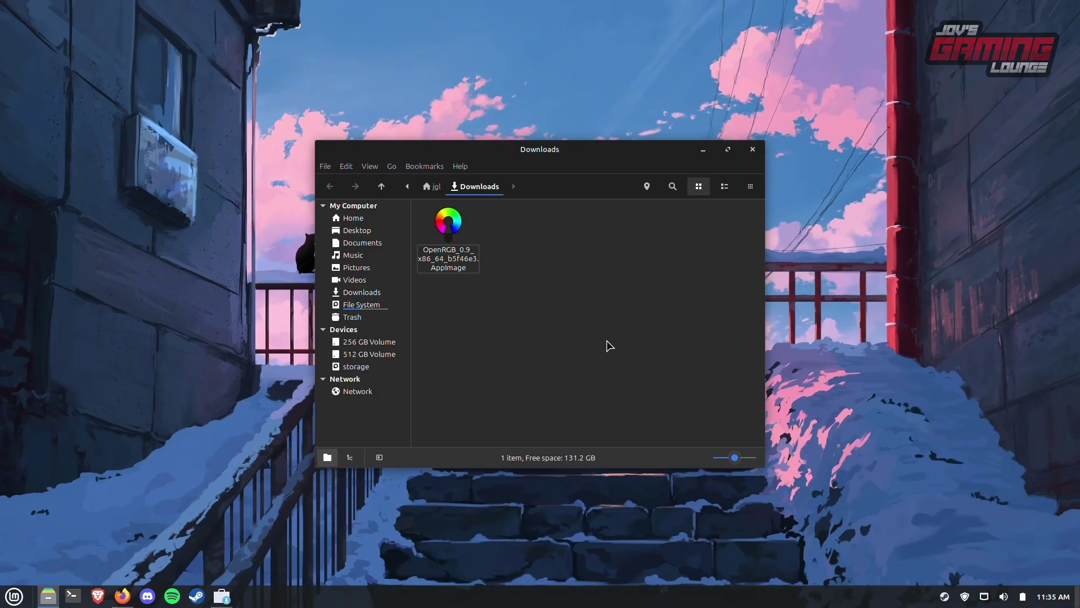
Step: Open the OpenRGB AppImage with Gear Lever, unlock it, move it to the app menu, and launch it
right_click(458, 246)
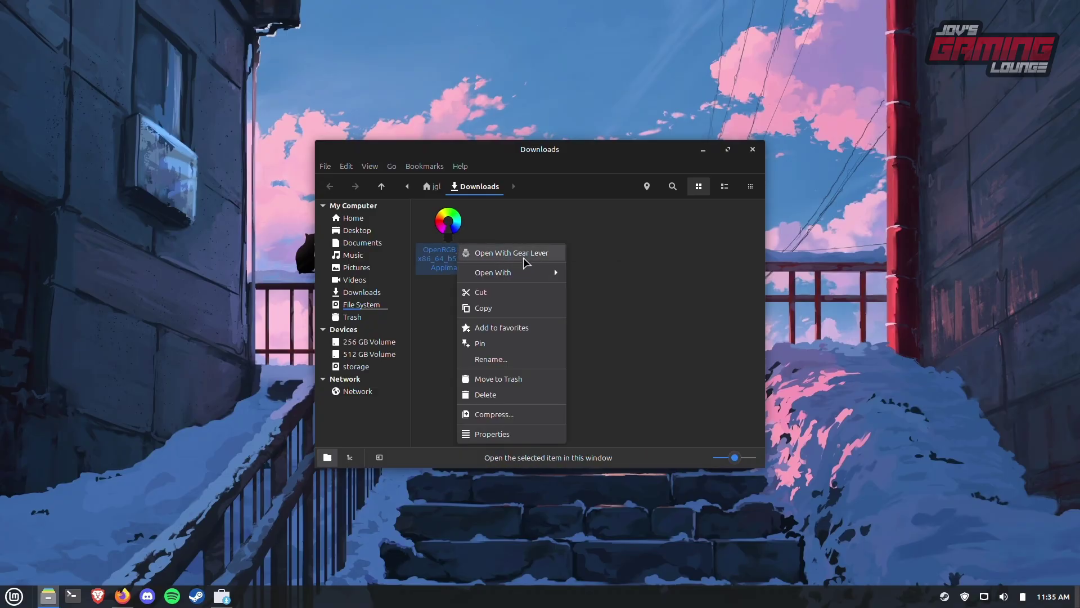
click(524, 261)
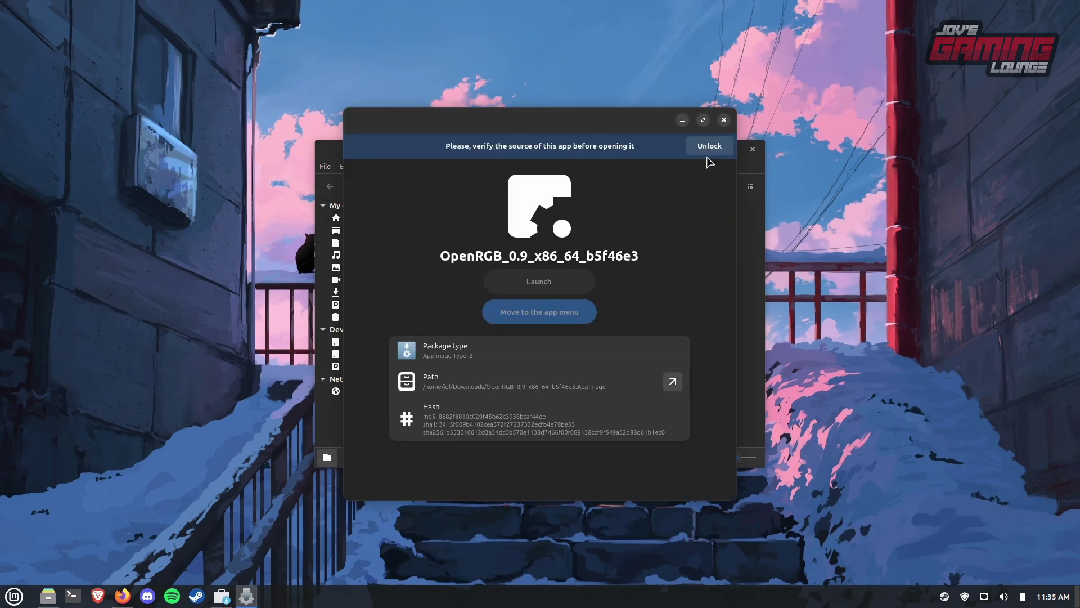
click(710, 146)
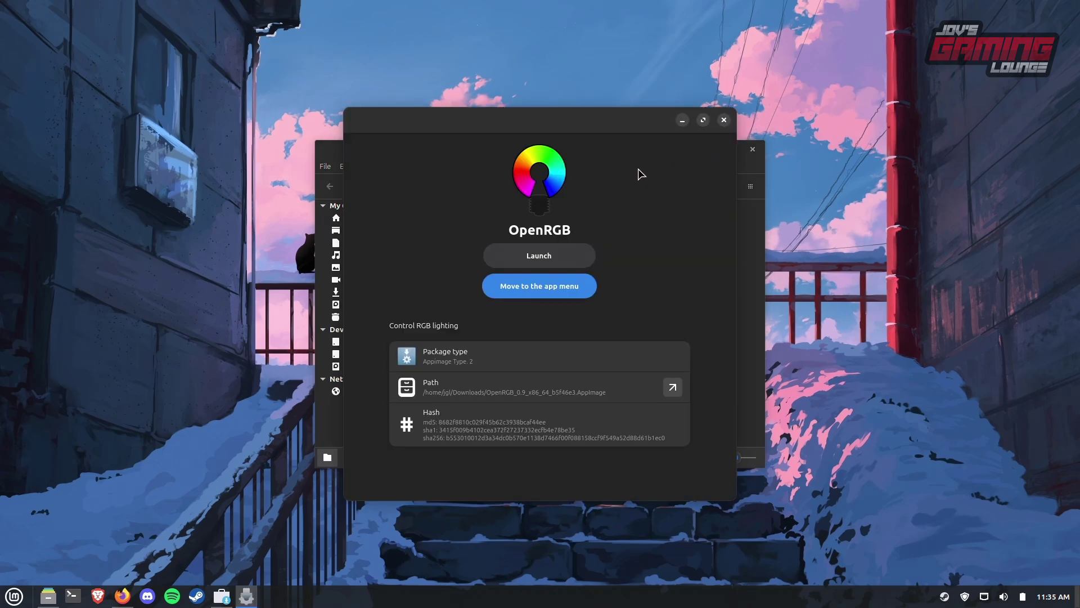
click(574, 293)
click(561, 254)
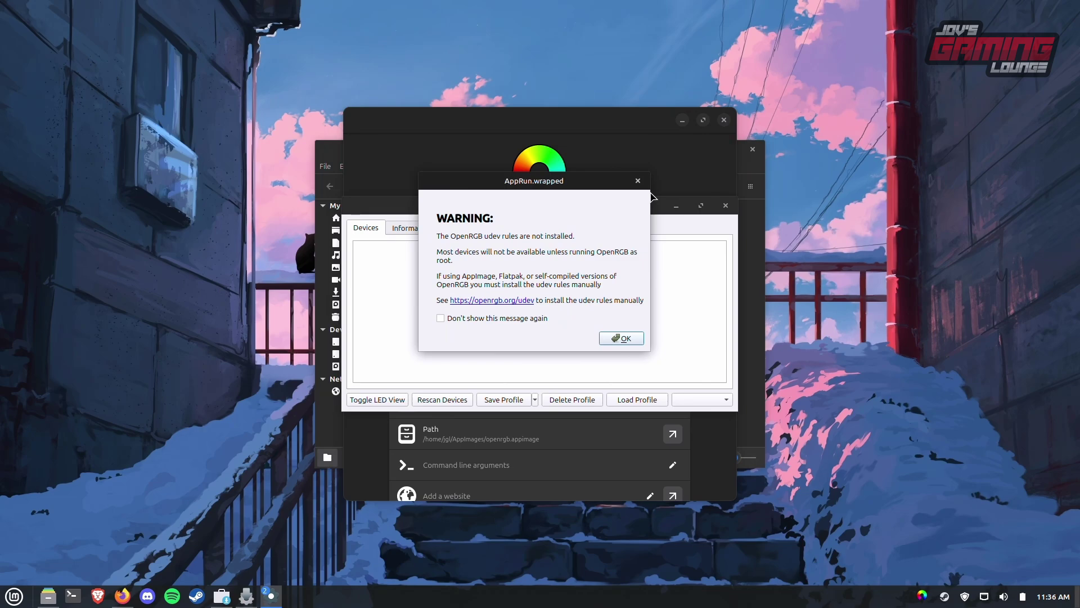
Step: From the openrgb.org/udev page, save the 'Download Install Script' file to Downloads
click(509, 301)
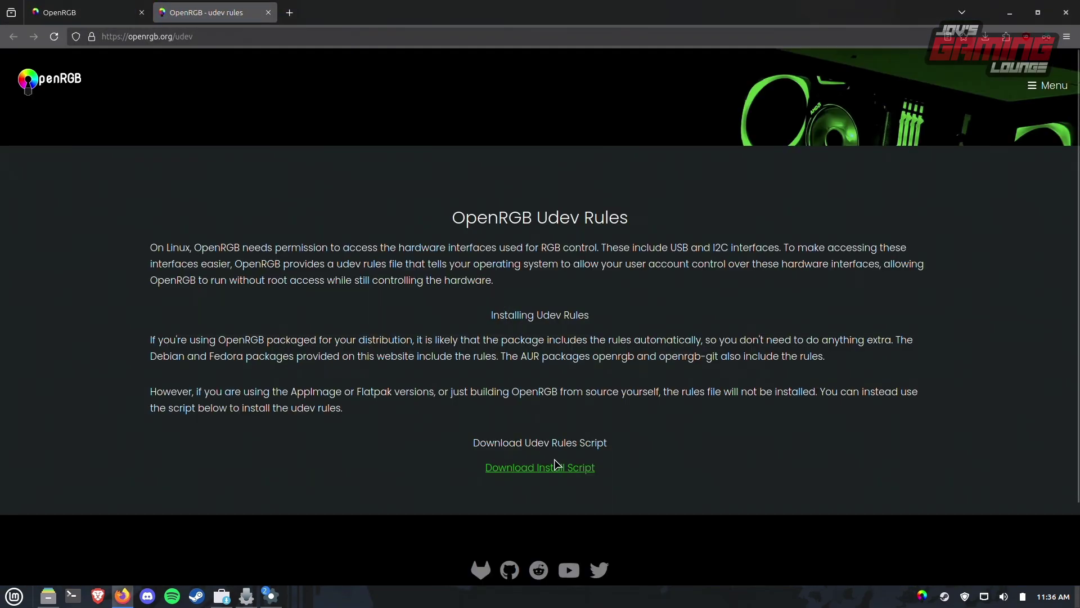
click(571, 475)
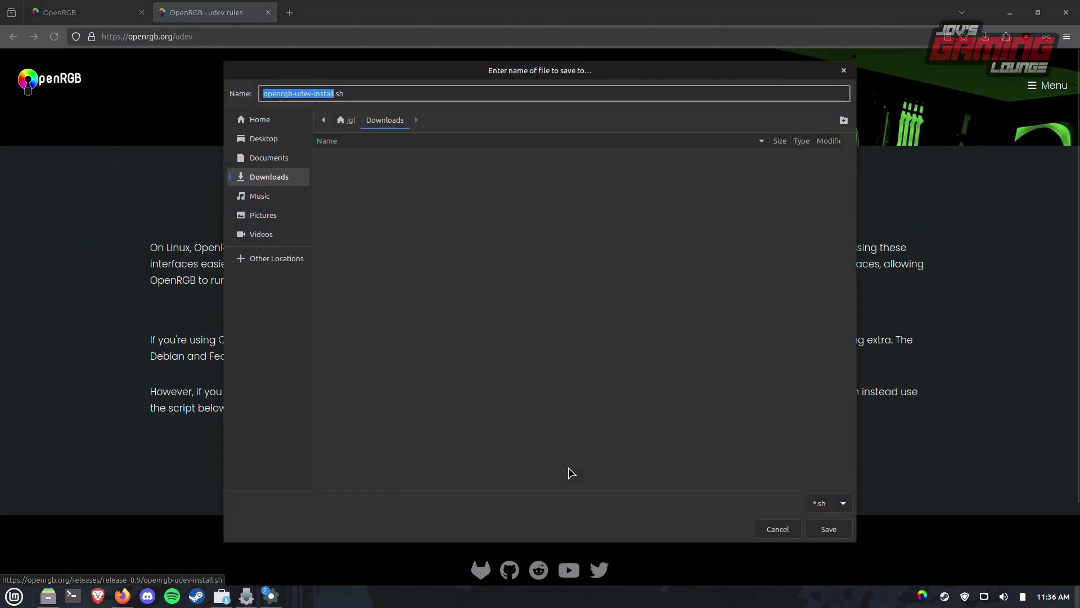
click(832, 530)
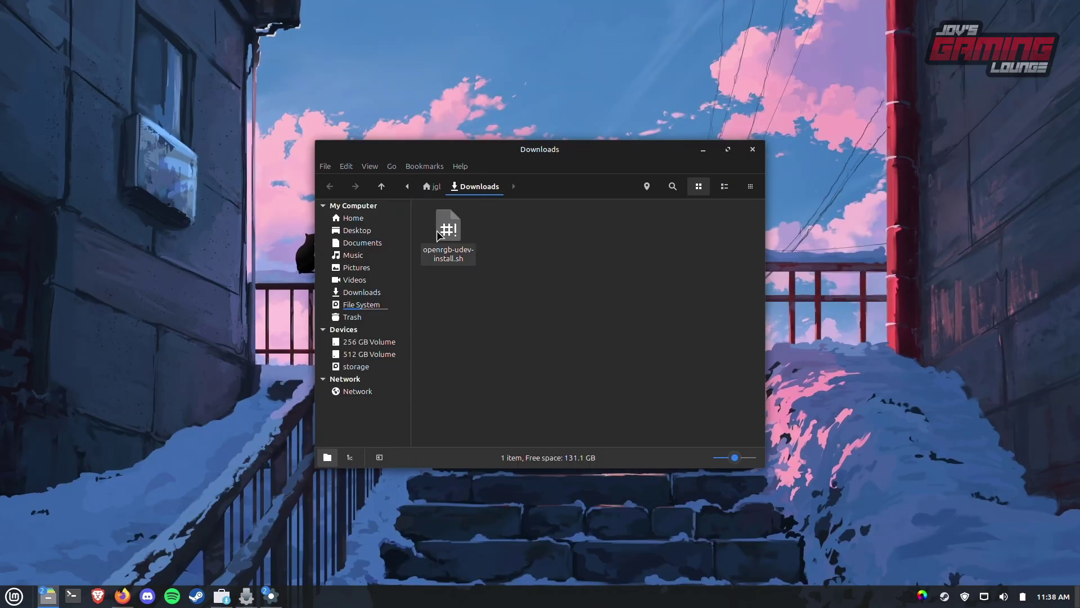
Step: Enable 'Allow executing file as program' for openrgb-udev-install.sh, then open a terminal in Downloads
right_click(445, 230)
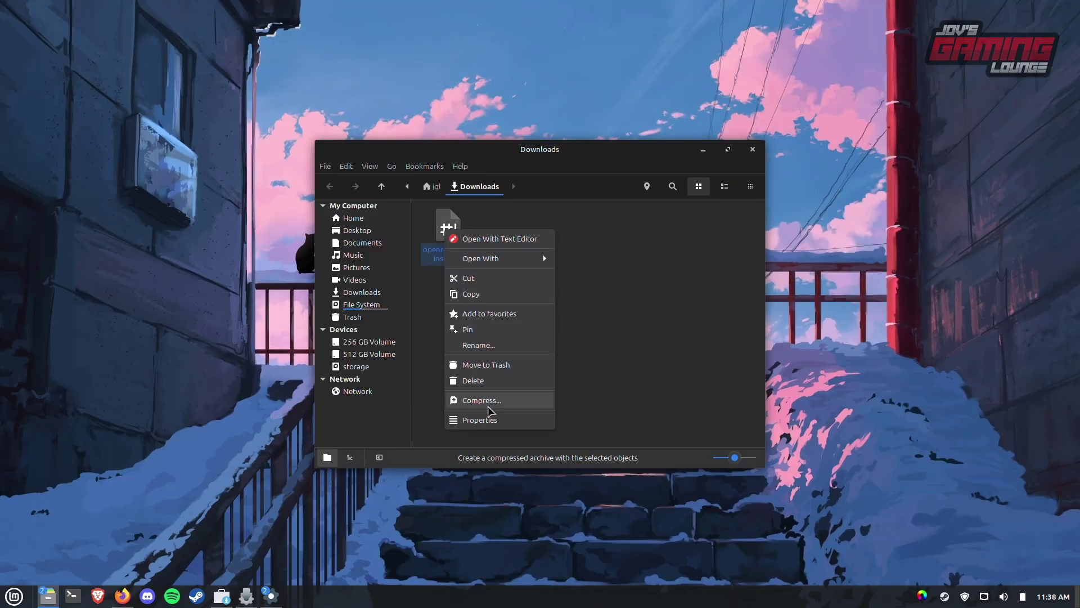
click(494, 421)
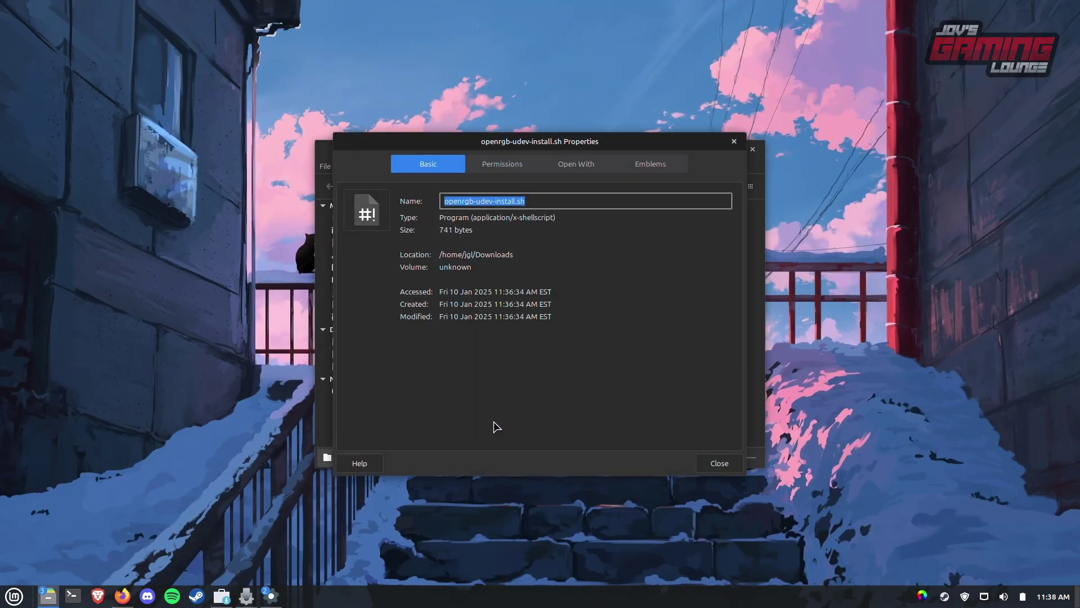
click(503, 175)
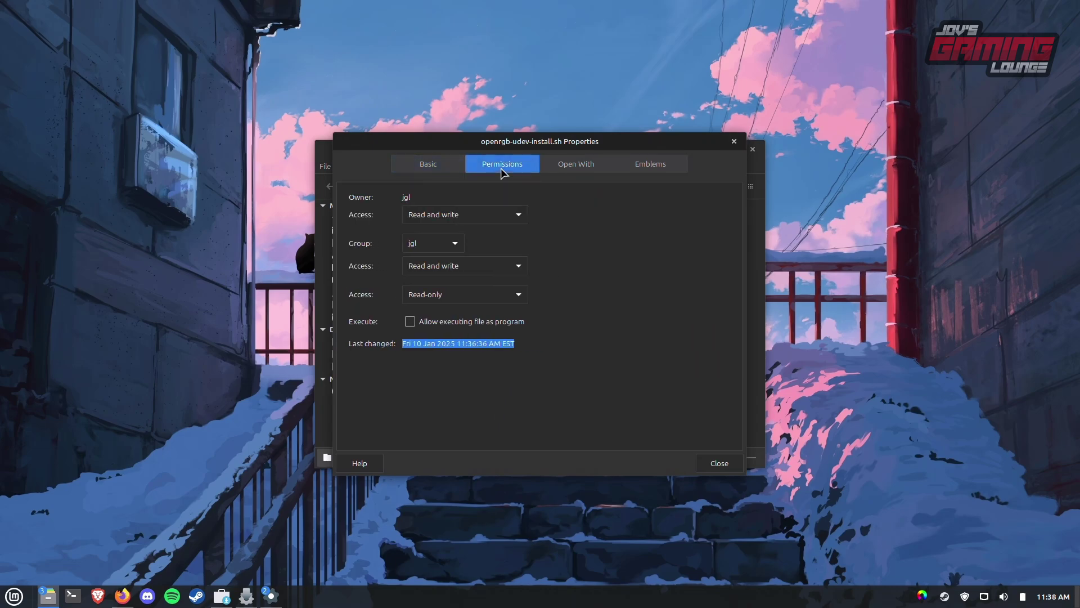
click(408, 322)
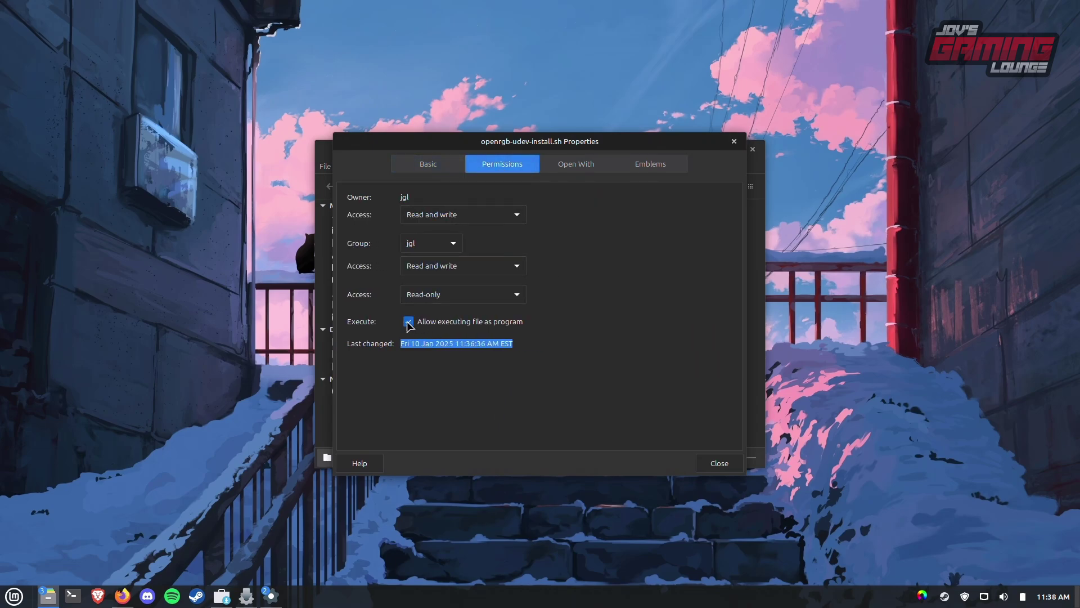
click(717, 466)
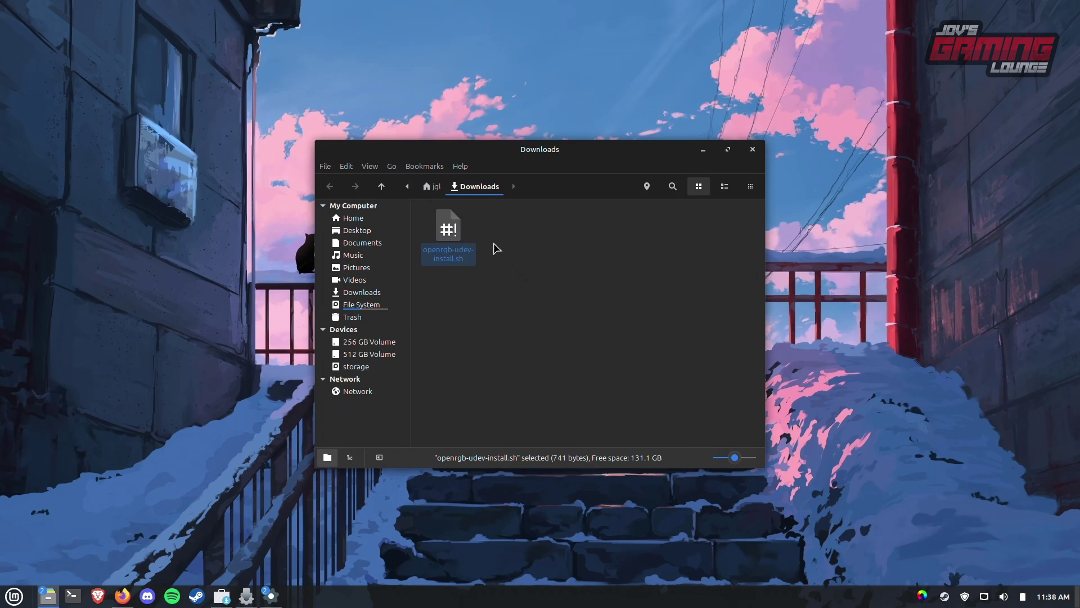
right_click(518, 228)
click(610, 271)
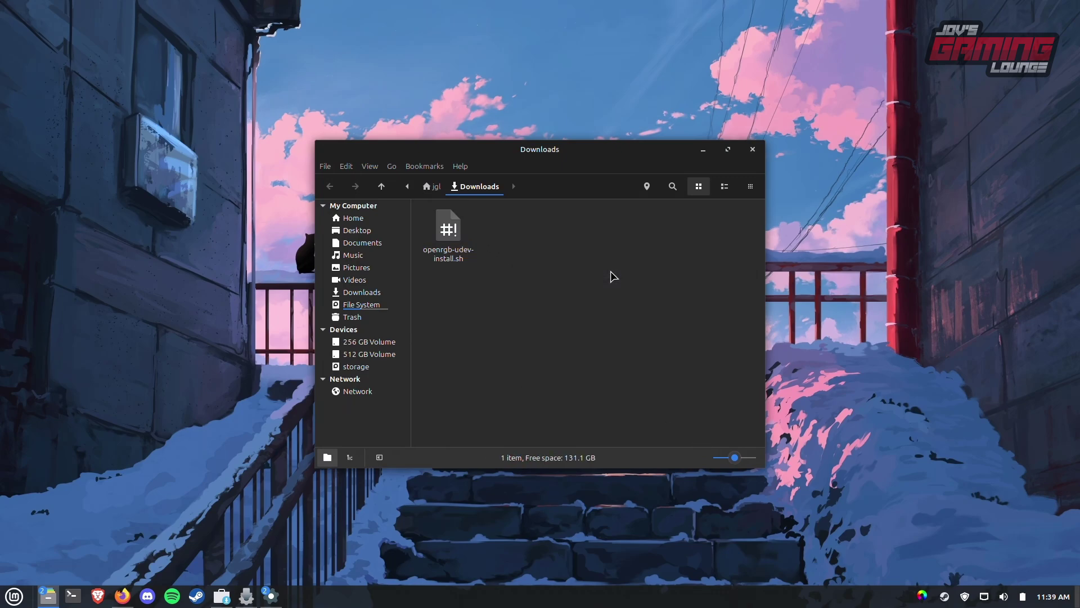
Step: Enter './openrgb-udev-install.sh' in the terminal by copying the script's file name
drag(571, 189, 732, 186)
text(./)
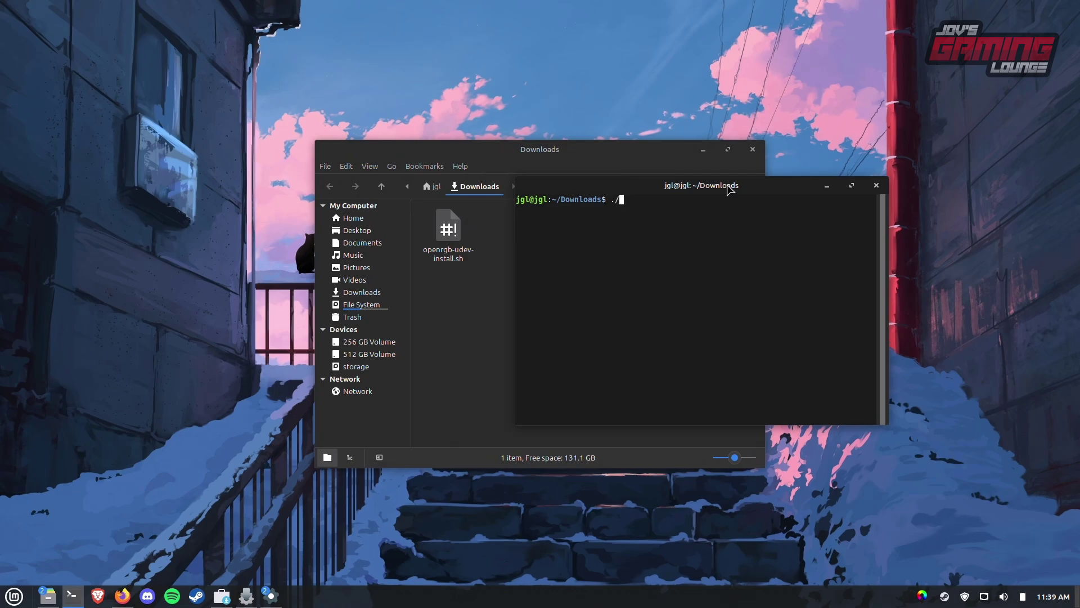
click(449, 250)
key(F2)
click(458, 254)
triple_click(459, 256)
right_click(459, 258)
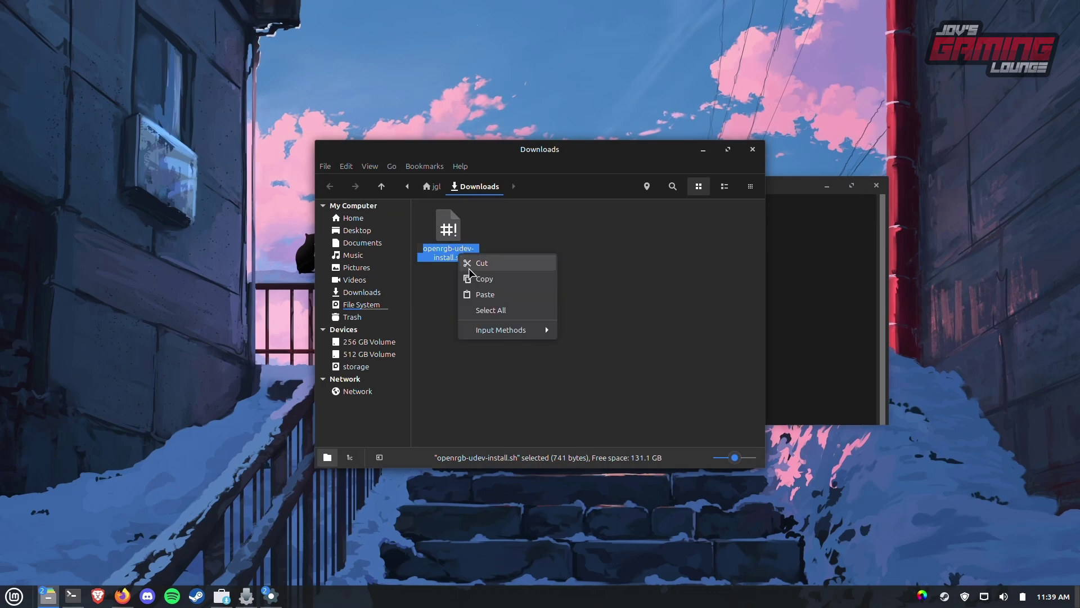
click(484, 278)
click(768, 265)
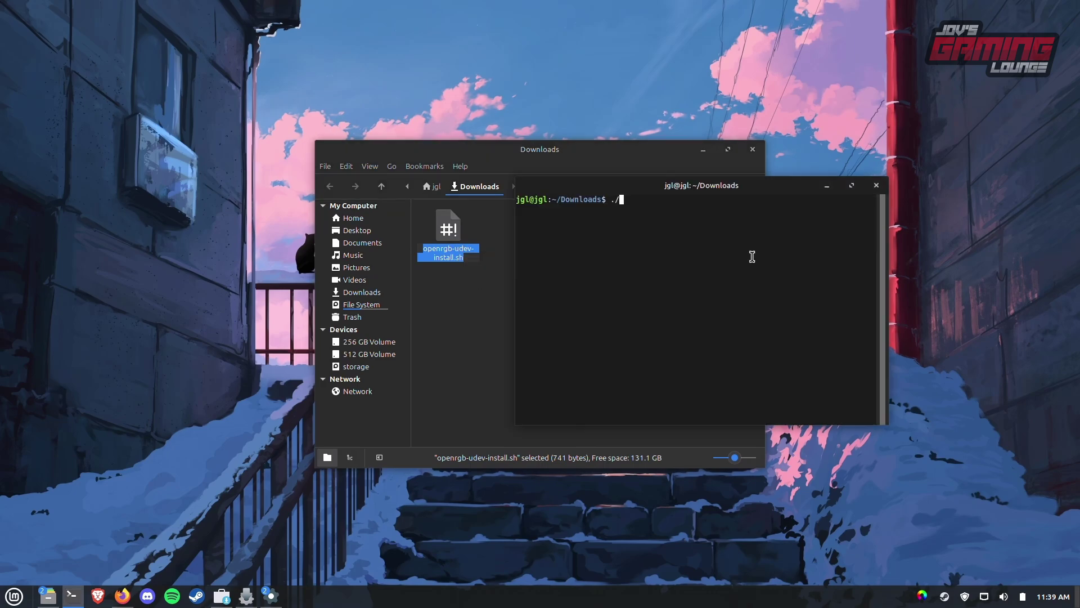
right_click(666, 220)
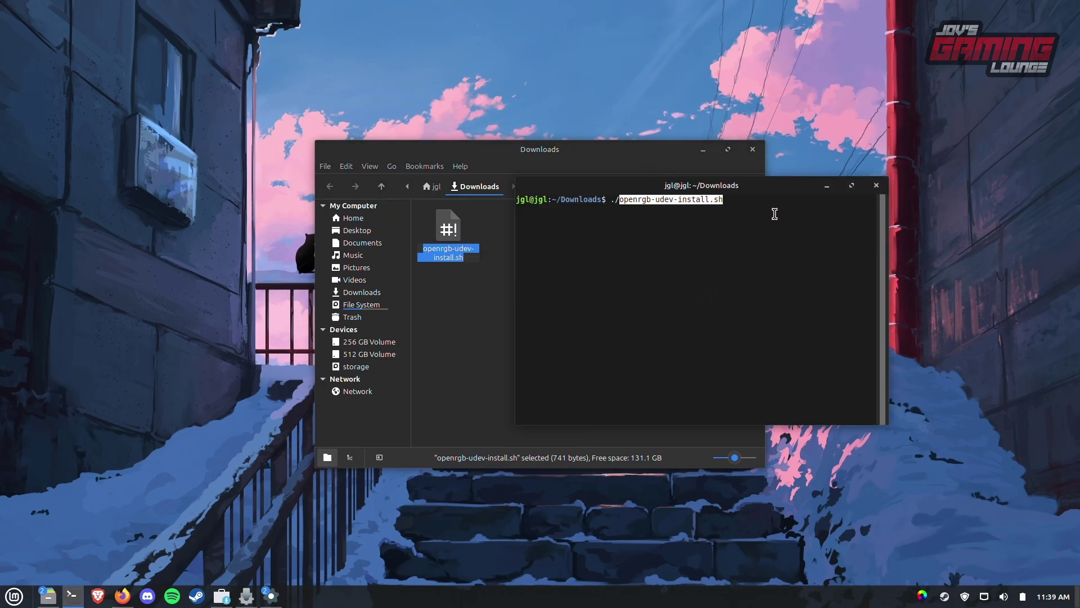
Step: Run the script with the sudo password to install 60-openrgb.rules, and dismiss the warning
key(Return)
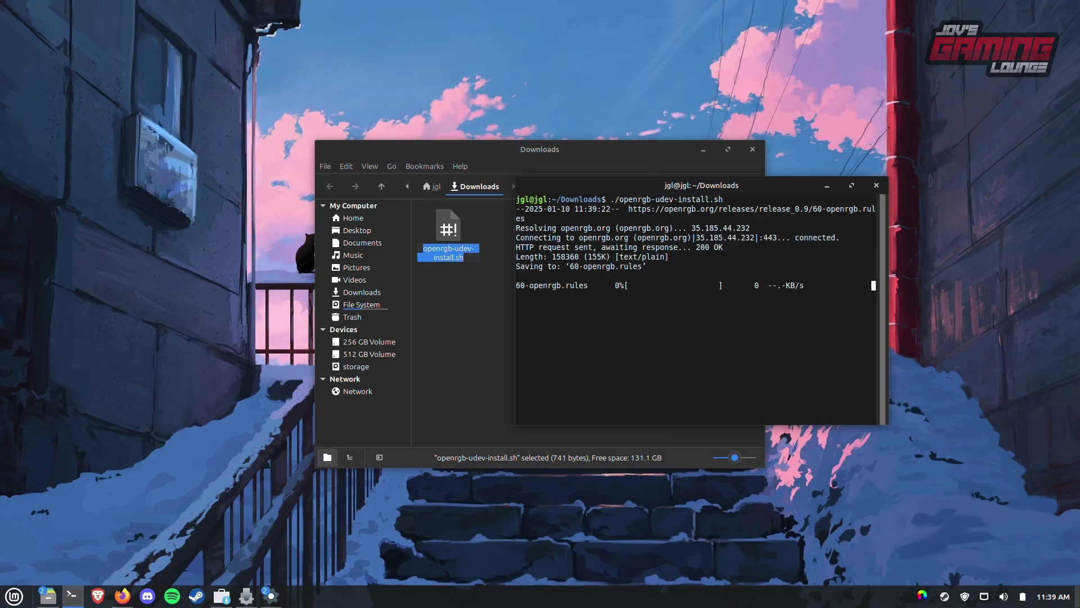
text(***)
key(Return)
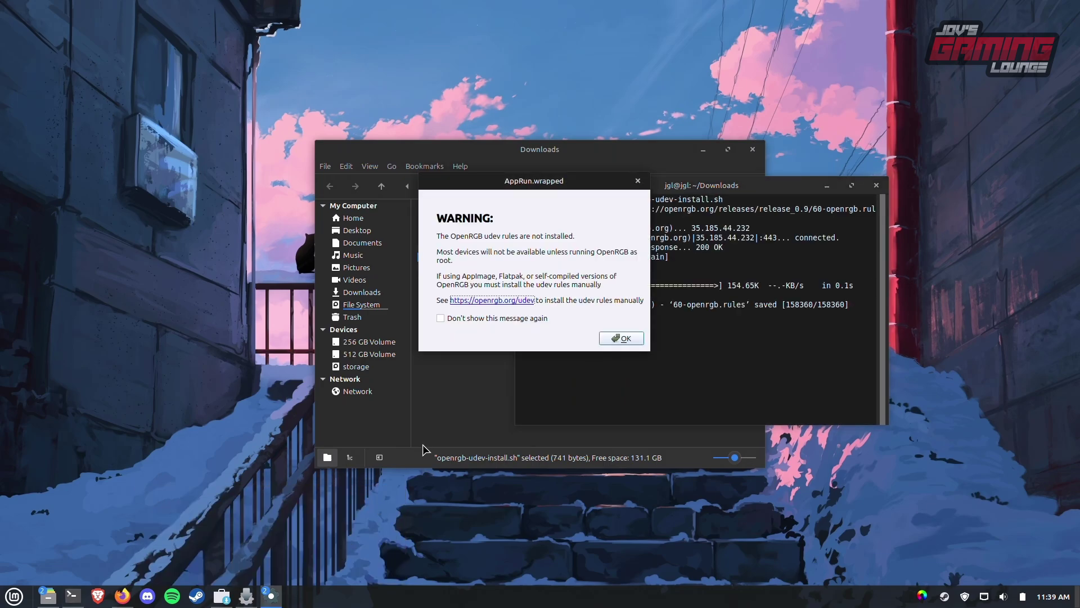
click(624, 340)
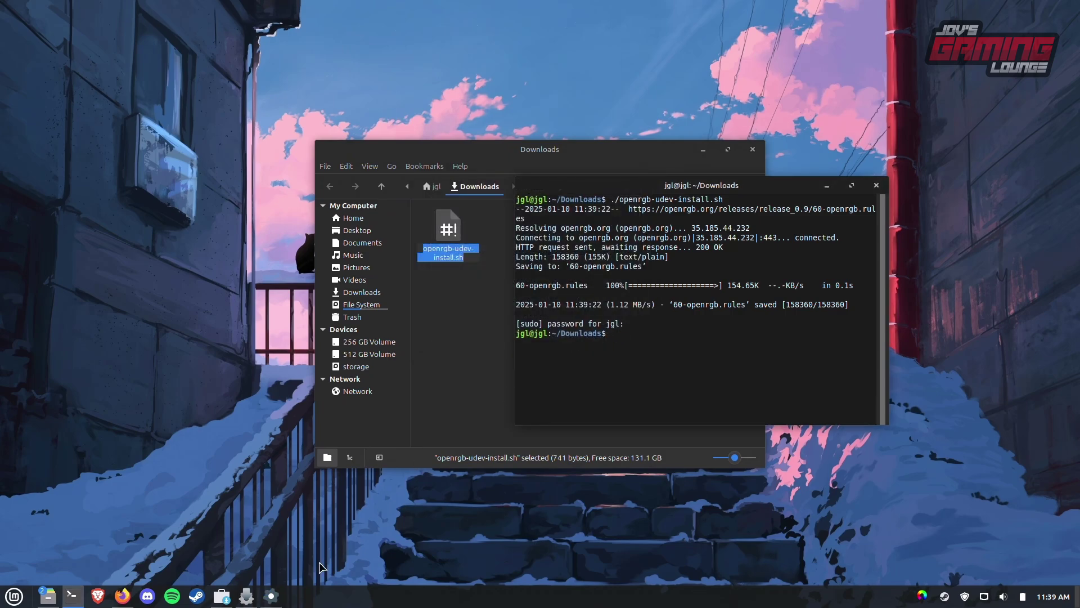
Step: Close the OpenRGB window
mouse_move(271, 596)
click(282, 551)
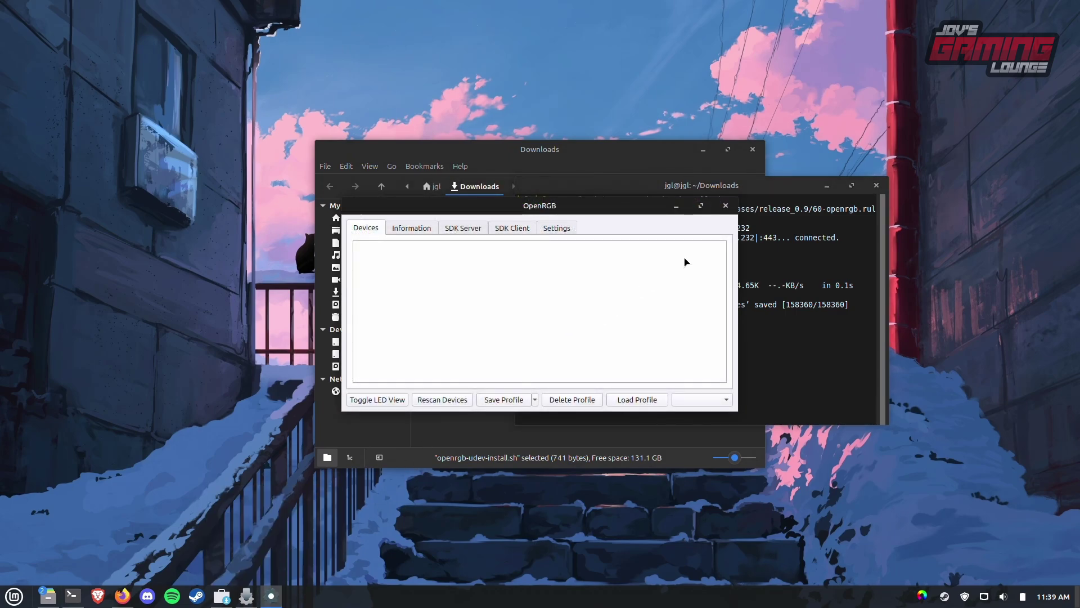
click(726, 205)
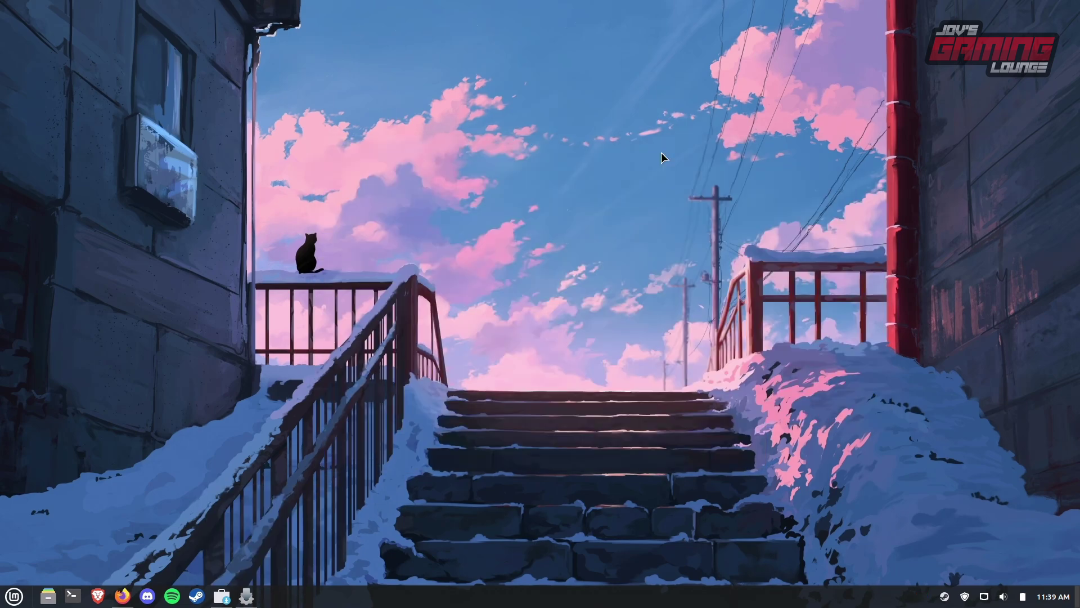
Step: Relaunch OpenRGB by searching 'opl' in the Mint application menu
key(super)
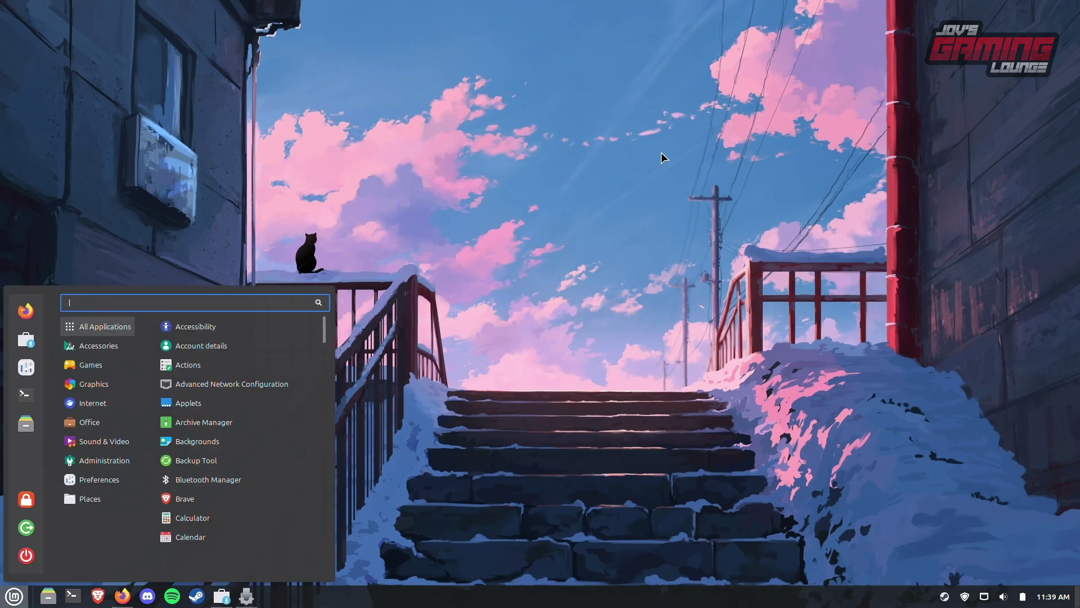
text(opl)
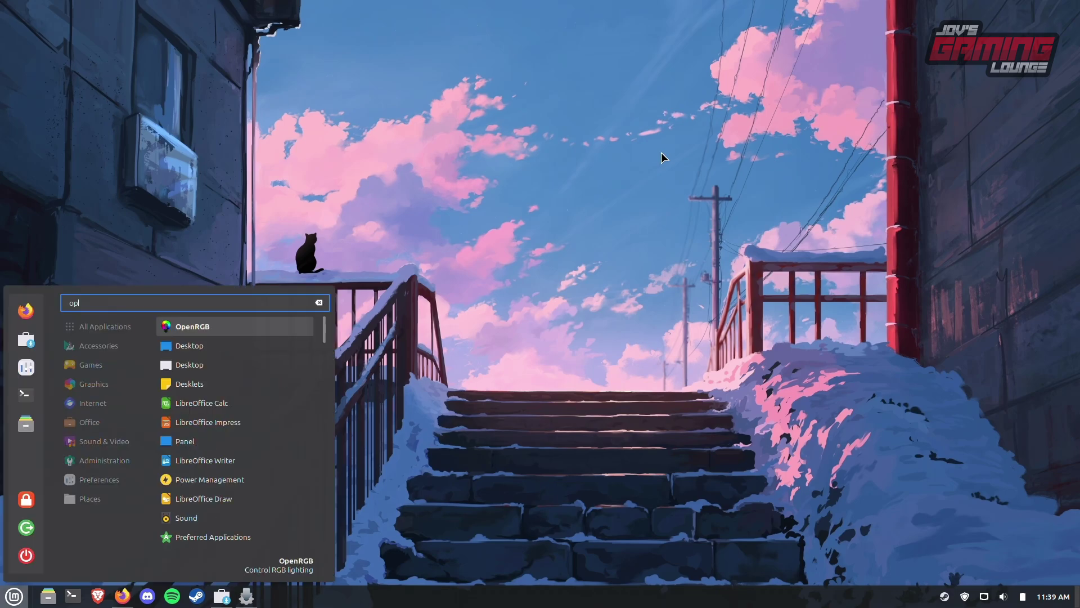
key(Return)
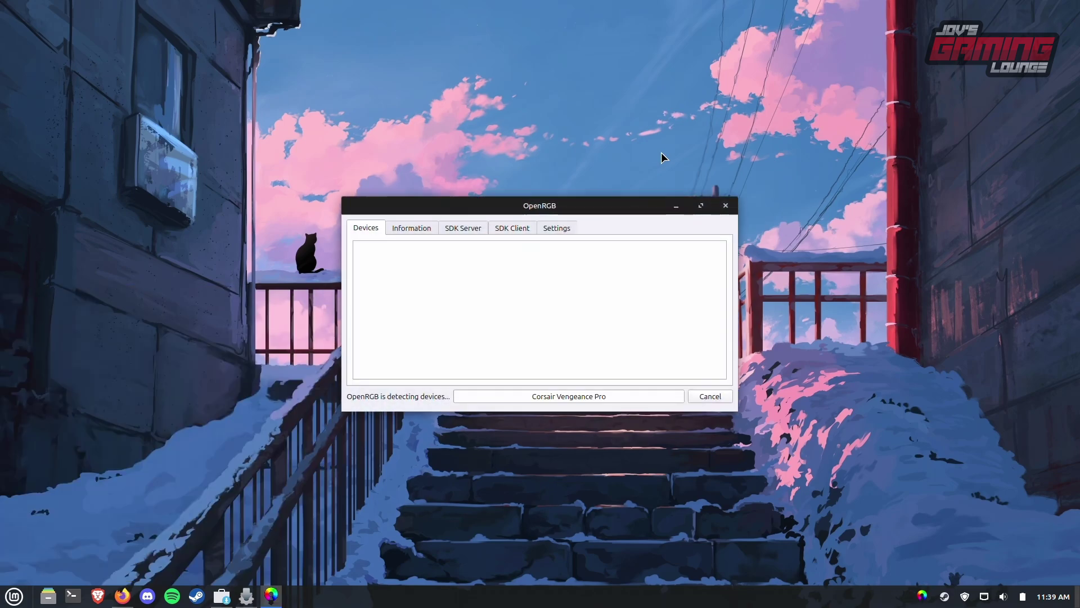